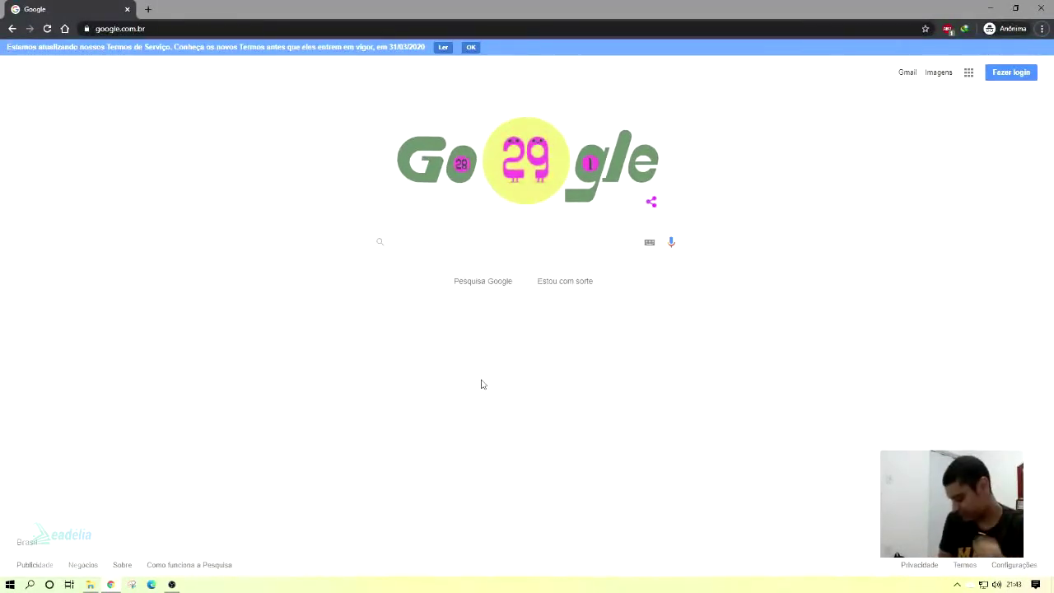
Search Google for 'virtualbox' and open the official VirtualBox website.
left_click(418, 237)
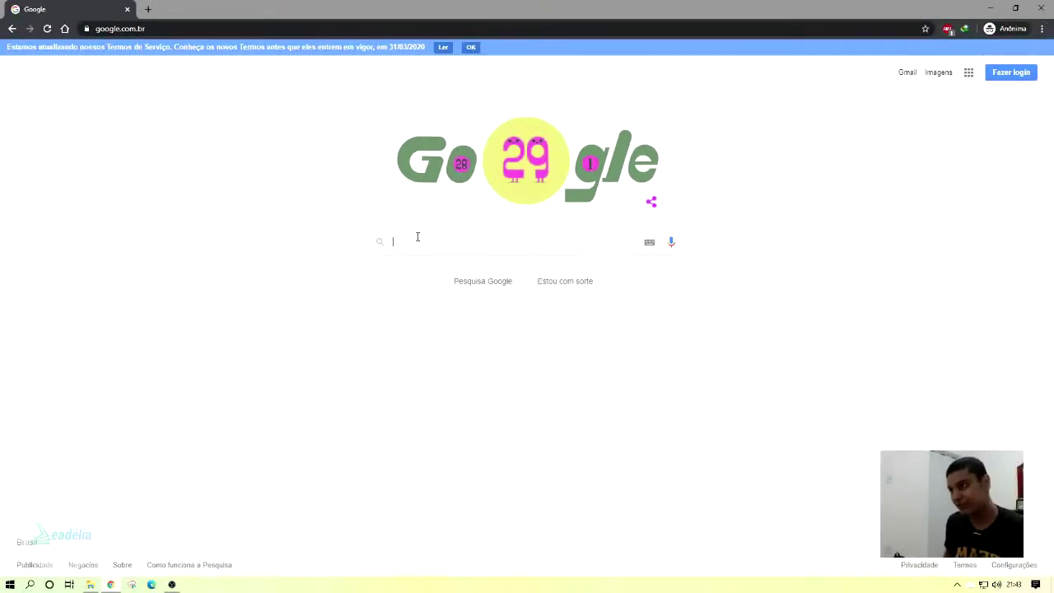
type("o")
key("BackSpace")
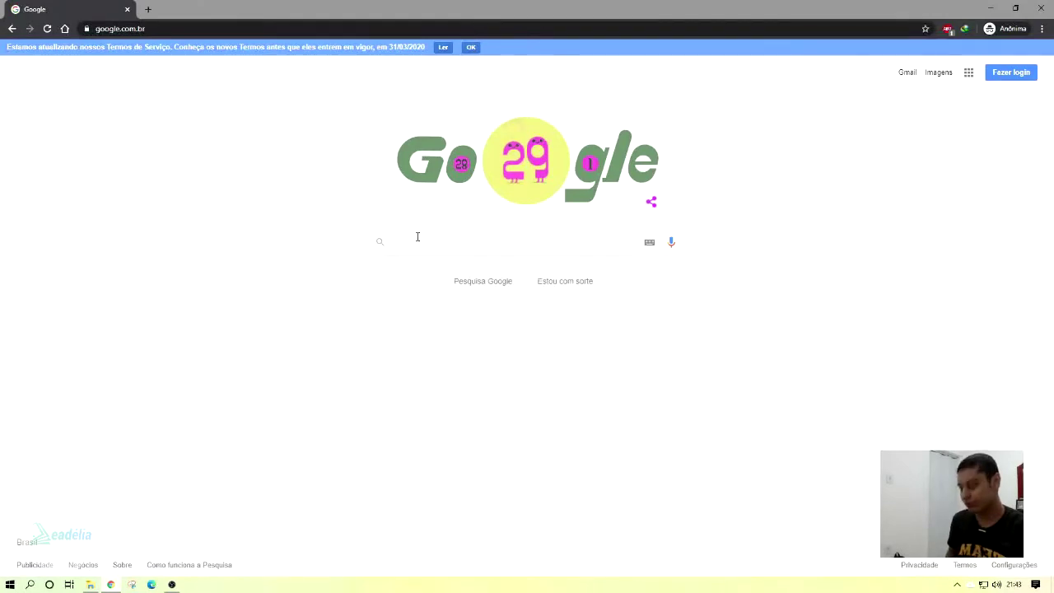
type("virtualbox")
key("Return")
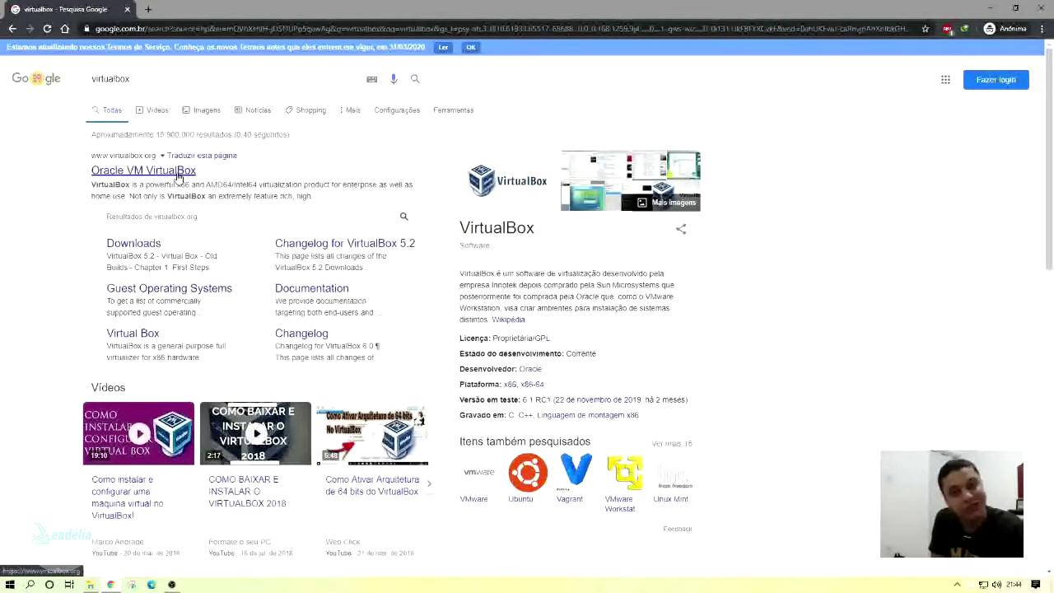
left_click(178, 175)
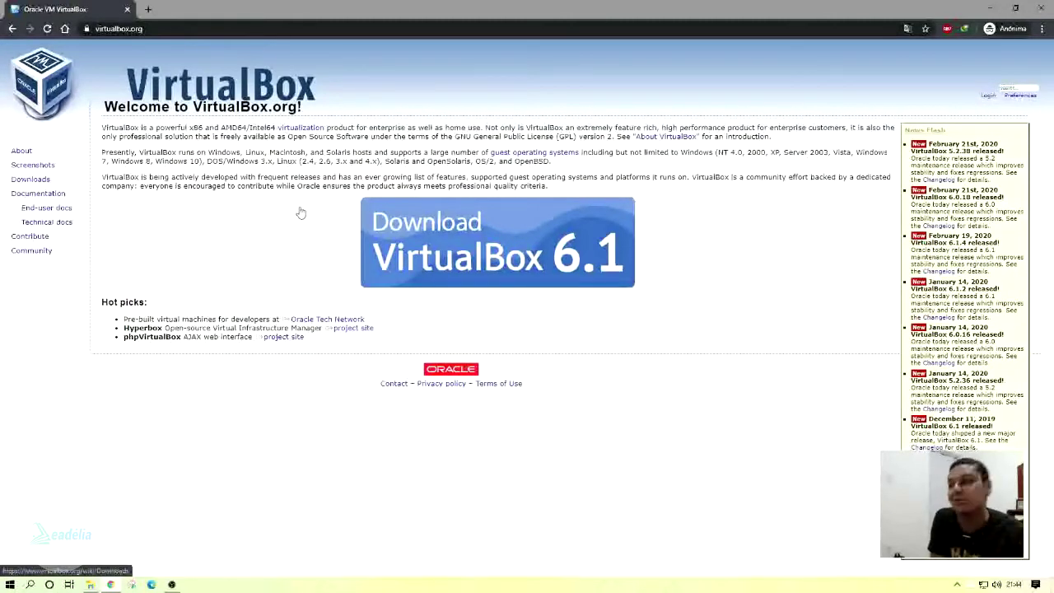
Open the Download VirtualBox page and point out the Extension Pack and OS X hosts packages.
left_click(481, 224)
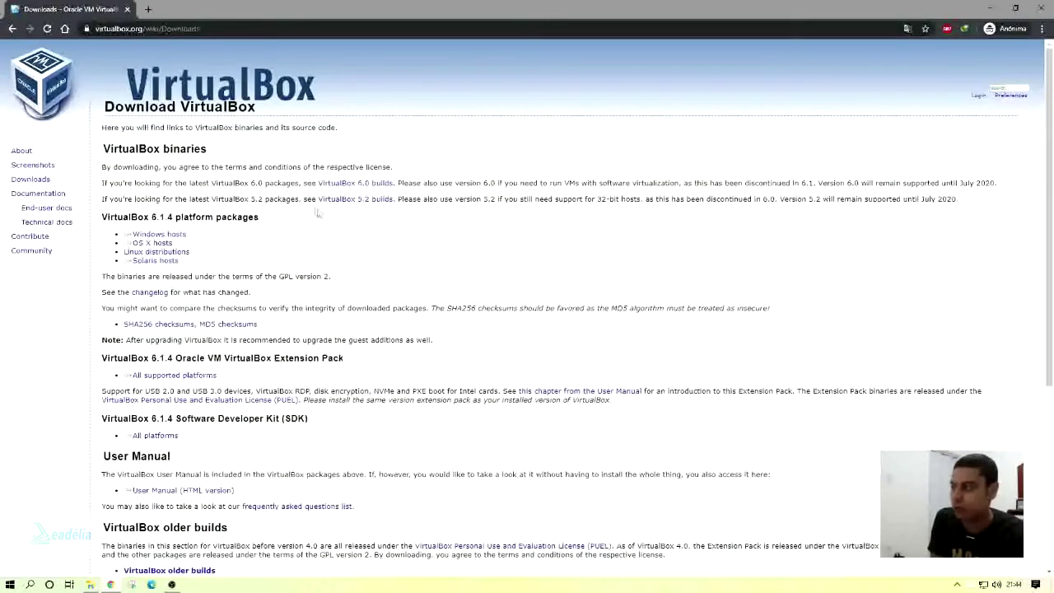
double_click(130, 359)
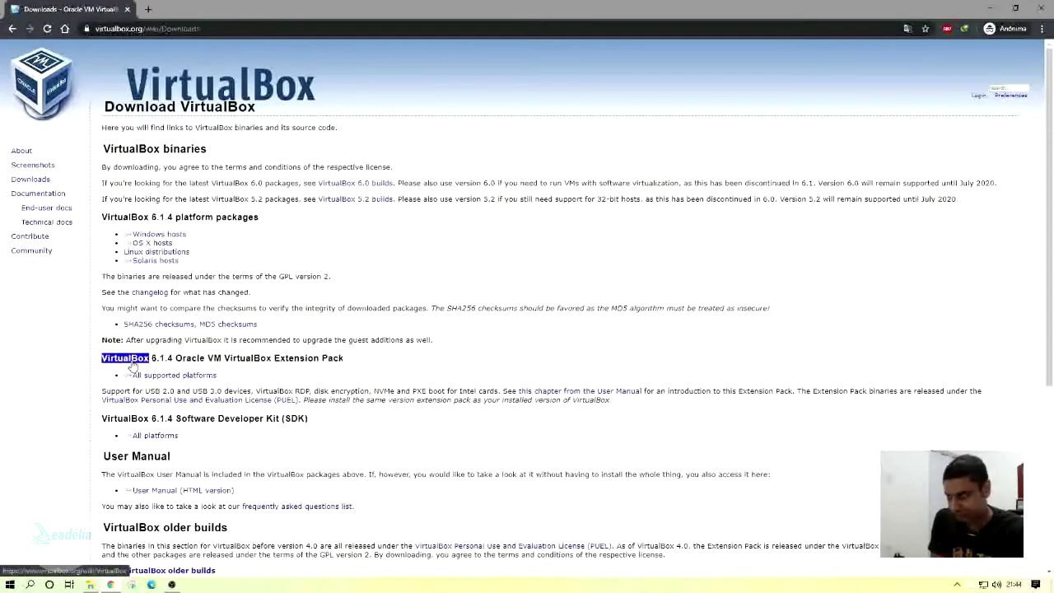
left_click(279, 372)
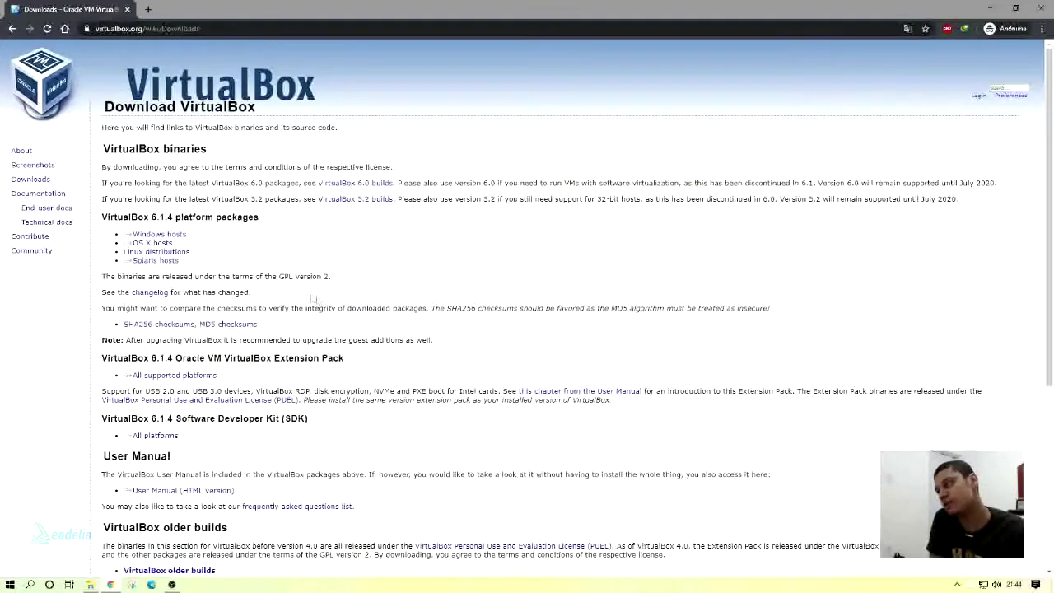
left_click_drag(123, 243, 174, 244)
left_click(176, 245)
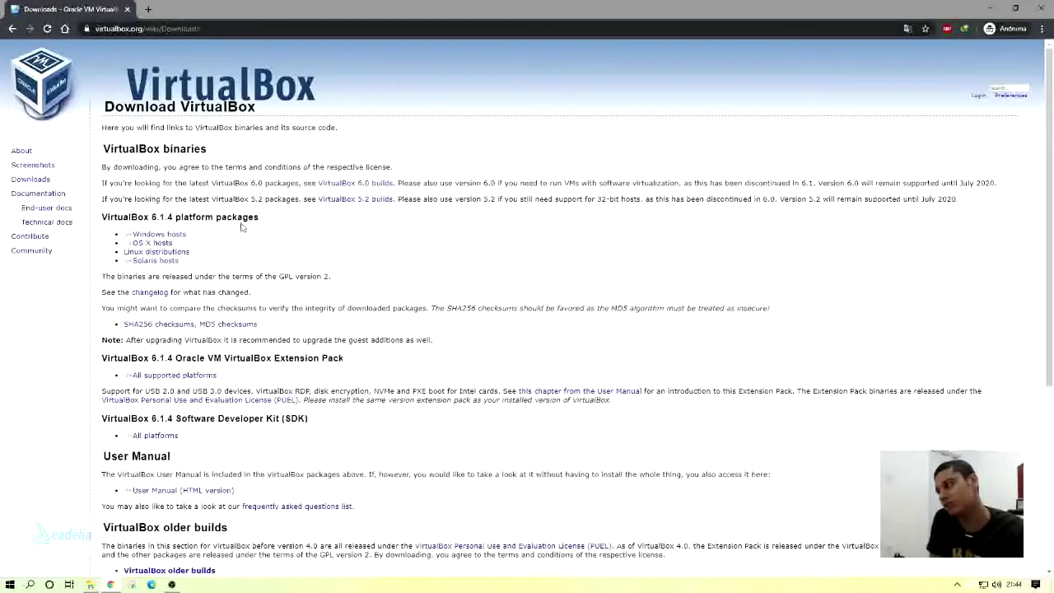
Download the VirtualBox 6.1.4 installer for Windows hosts.
triple_click(186, 239)
left_click(183, 240)
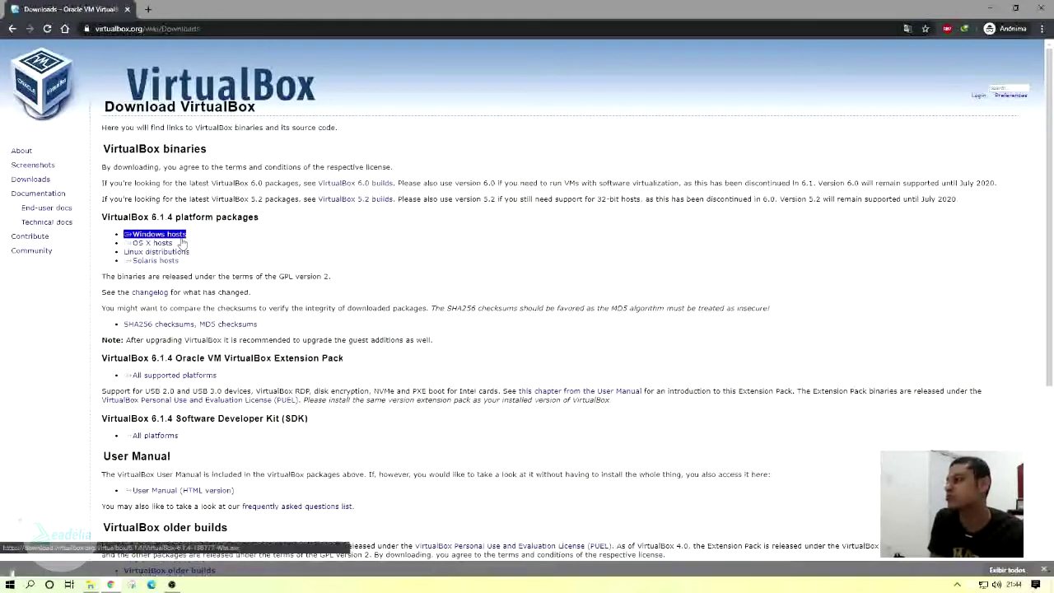
left_click(194, 249)
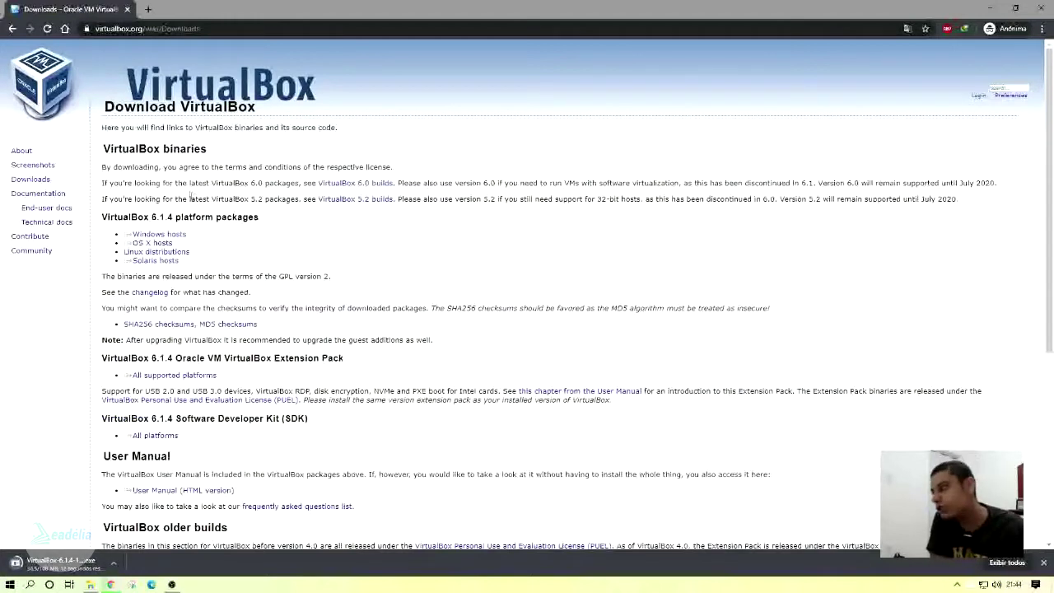
left_click(137, 244)
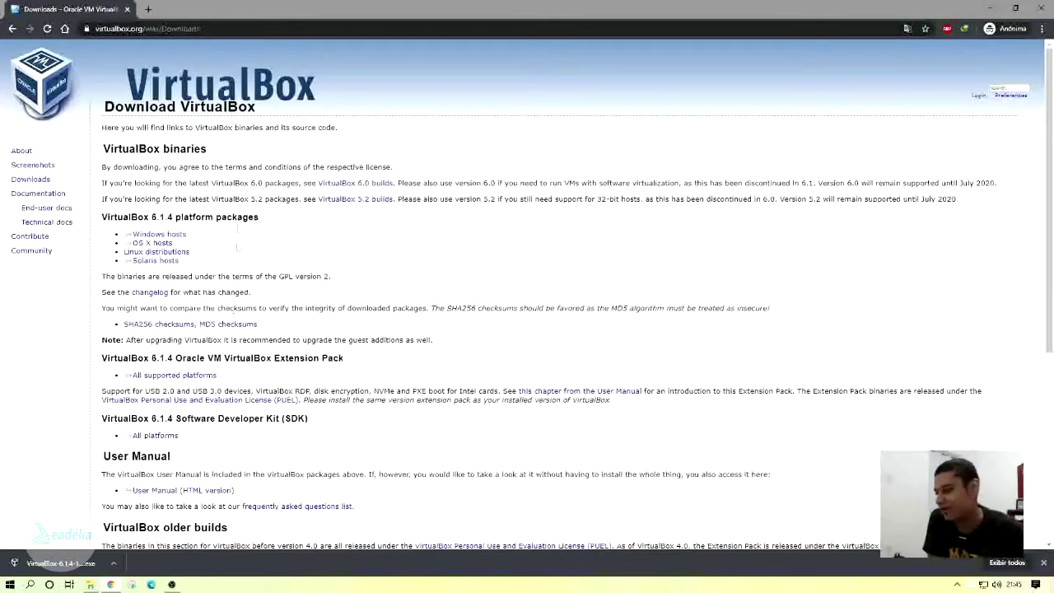
Install VirtualBox 6.1.4 with default features and shortcuts, accepting the network warning and UAC prompt.
left_click(46, 566)
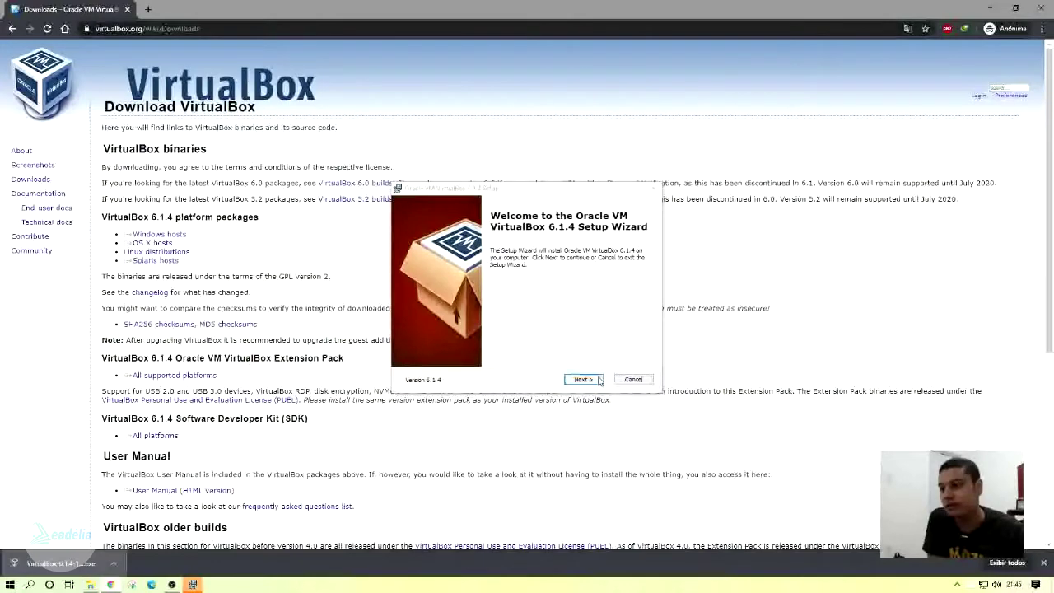
left_click(581, 378)
left_click(581, 379)
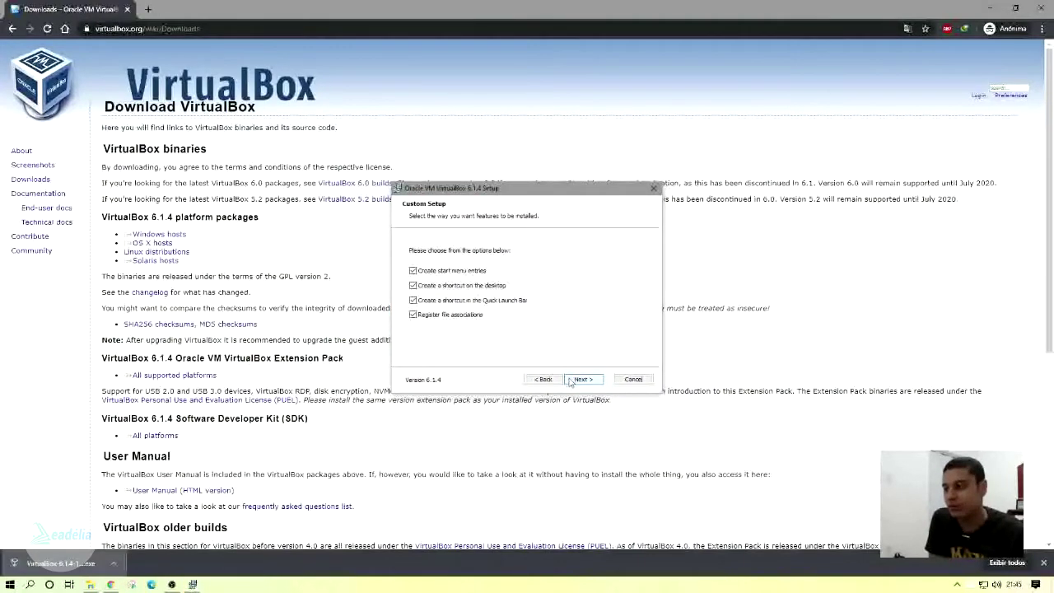
left_click(578, 379)
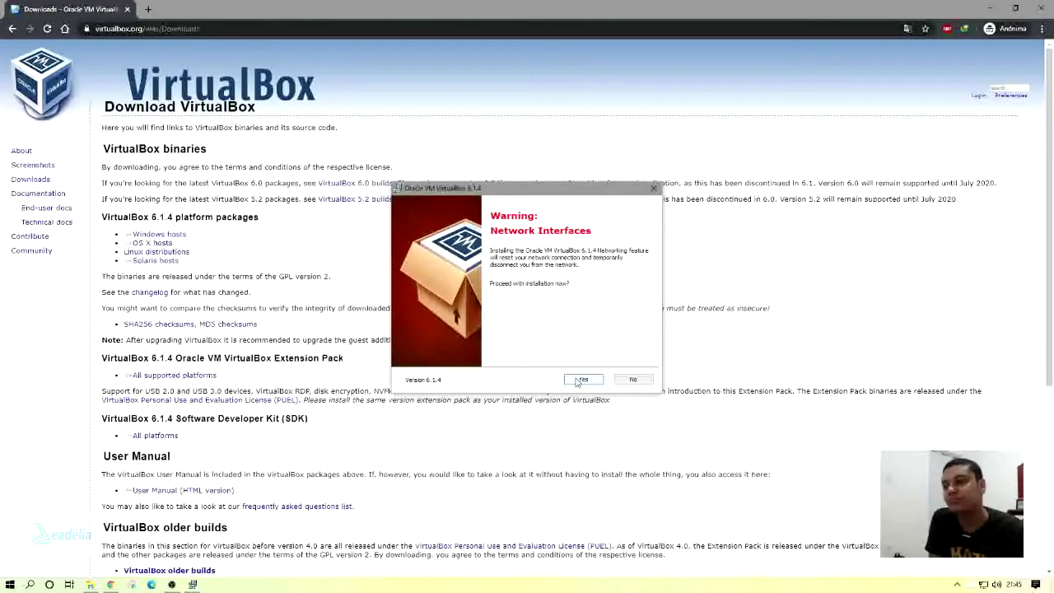
left_click(582, 379)
left_click(583, 379)
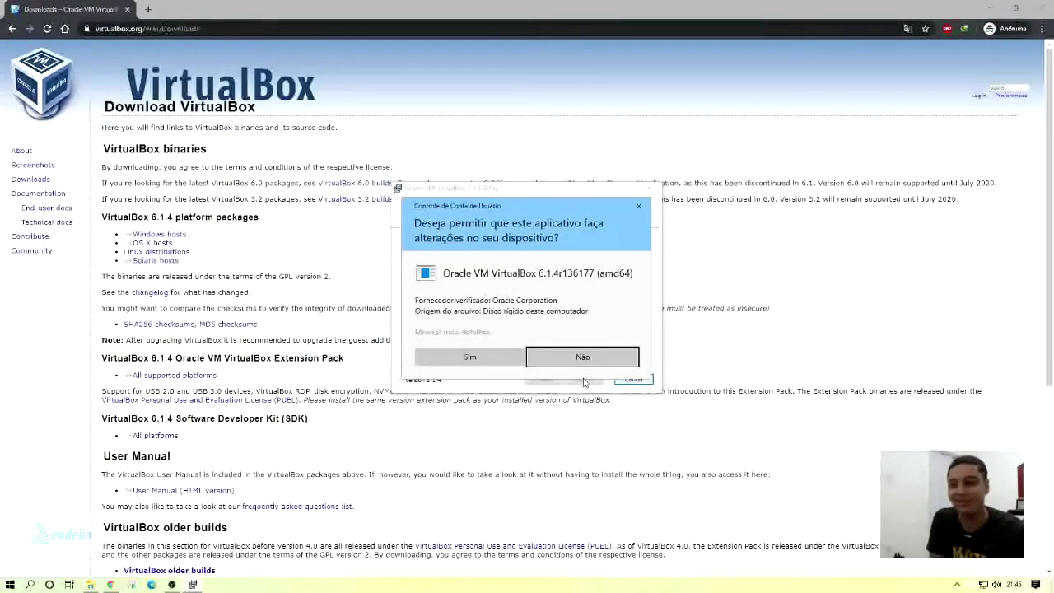
left_click(512, 365)
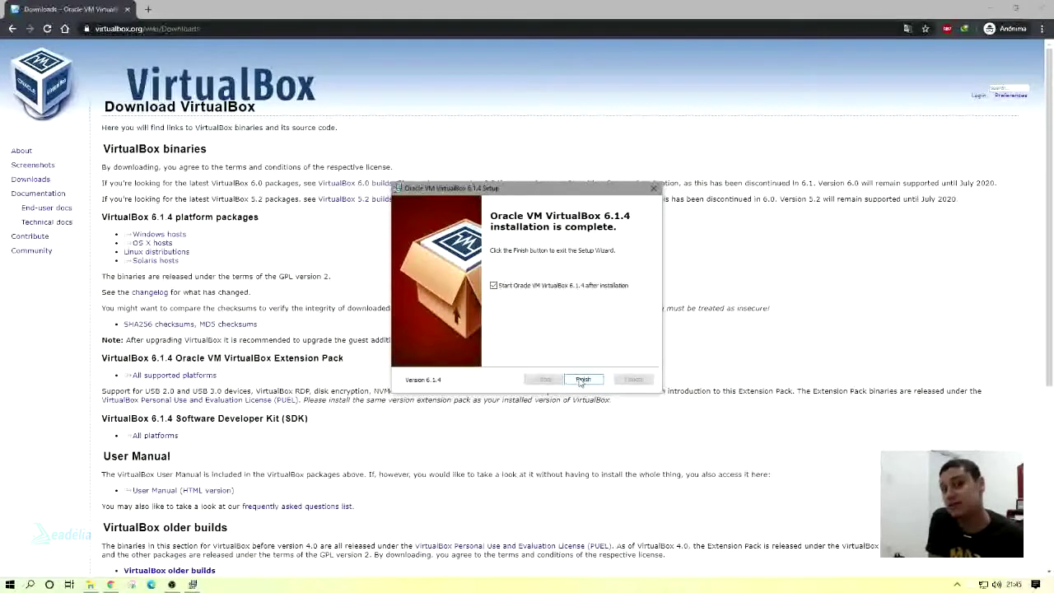
left_click(582, 379)
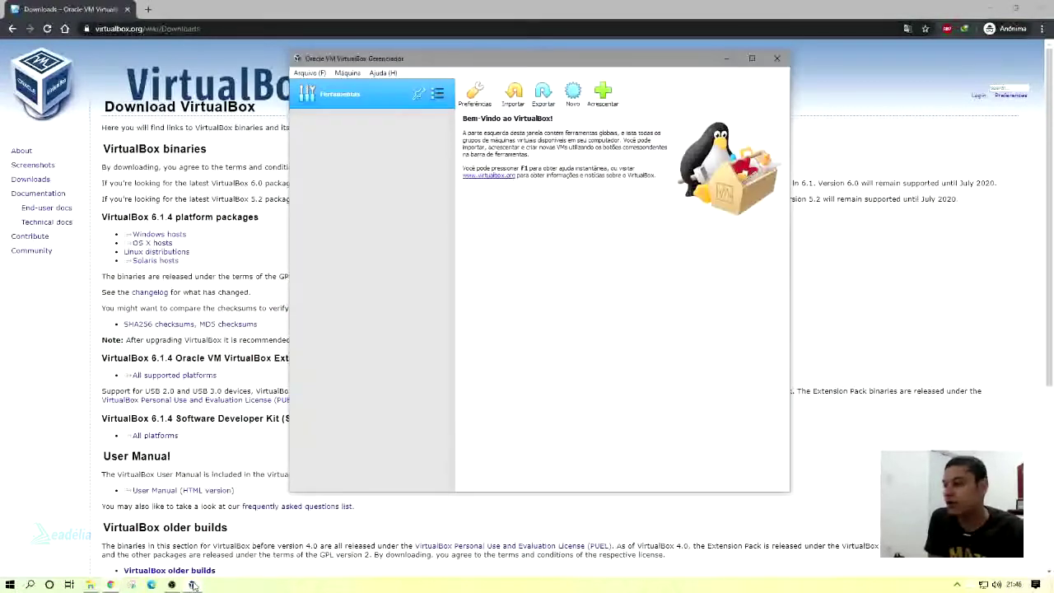
Reposition and enlarge the VirtualBox Manager window, then open and cancel the add-machine file dialog.
left_click_drag(352, 62, 236, 65)
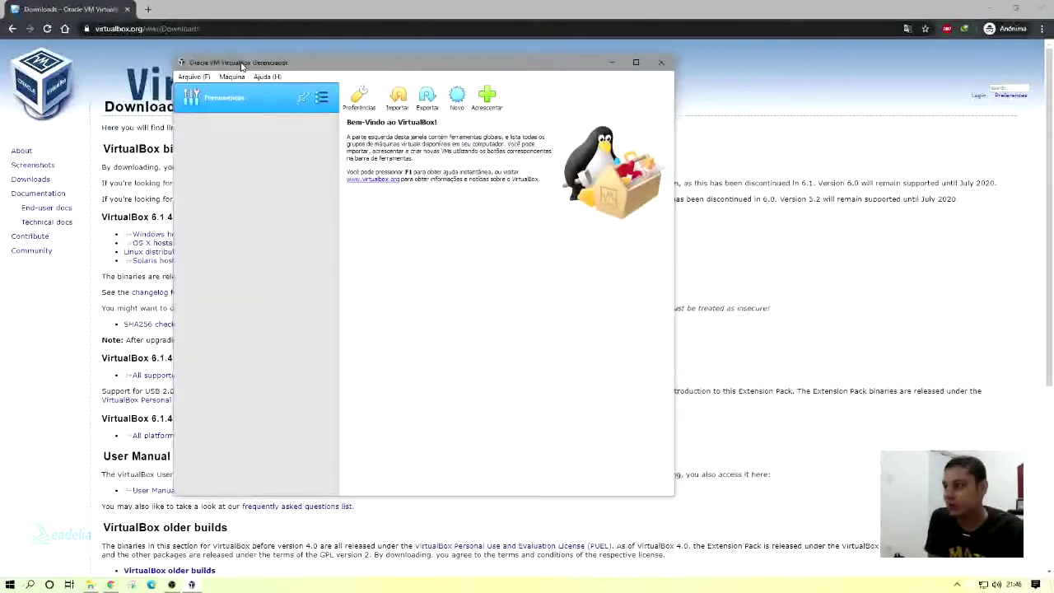
left_click_drag(675, 496, 819, 534)
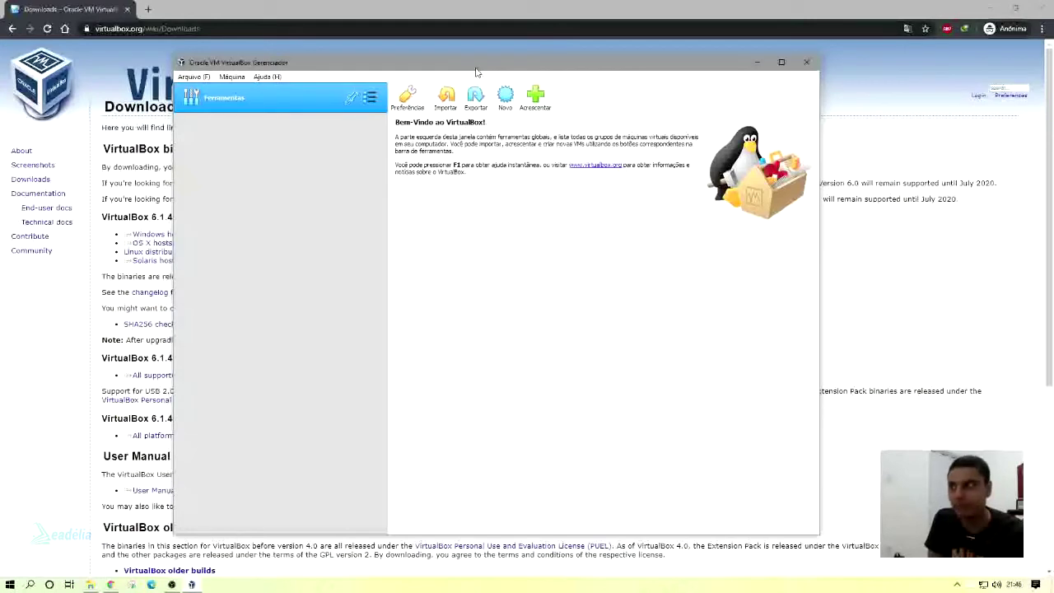
left_click_drag(475, 71, 509, 63)
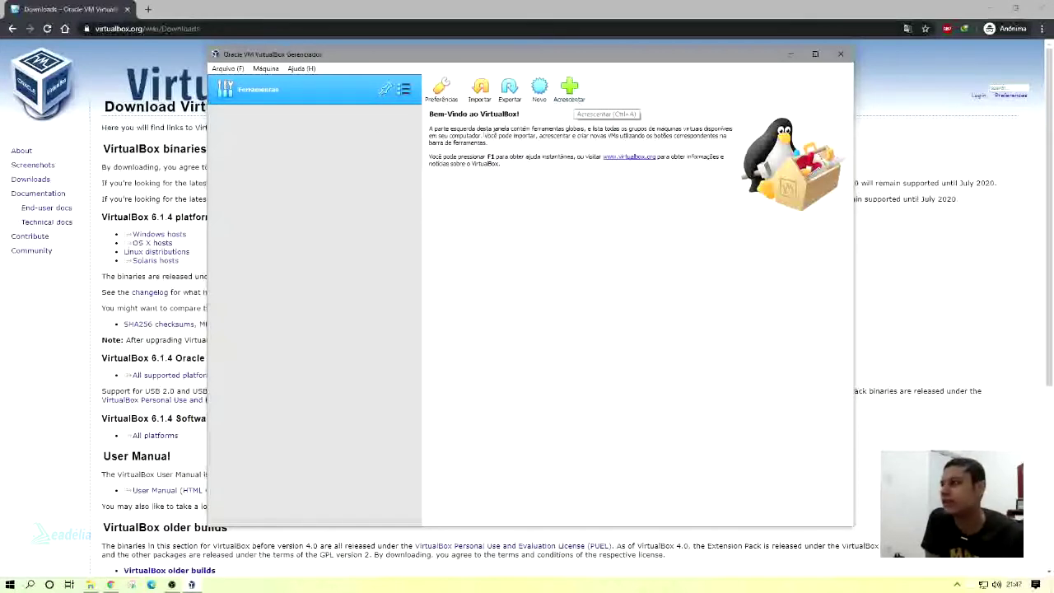
left_click(571, 91)
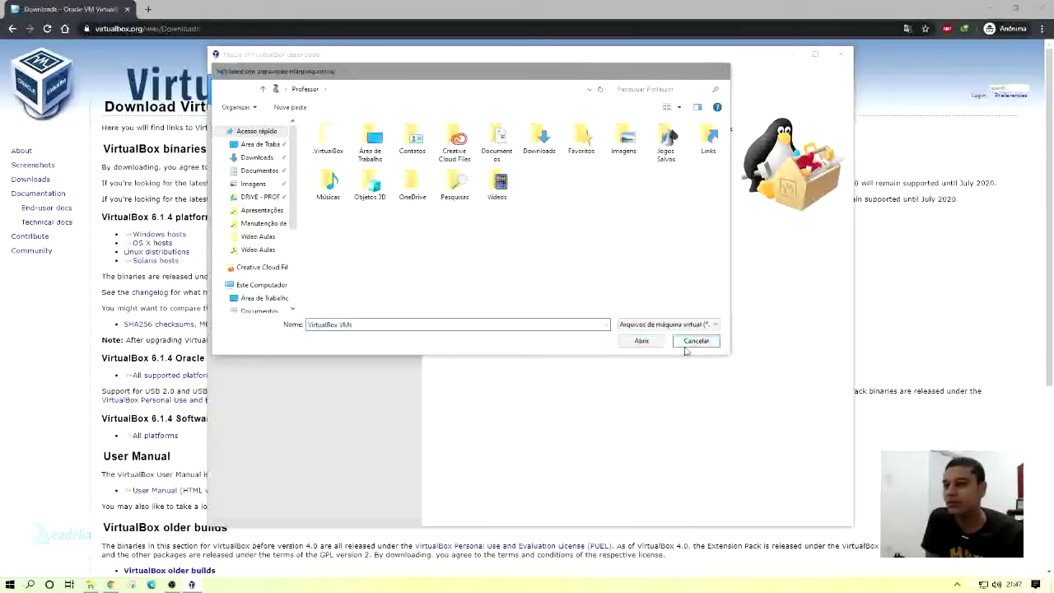
left_click(696, 341)
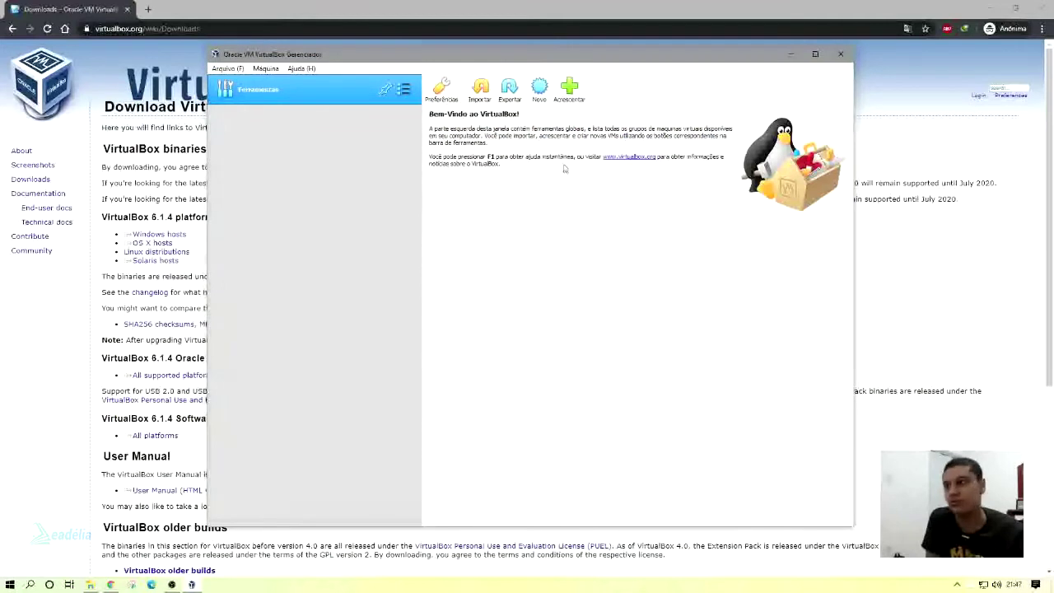
Start a new virtual machine and name it 'Windows 10'.
left_click(540, 93)
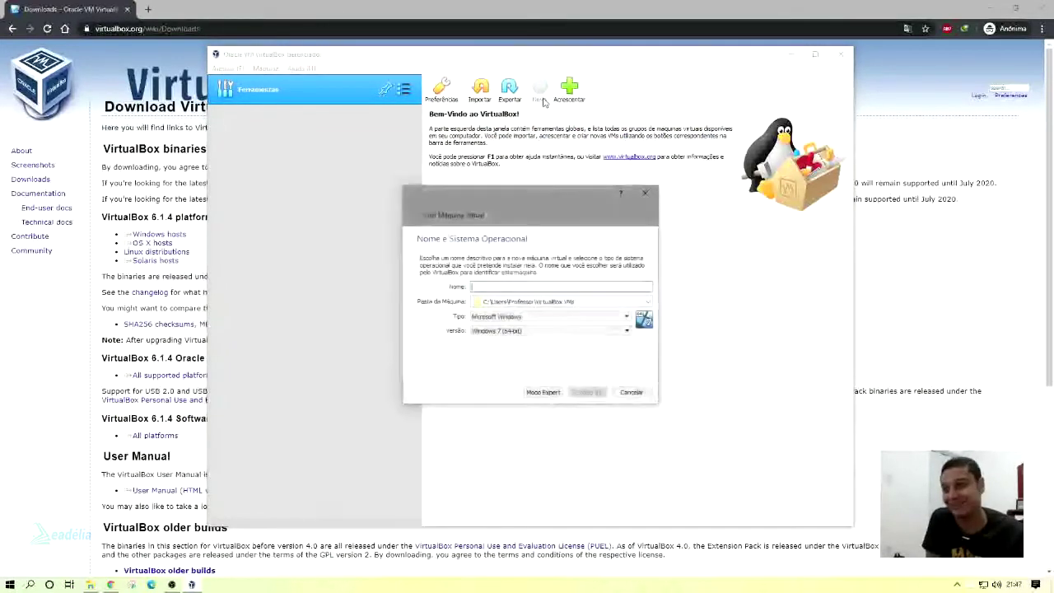
left_click_drag(524, 194, 500, 187)
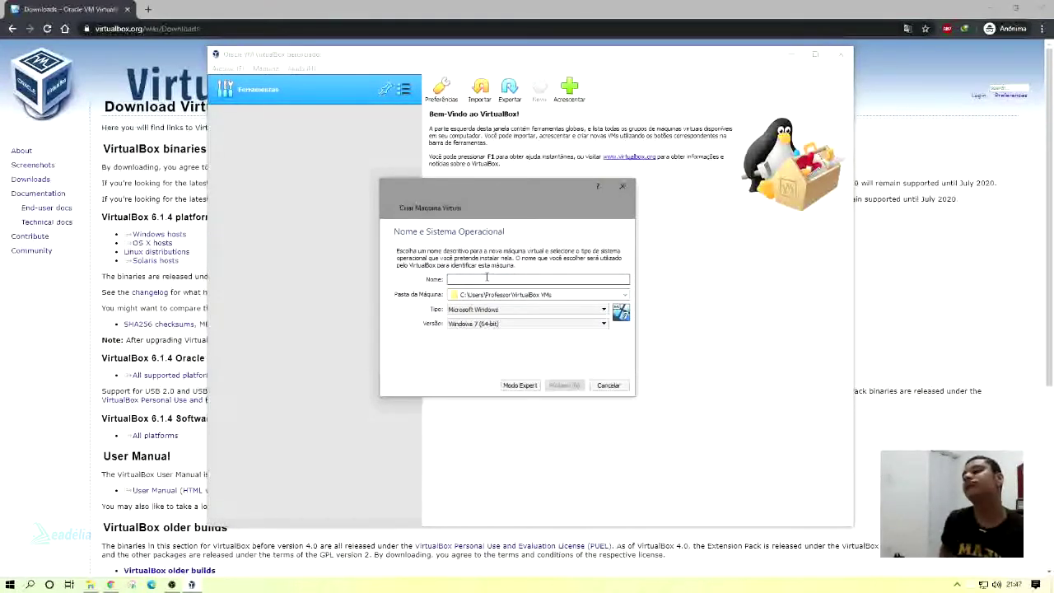
type("W")
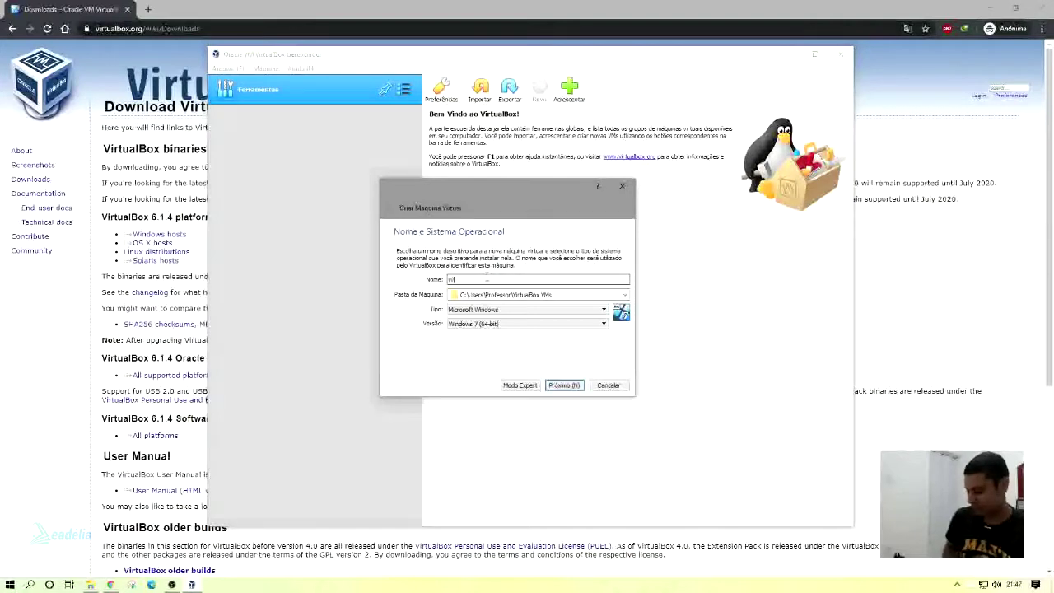
type("indows 10")
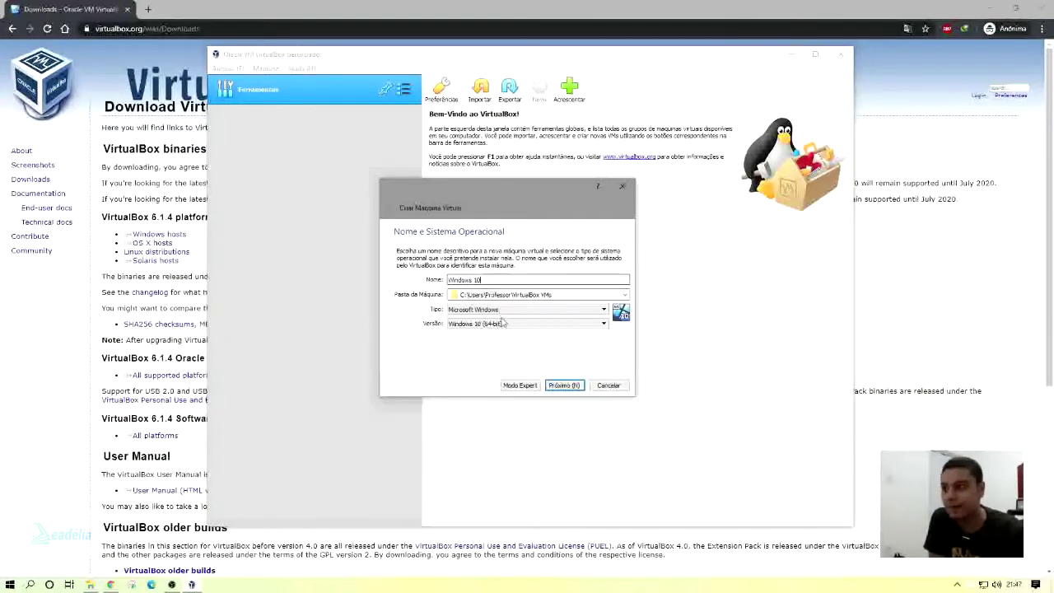
Set the type to Microsoft Windows and the version to Windows 10 (64-bit).
left_click(484, 309)
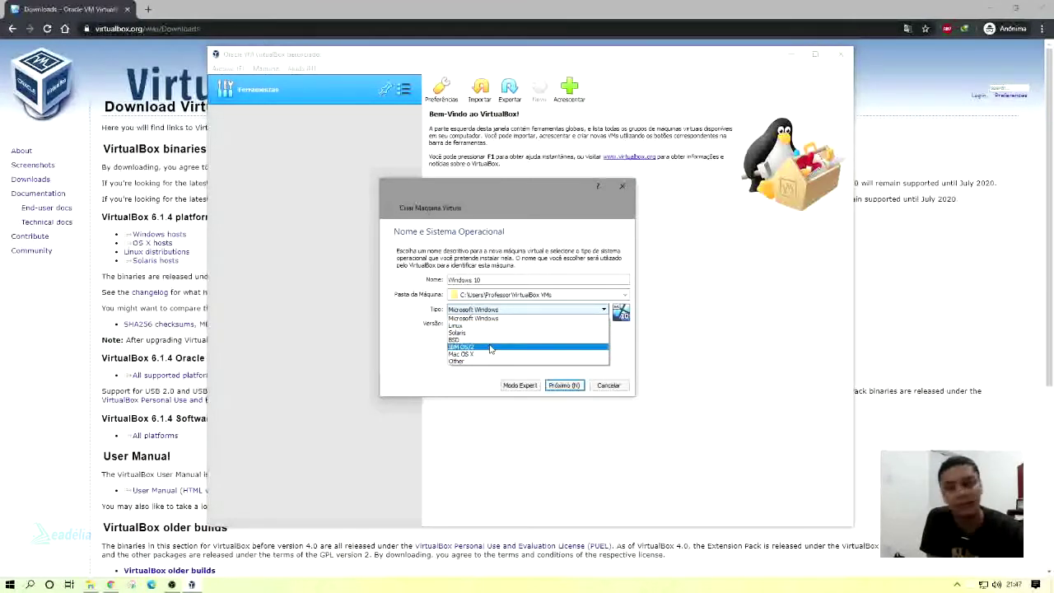
left_click(476, 318)
left_click(511, 323)
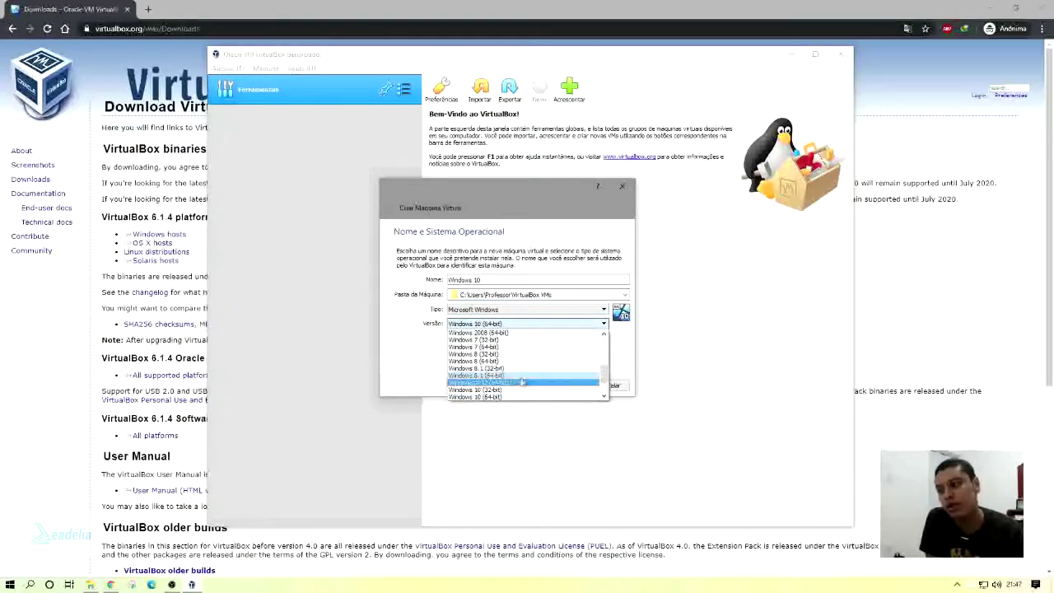
scroll(522, 379, "up", 5)
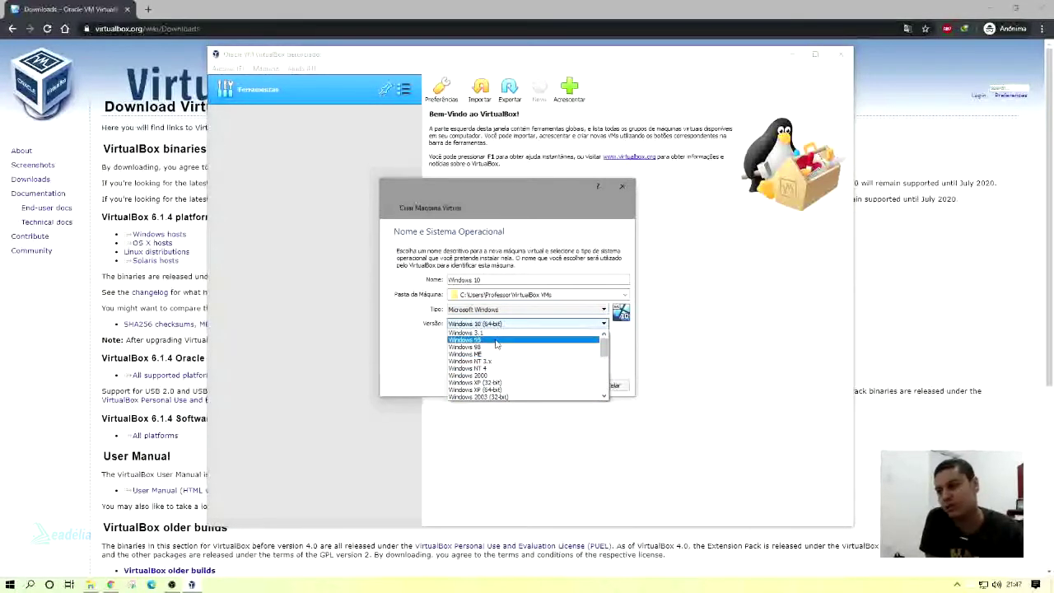
left_click_drag(608, 352, 607, 391)
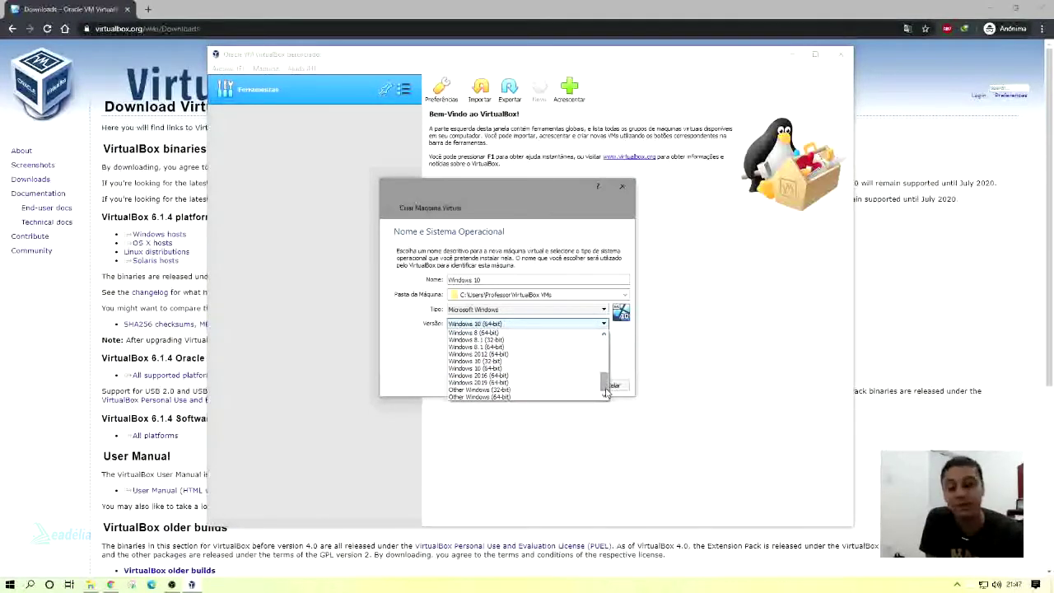
scroll(532, 356, "up", 1)
scroll(532, 355, "up", 3)
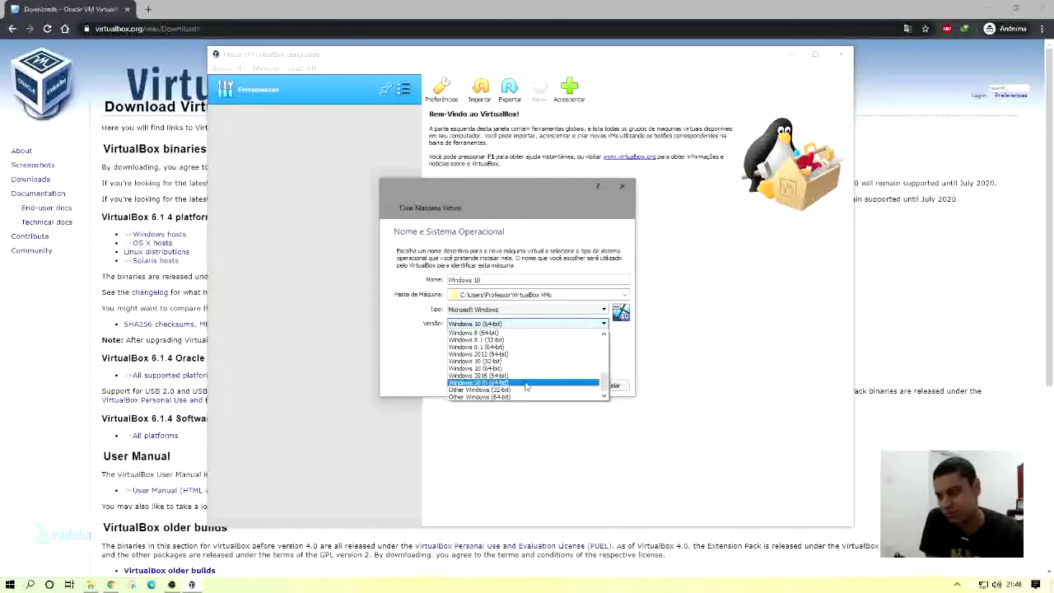
scroll(526, 383, "down", 1)
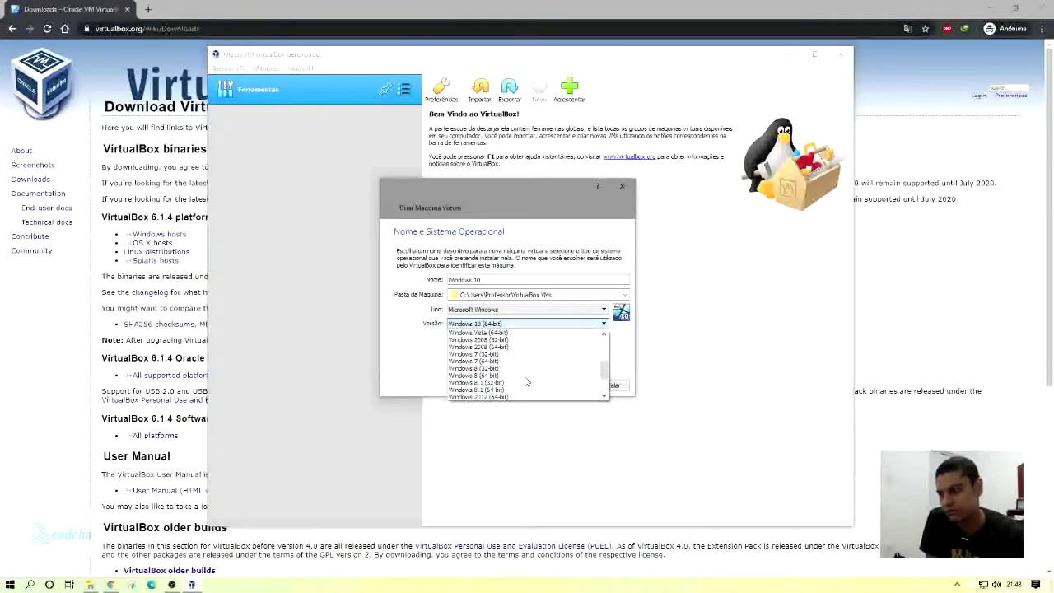
scroll(526, 381, "down", 3)
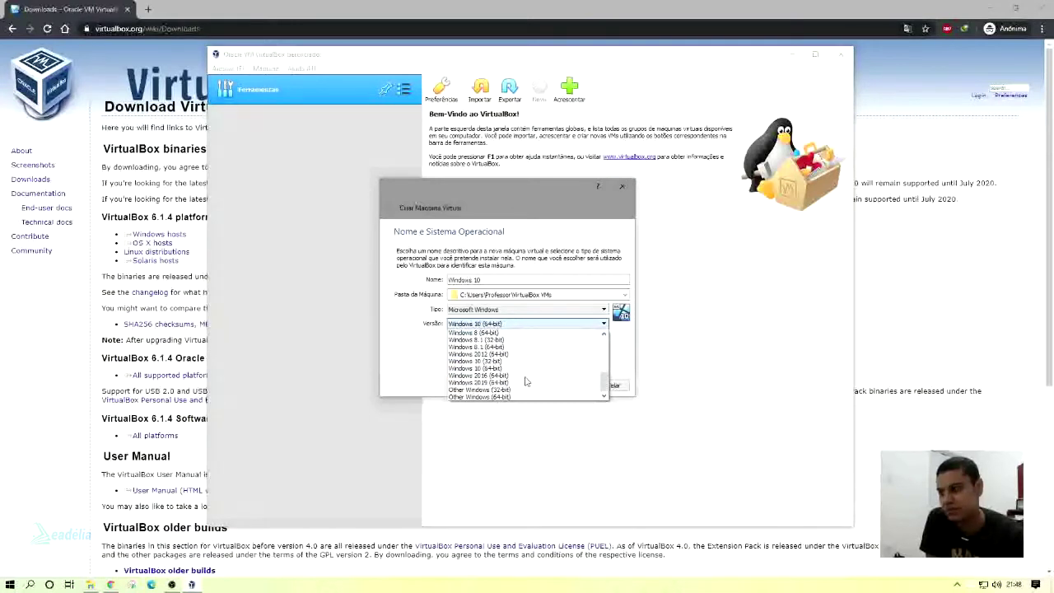
scroll(510, 380, "up", 2)
scroll(509, 381, "up", 2)
scroll(510, 381, "down", 4)
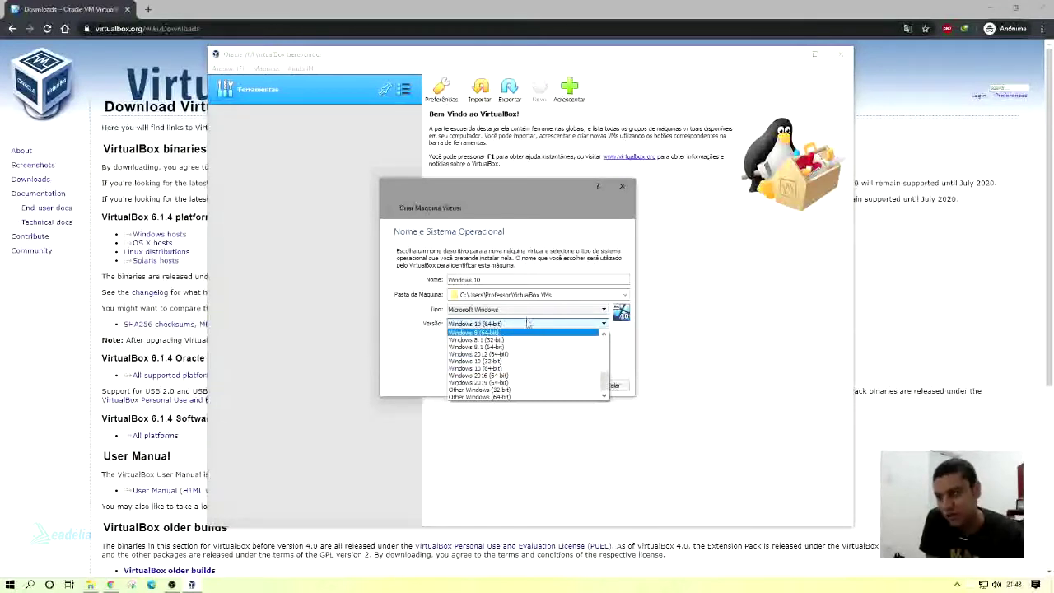
left_click(527, 324)
left_click(520, 310)
left_click(501, 318)
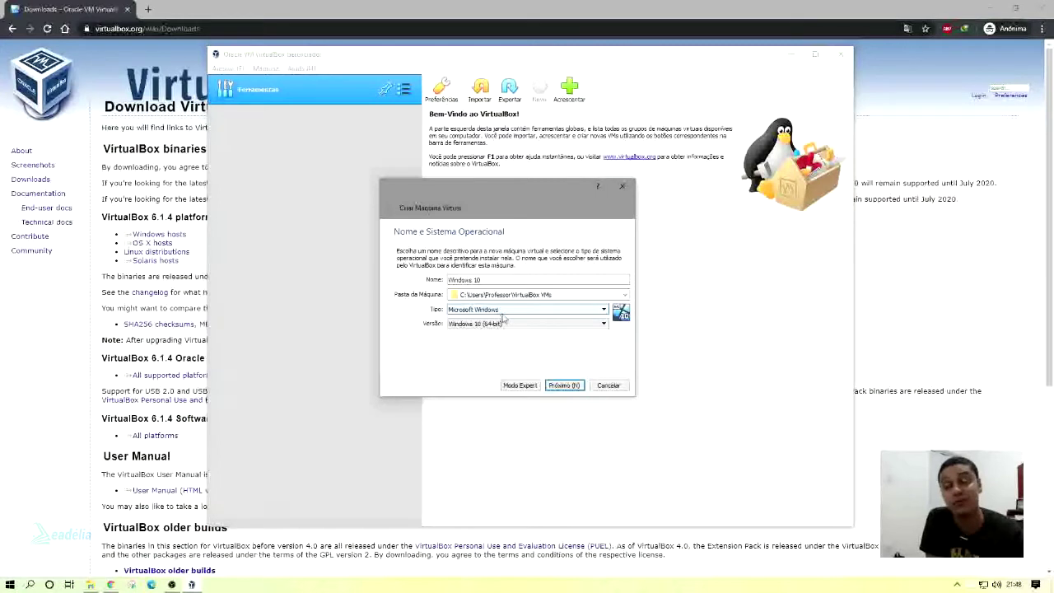
left_click(506, 324)
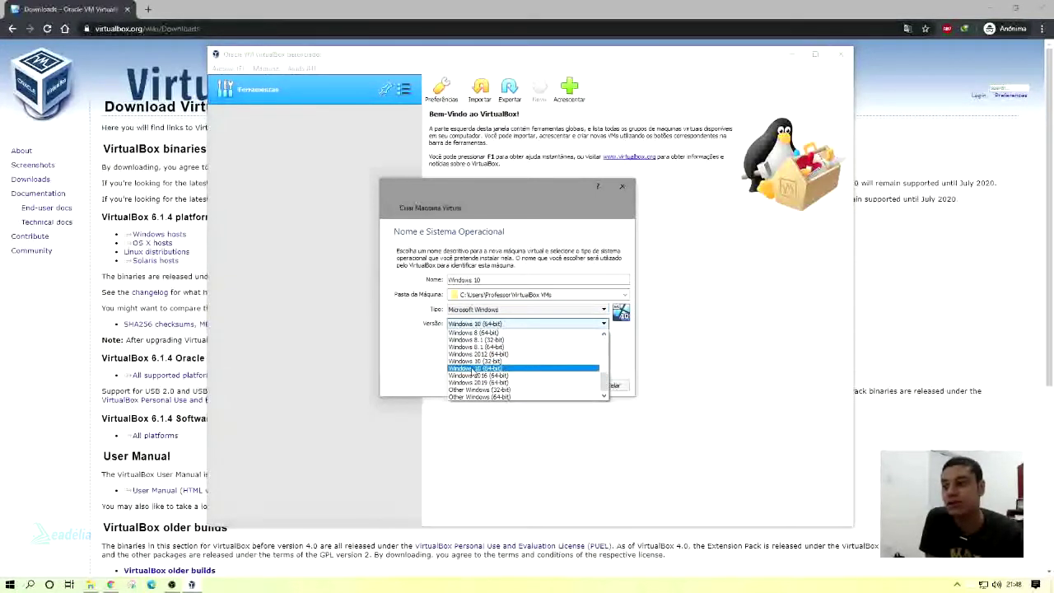
left_click(477, 370)
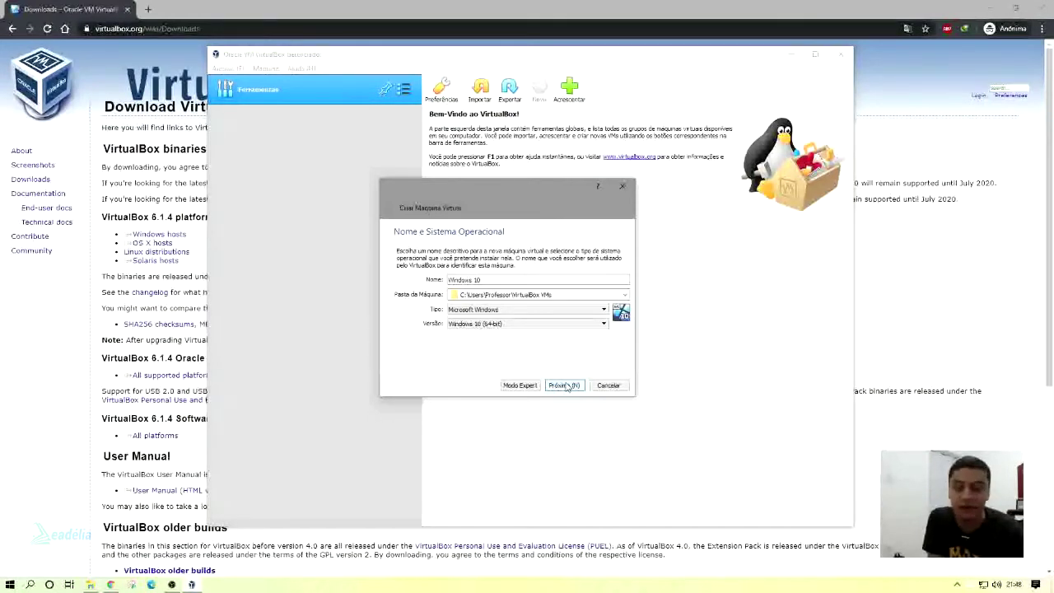
Advance to the memory step and set the RAM to 5237 MB.
left_click(565, 385)
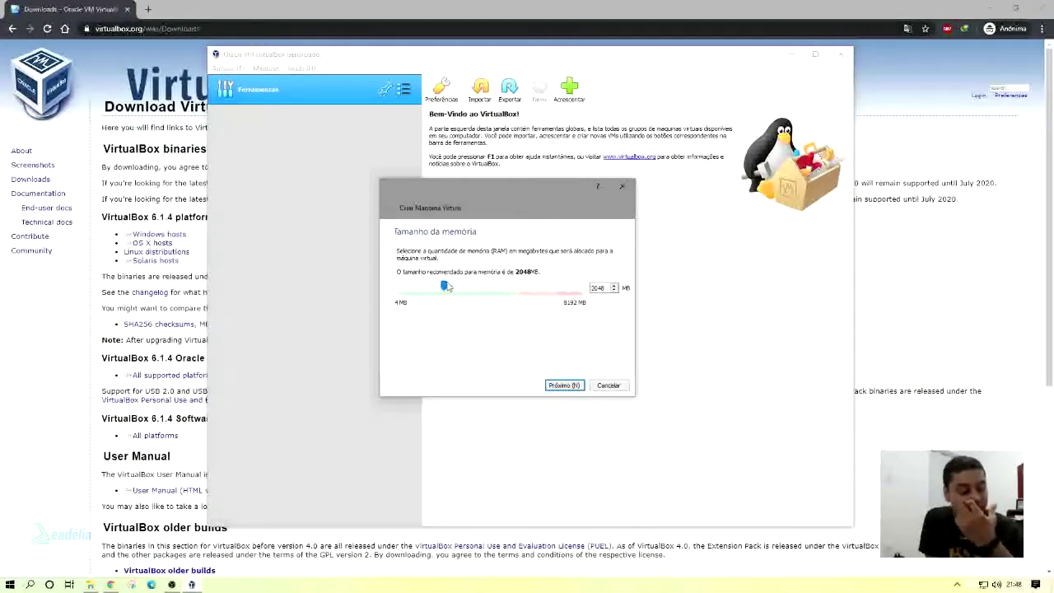
left_click_drag(445, 286, 520, 298)
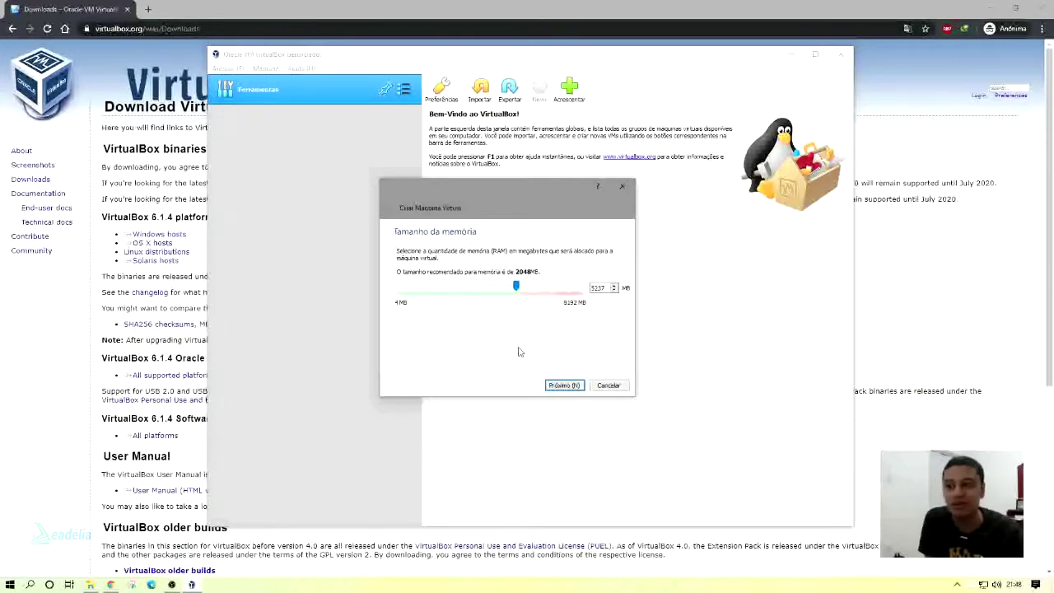
left_click_drag(517, 286, 489, 284)
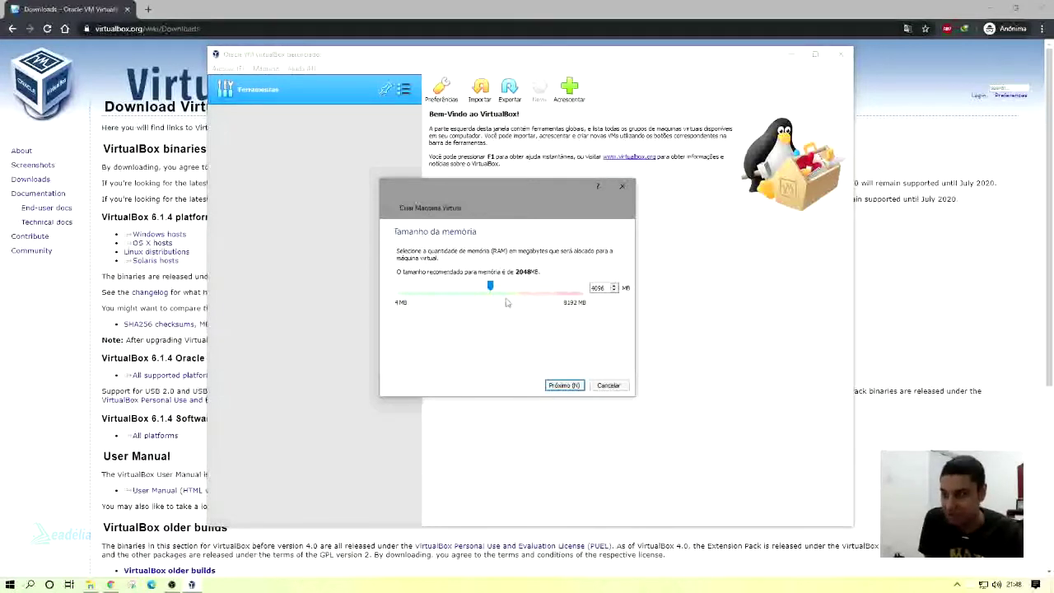
left_click_drag(490, 285, 512, 283)
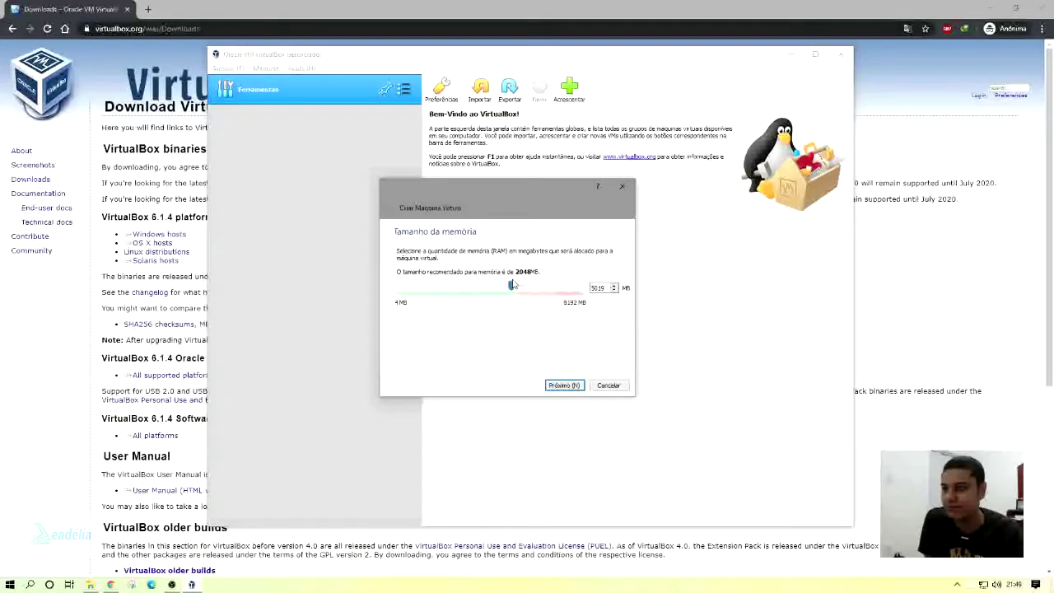
left_click_drag(513, 287, 519, 285)
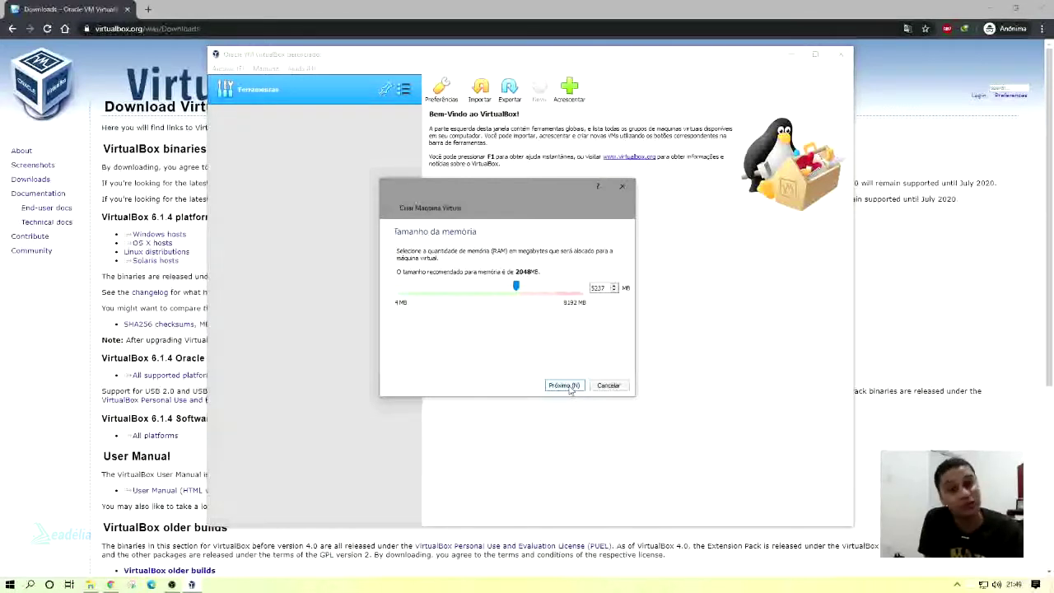
Choose to create a new virtual hard disk now, keeping the VDI file type.
left_click(564, 385)
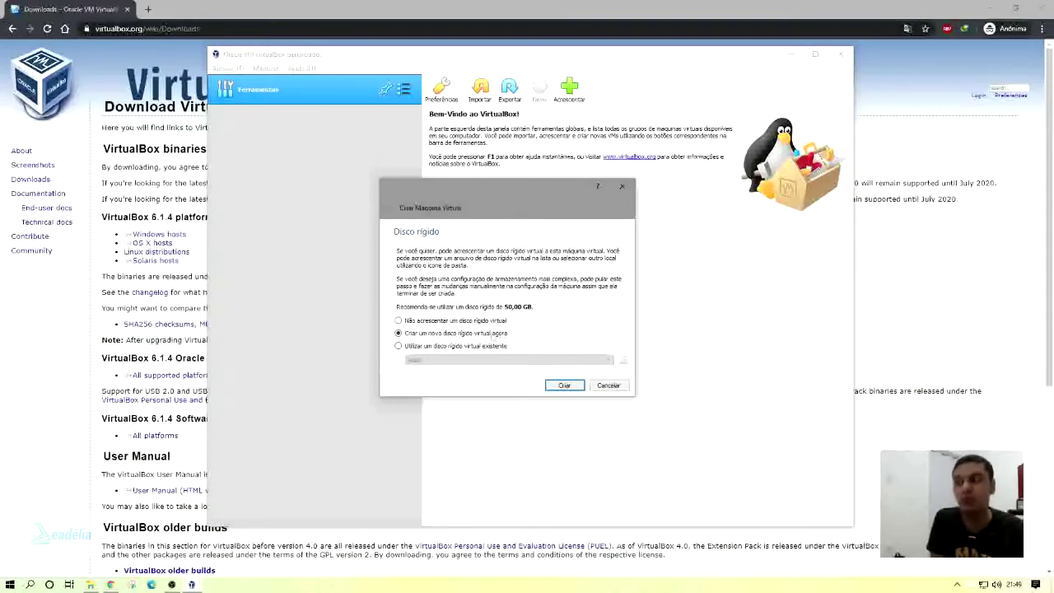
left_click(563, 387)
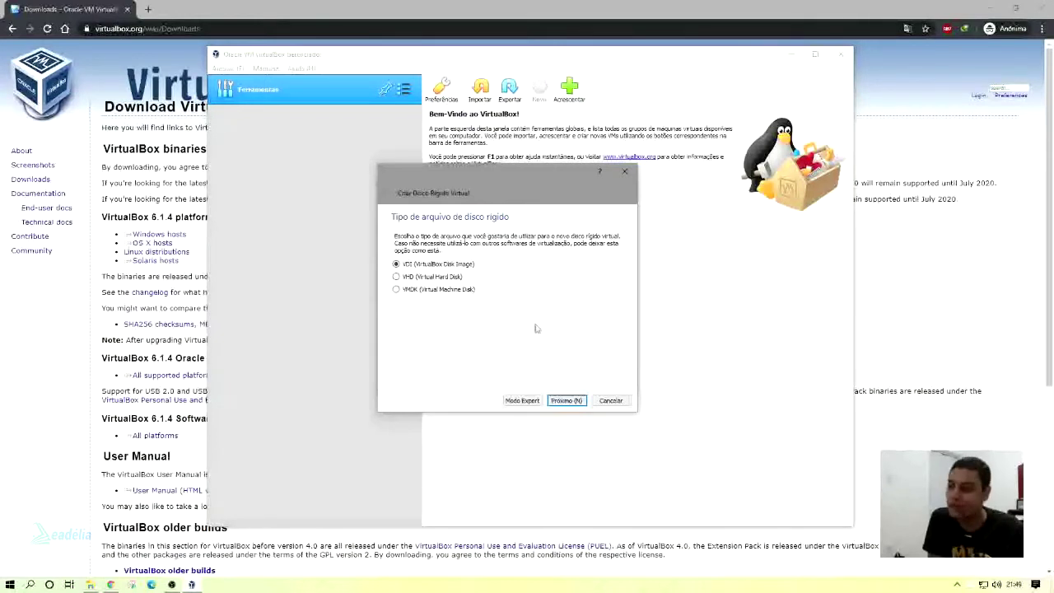
left_click(582, 401)
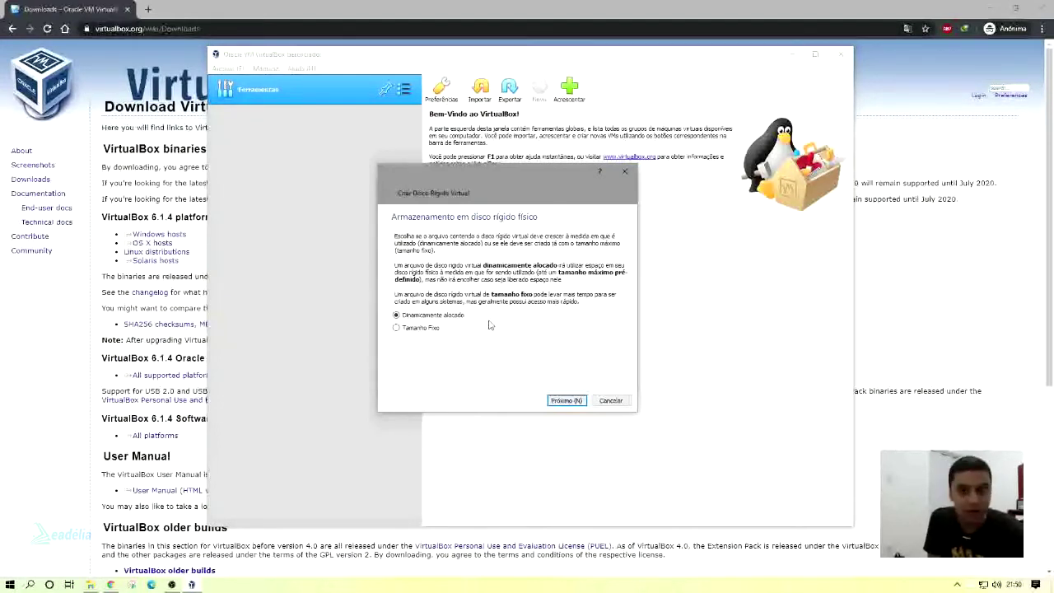
Keep dynamic allocation and browse to drive DADOS (D:) for the disk location.
left_click(572, 400)
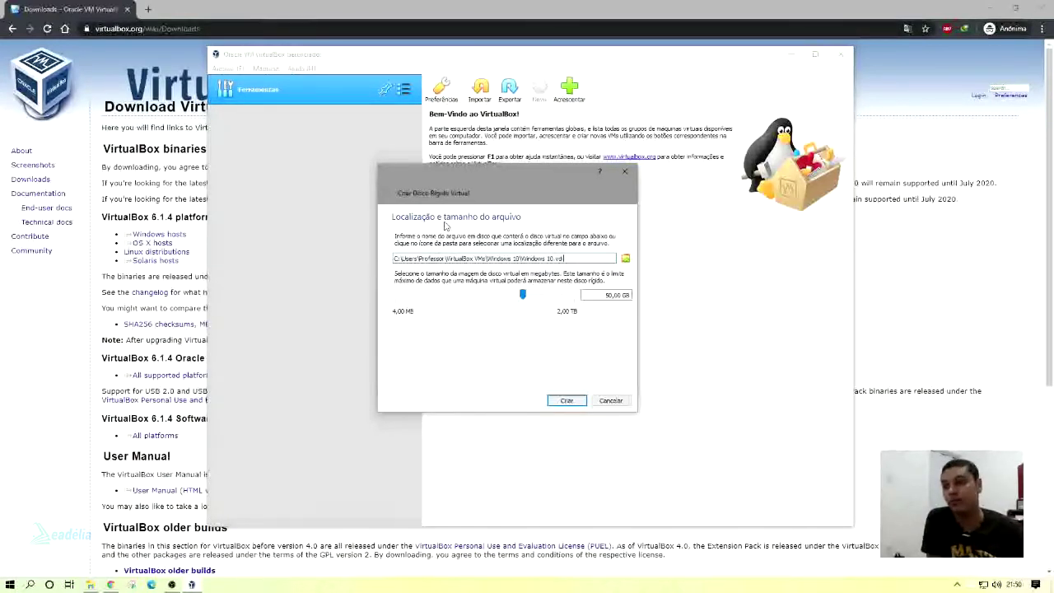
left_click_drag(521, 258, 563, 258)
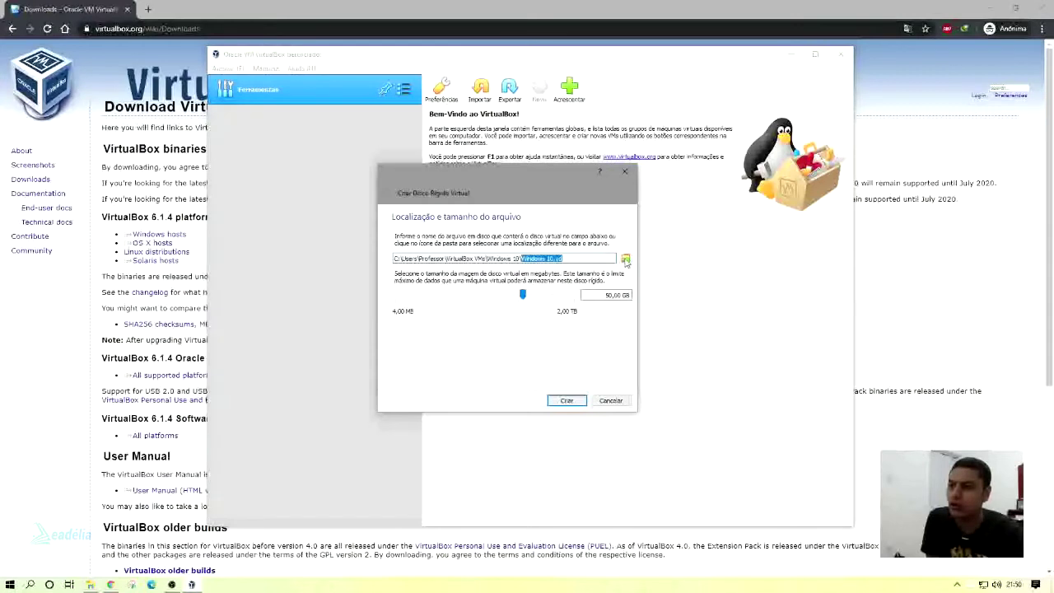
left_click(623, 260)
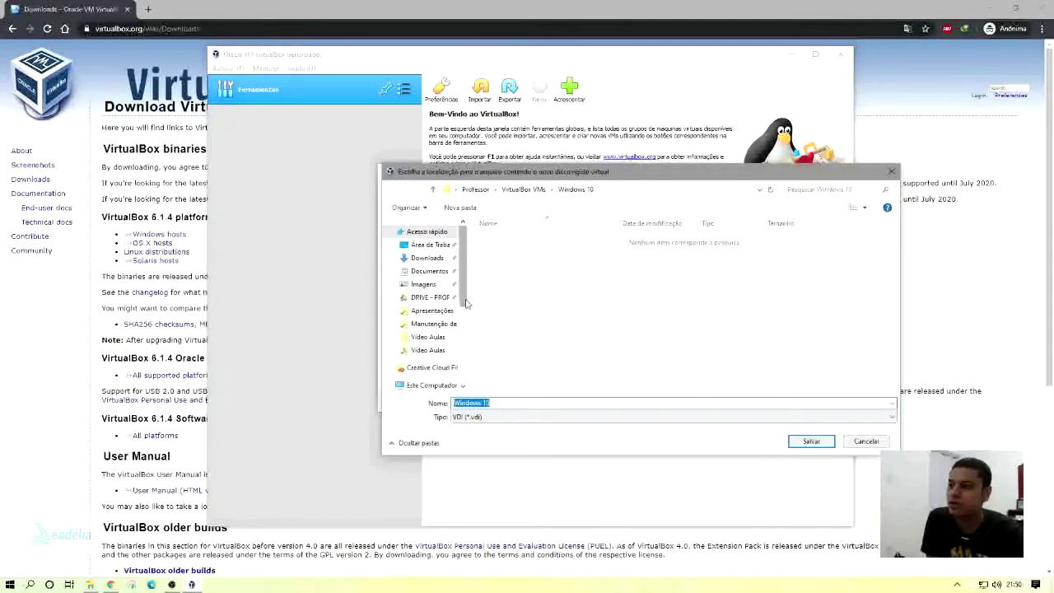
scroll(461, 312, "down", 3)
scroll(452, 346, "down", 5)
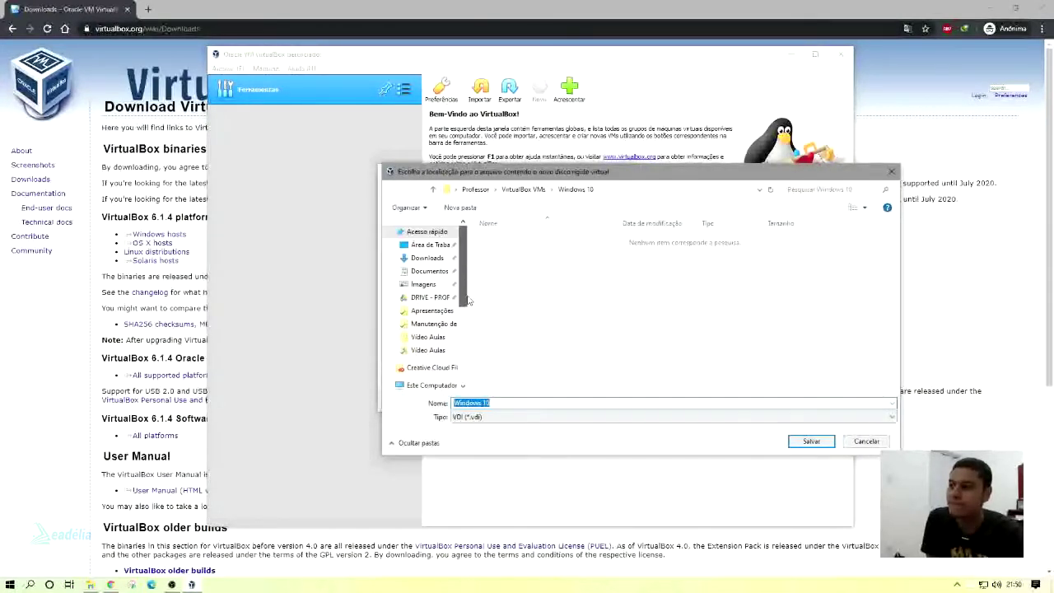
left_click(442, 359)
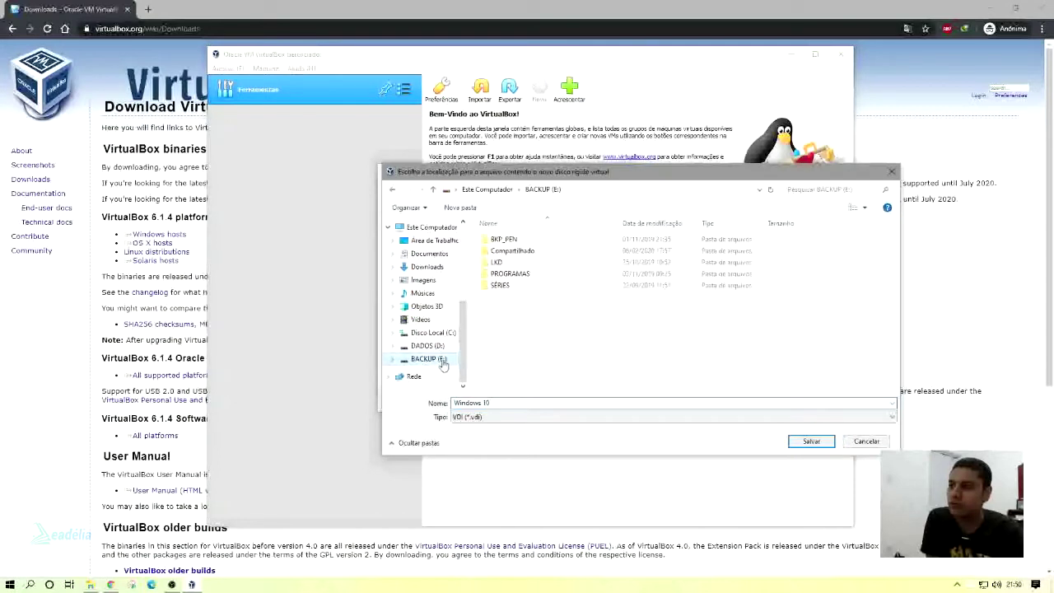
left_click(430, 345)
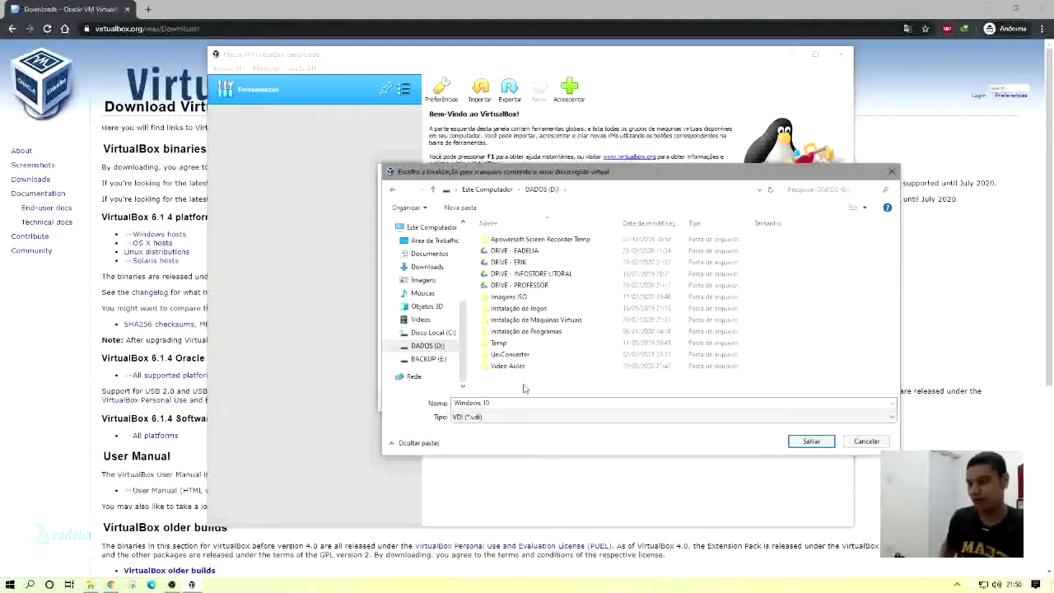
Create the 'Máquinas Virtuais' folder, save Windows 10.vdi there, and keep 50,00 GB size.
key("ctrl+shift+n")
type("Ma")
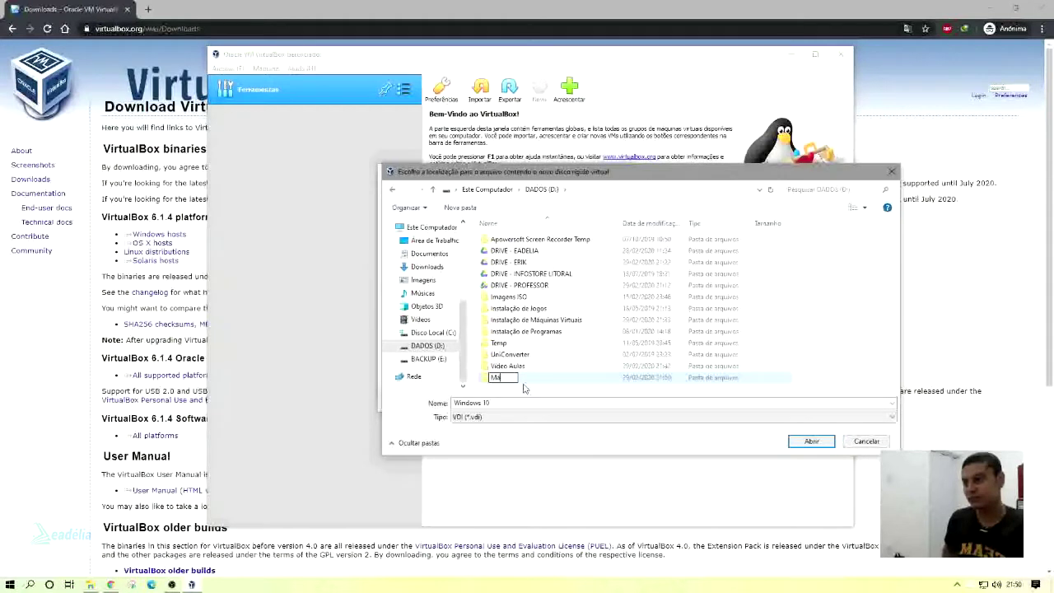
type("qui")
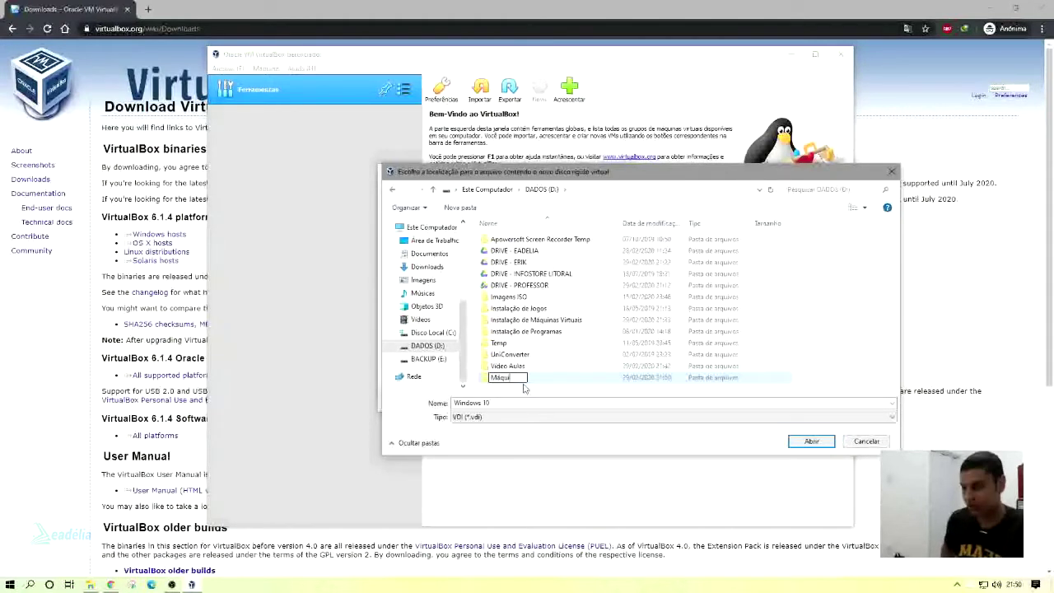
type("nas Virtuais")
key("Return")
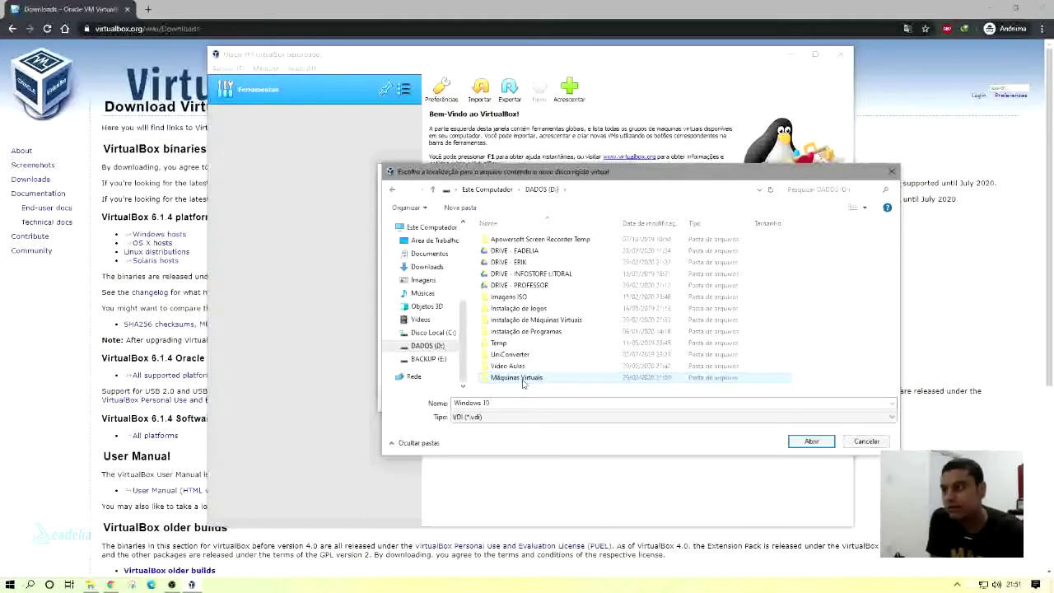
double_click(517, 377)
left_click(808, 441)
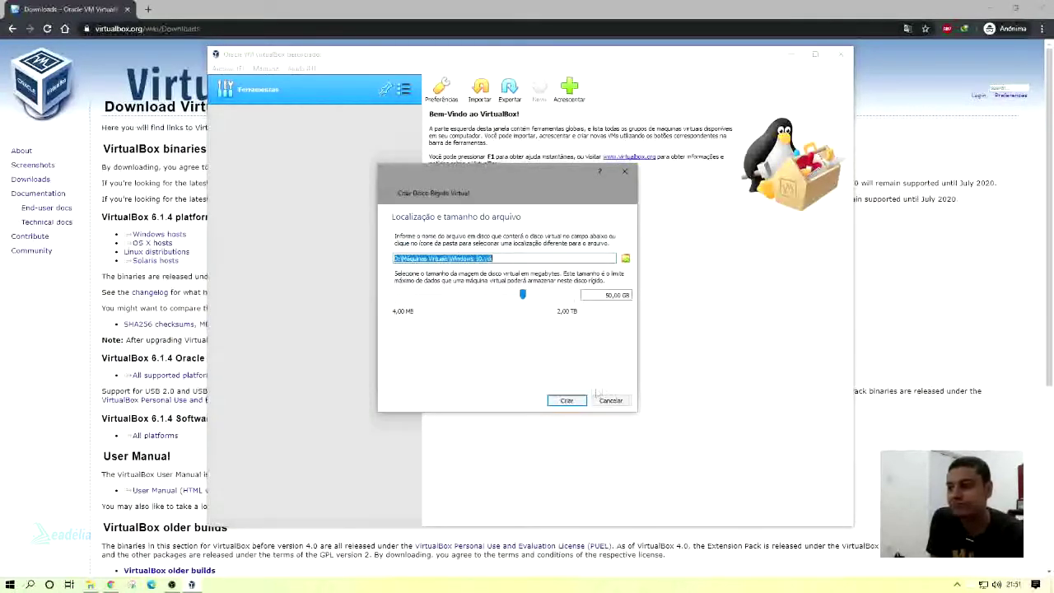
left_click_drag(629, 295, 606, 295)
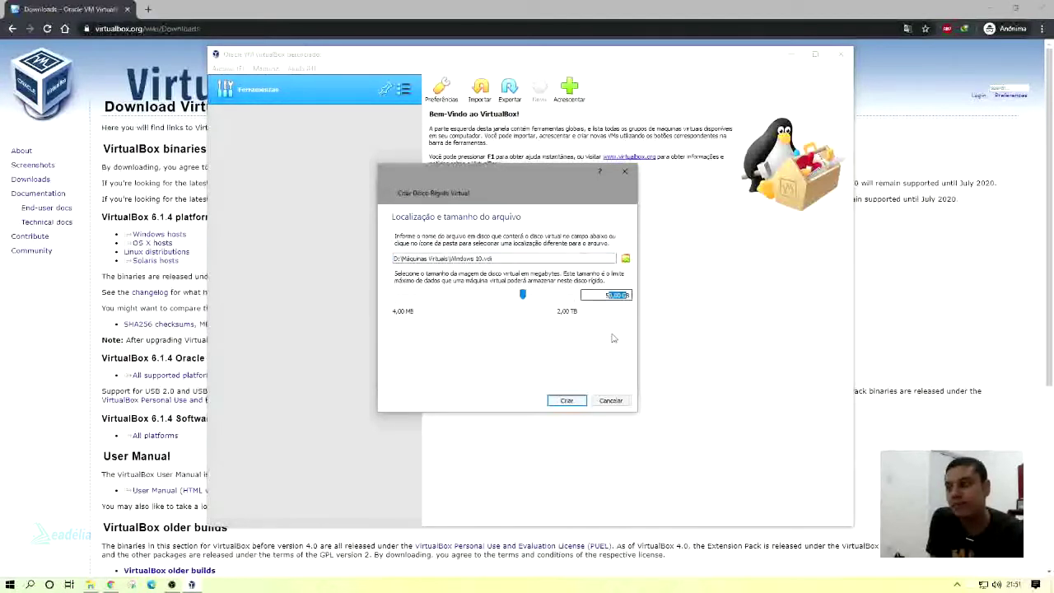
left_click(602, 295)
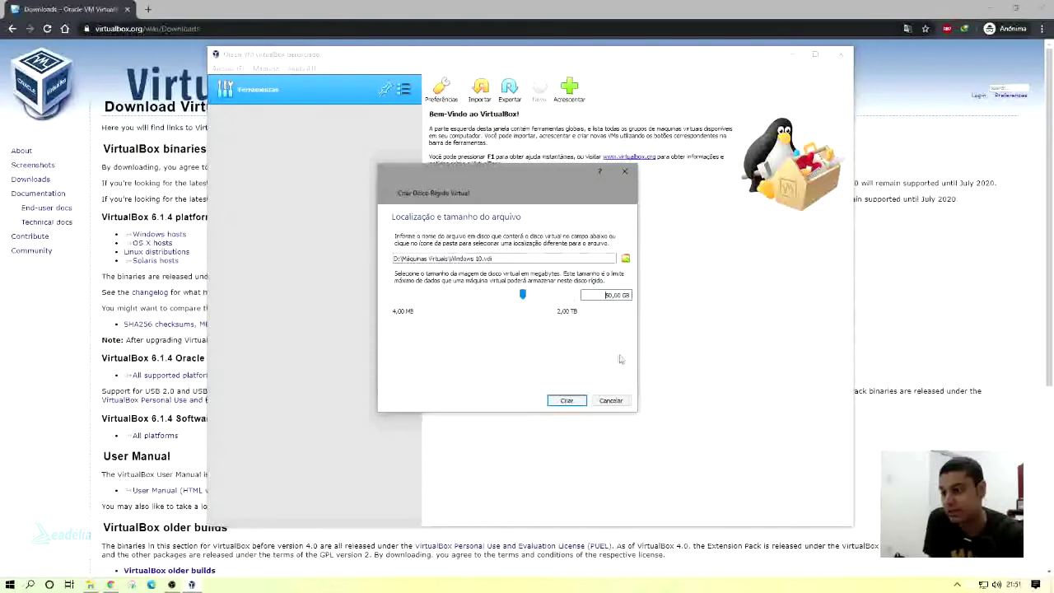
Create the disk to finish the Windows 10 VM, then start the machine.
left_click(566, 401)
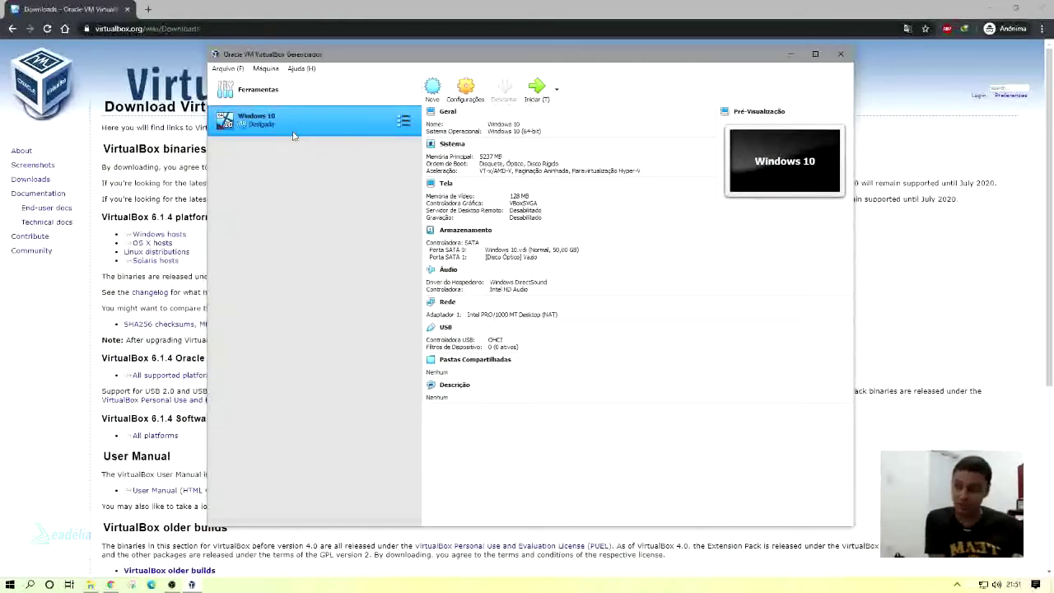
left_click(536, 100)
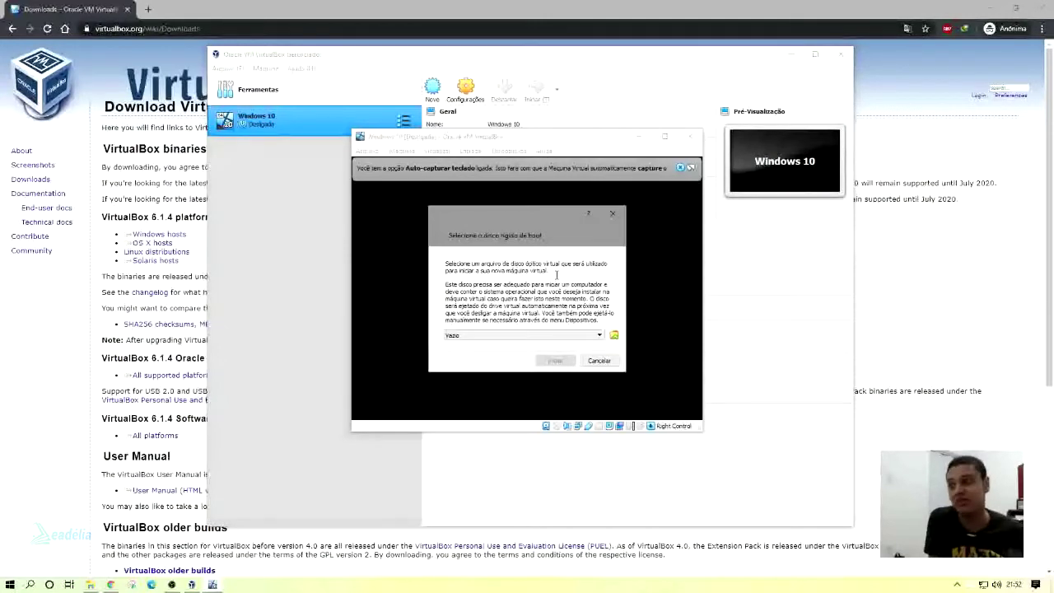
Add Windows 10.iso from D:\Imagens ISO as the boot disk, then bring Chrome back.
left_click(613, 335)
left_click(666, 385)
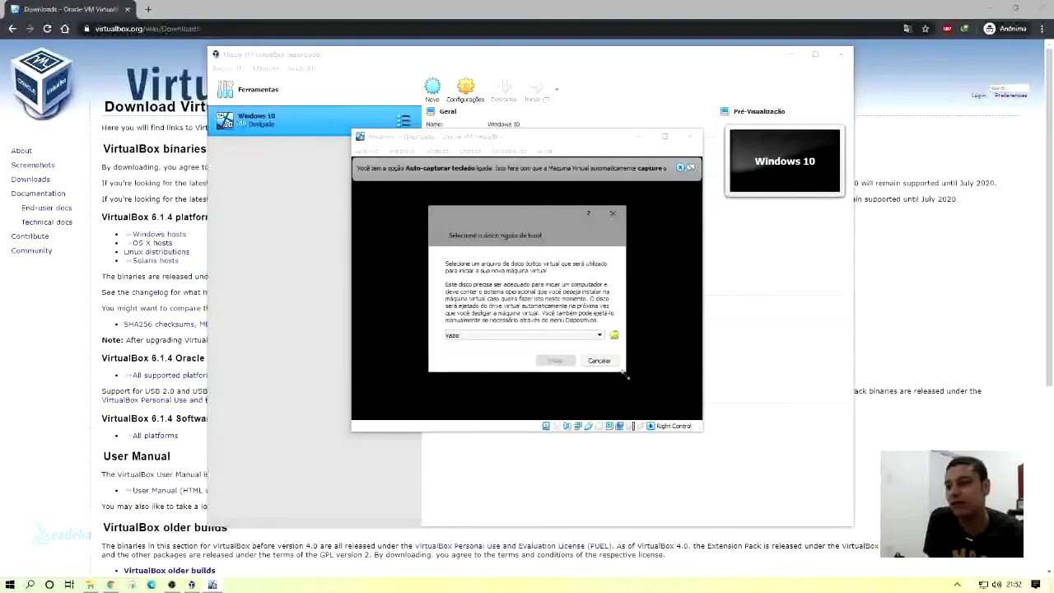
left_click(613, 335)
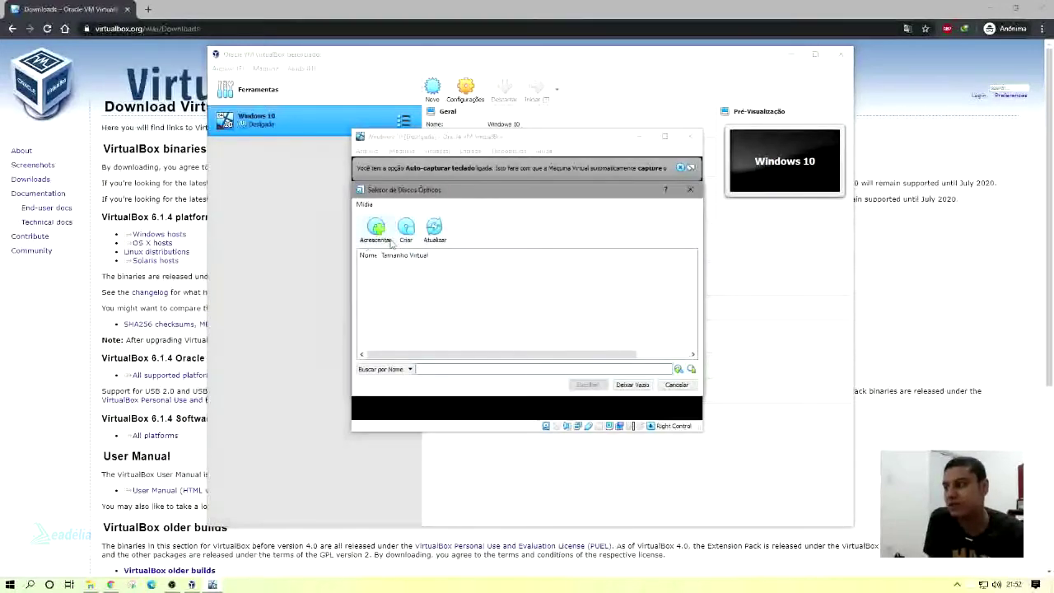
left_click(383, 239)
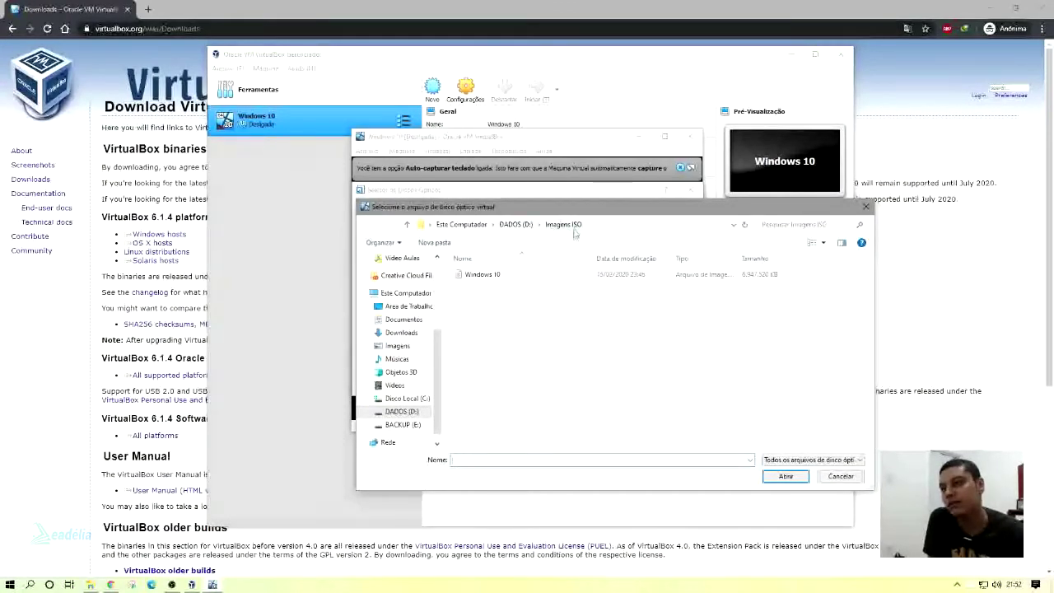
double_click(509, 282)
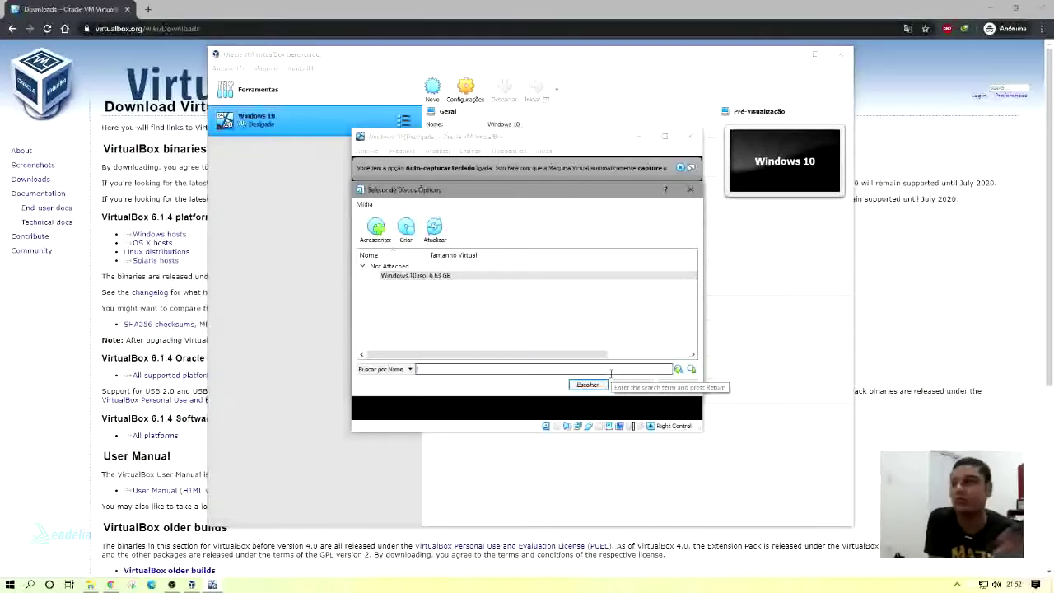
left_click(74, 9)
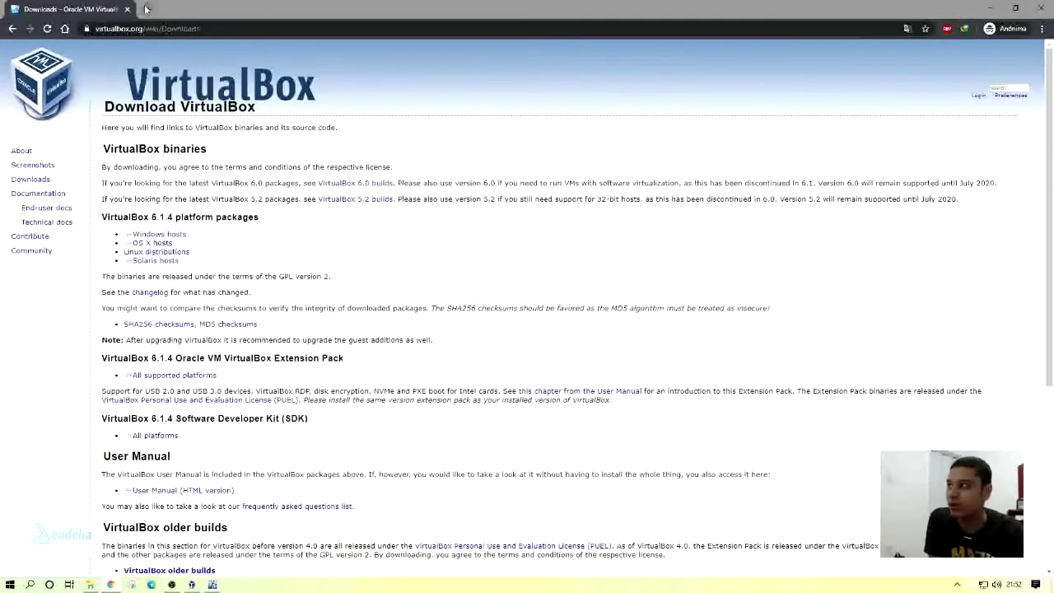
In a new incognito tab, search google.com.br for 'windows 10 download'.
left_click(145, 9)
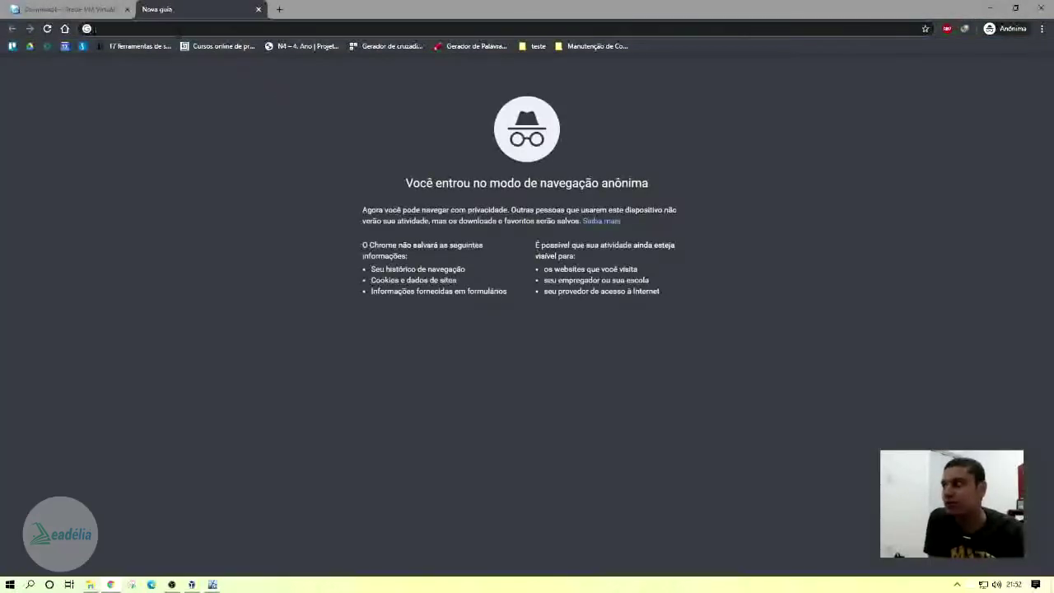
type("google.com.br")
key("Return")
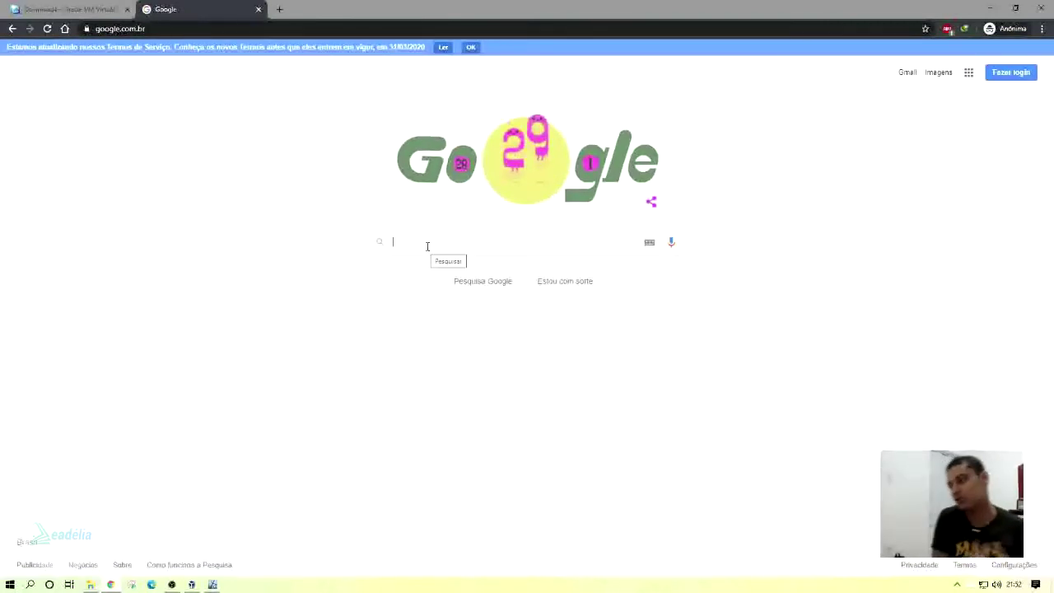
type("windows 10 ")
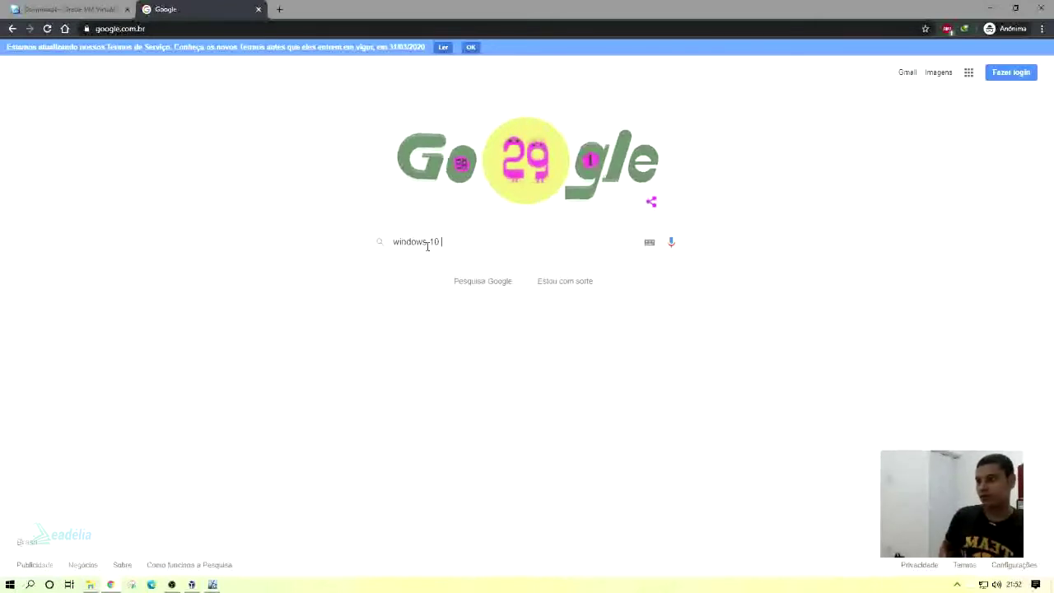
type("download")
key("Return")
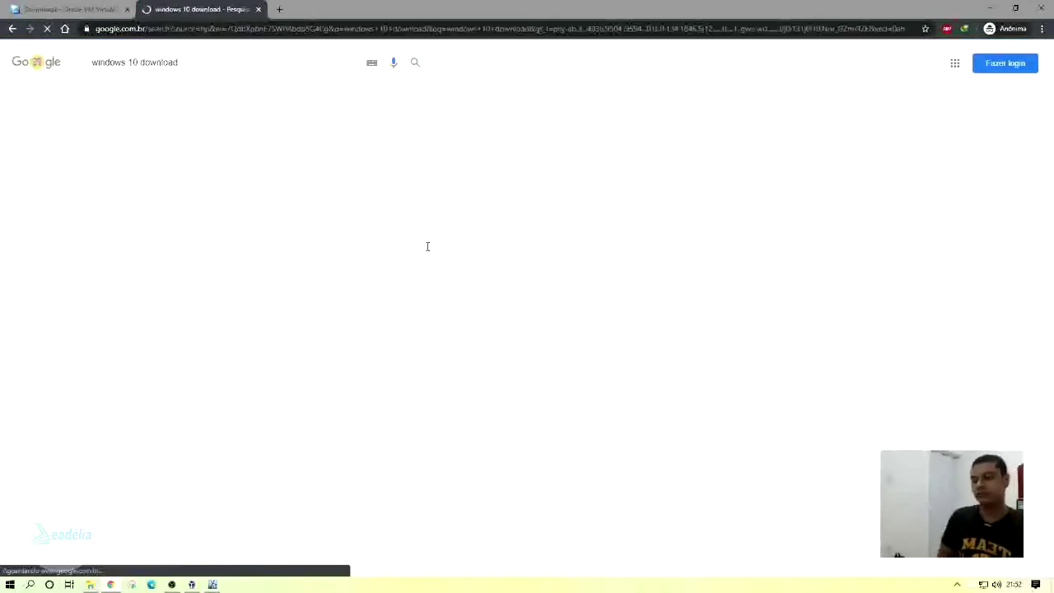
On Microsoft's Baixar o Windows 10 page, download MediaCreationTool.exe and launch it.
left_click(198, 169)
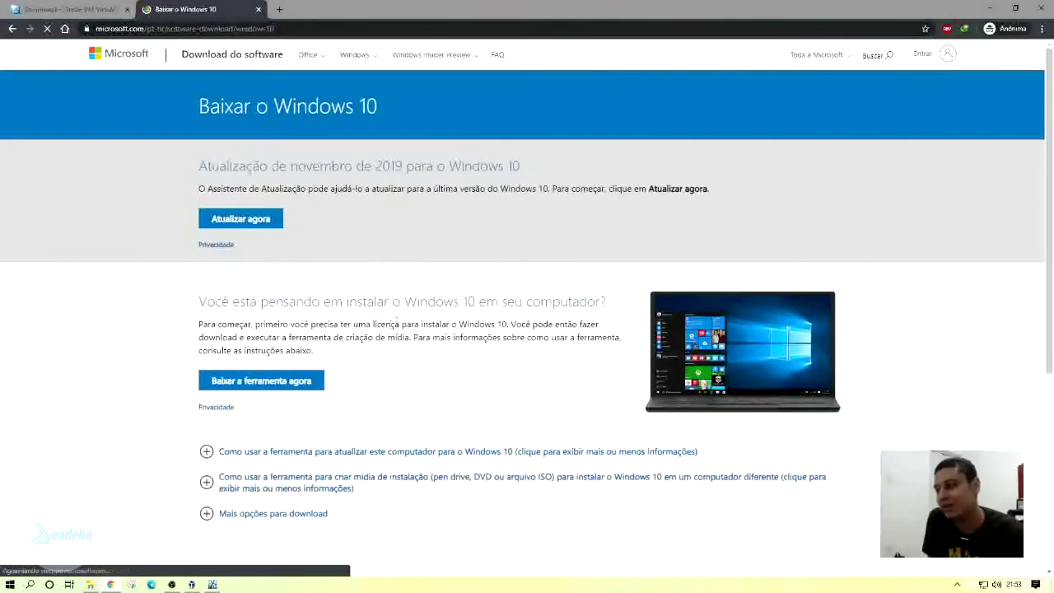
scroll(272, 305, "down", 2)
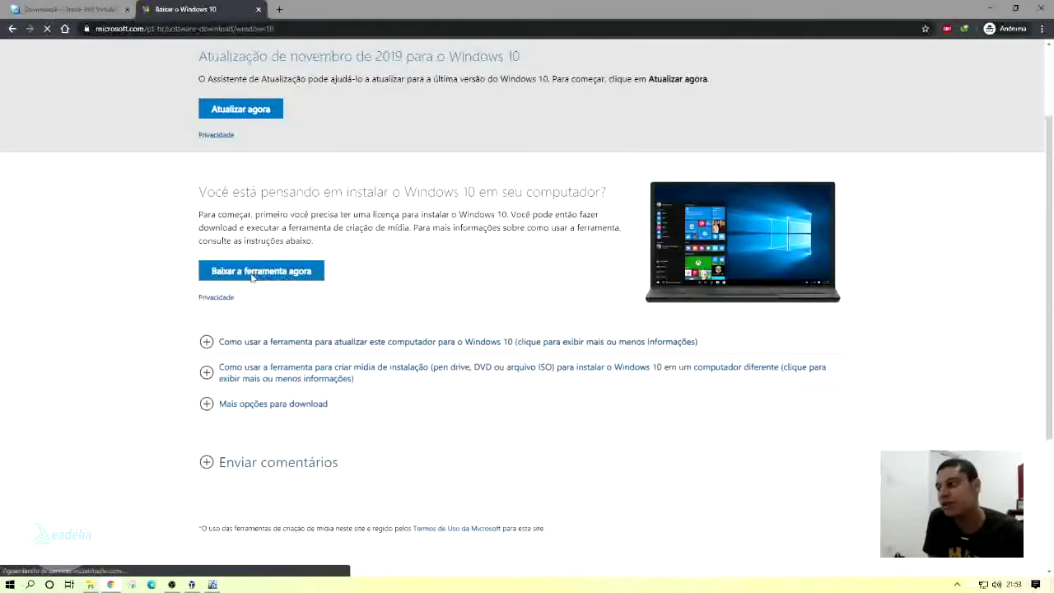
left_click(271, 280)
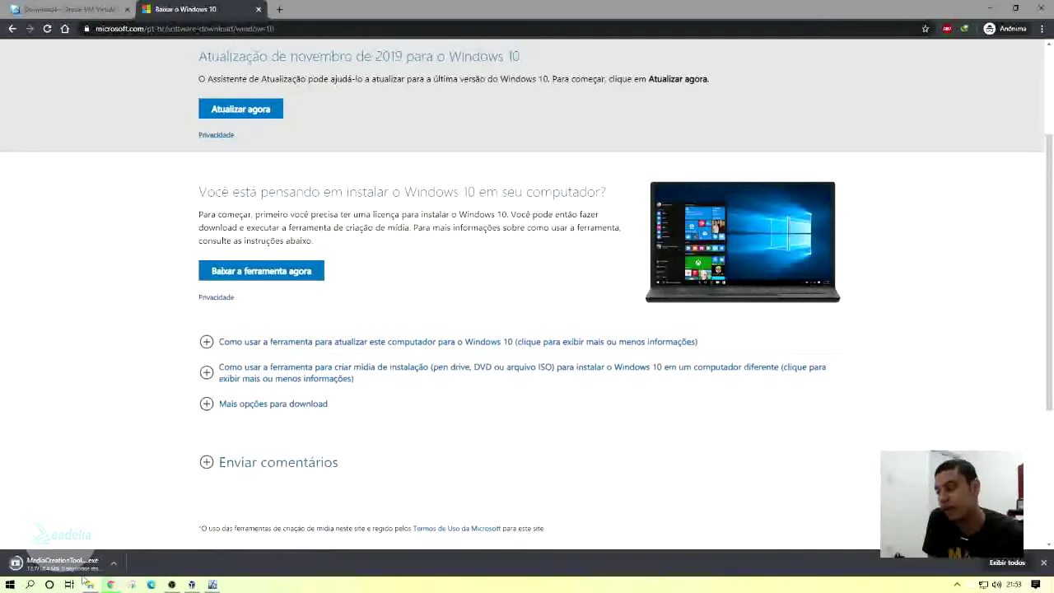
left_click(84, 570)
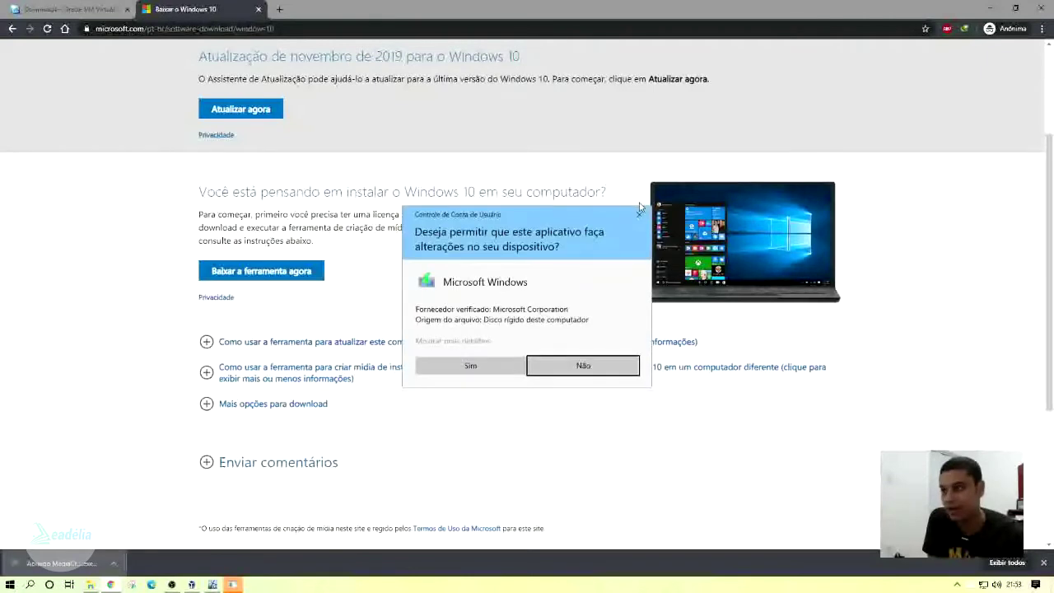
Answer Sim on the User Account Control prompt so the Media Creation Tool can run.
left_click(488, 366)
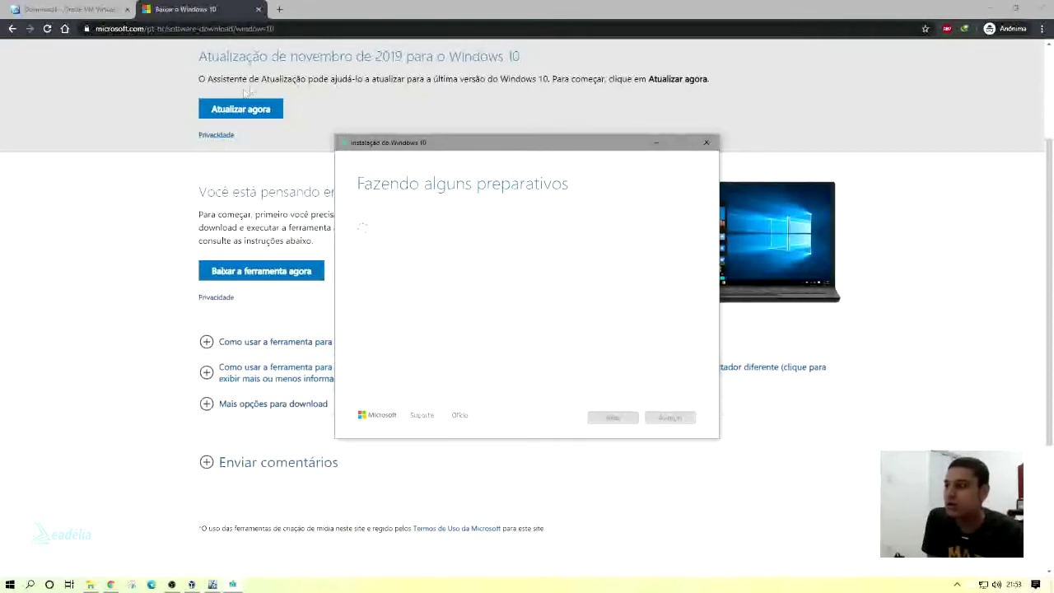
Choose Windows 10.iso as the VM's boot disc in the optical disk selector.
left_click(208, 583)
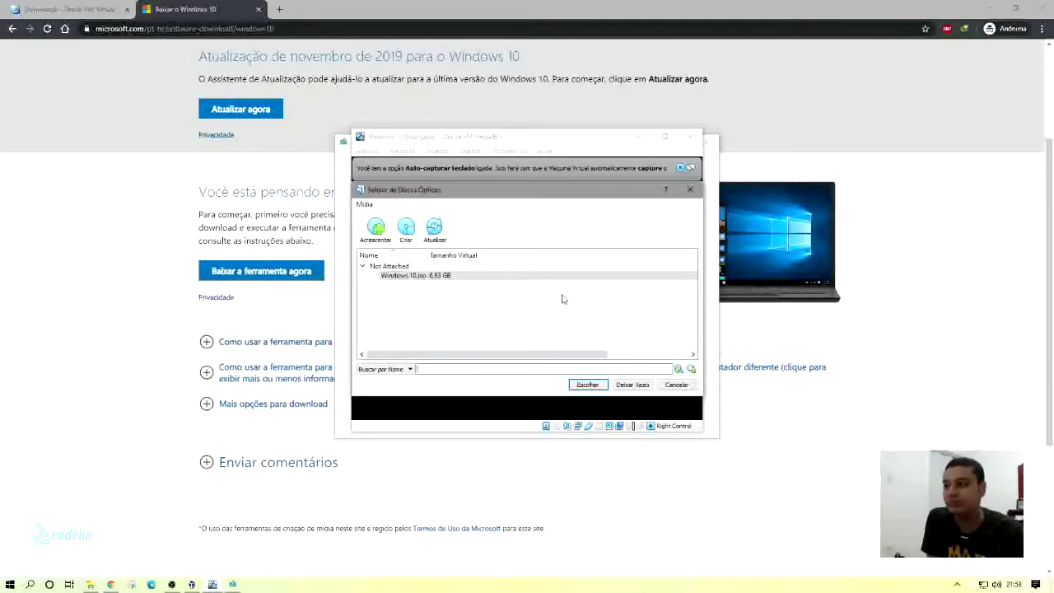
left_click(421, 278)
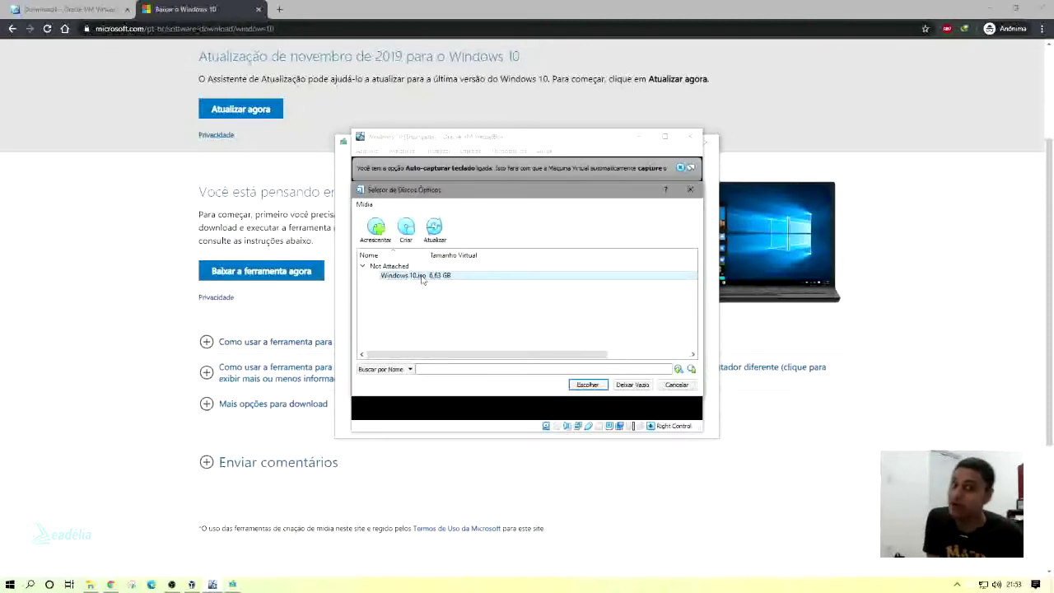
left_click(585, 384)
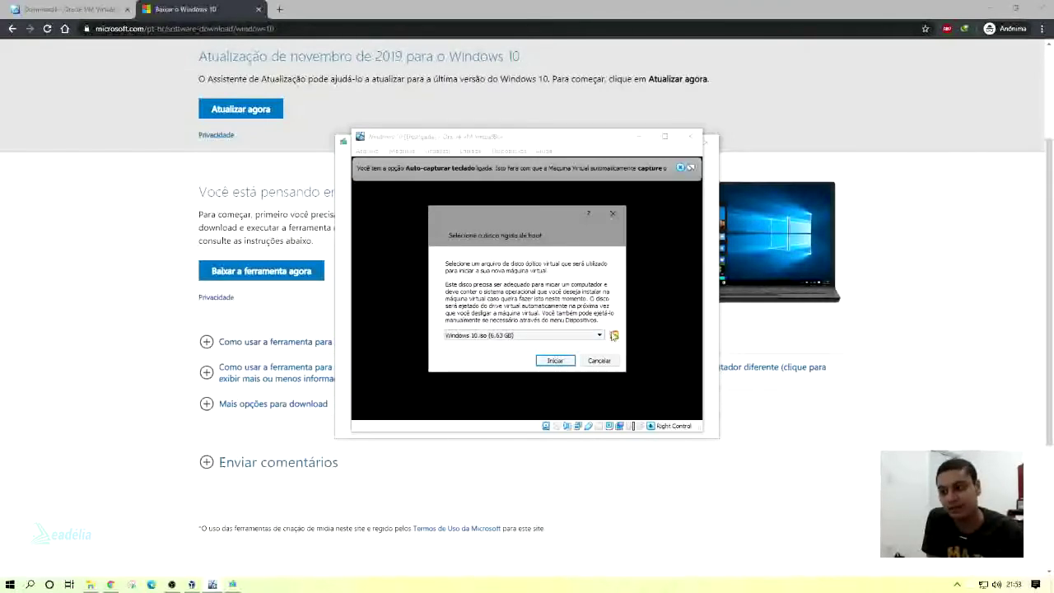
left_click(613, 335)
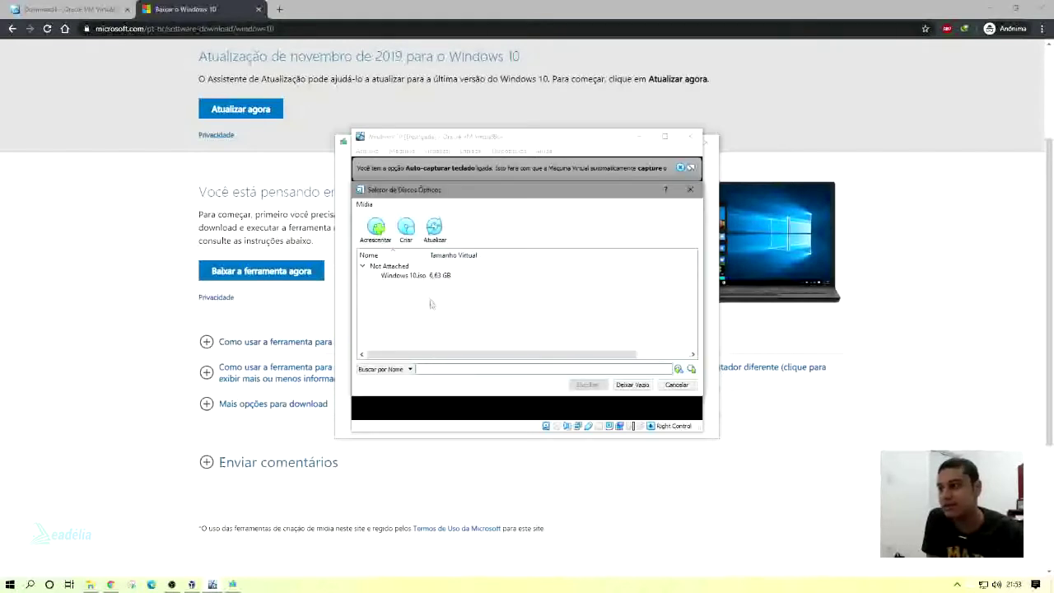
left_click(415, 276)
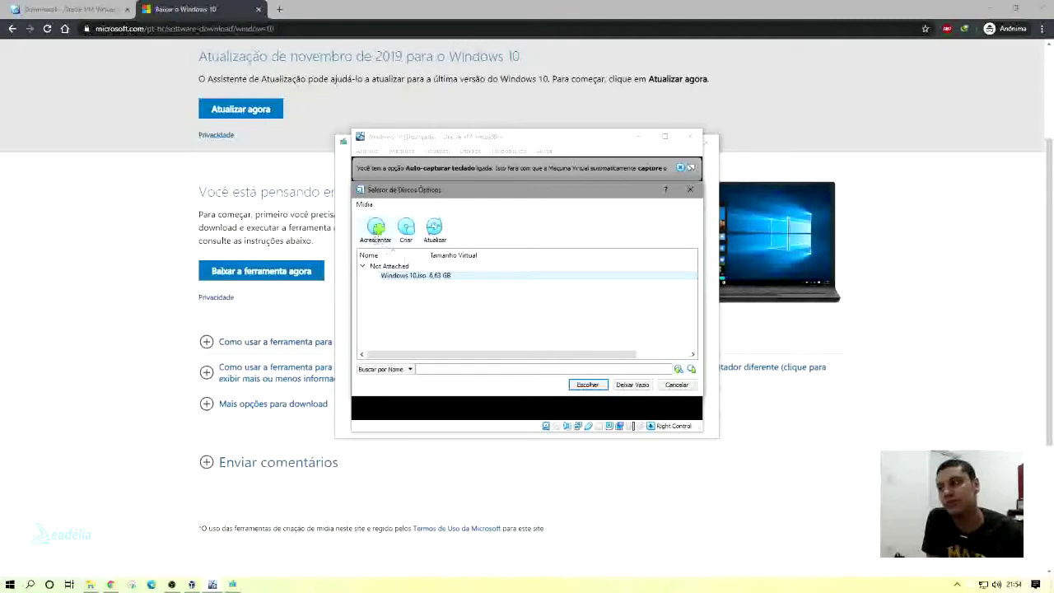
double_click(416, 276)
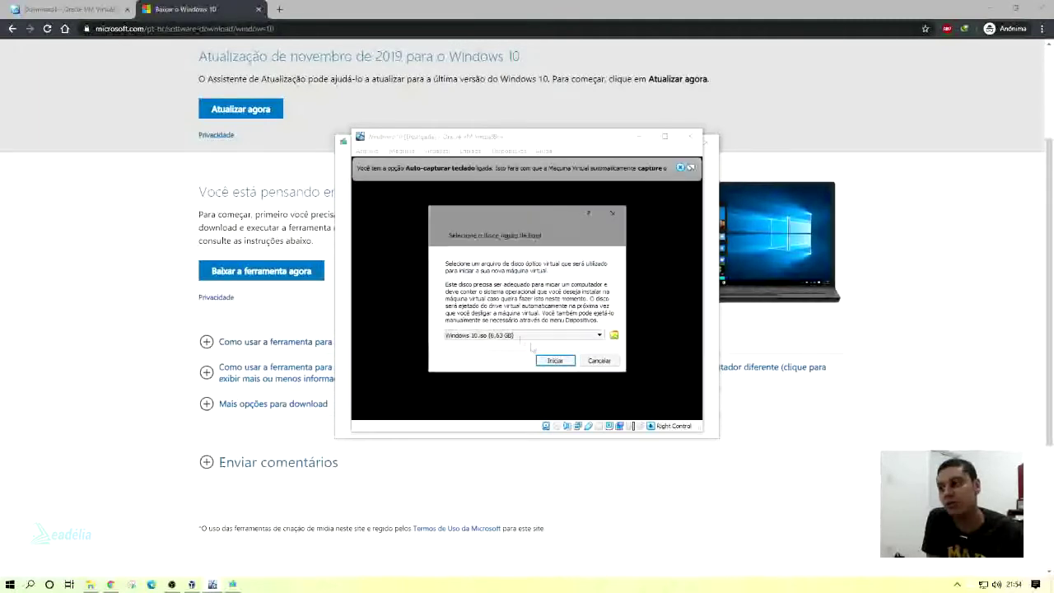
Start the VM from Windows 10.iso and quit the Media Creation Tool, confirming Sim.
left_click(555, 360)
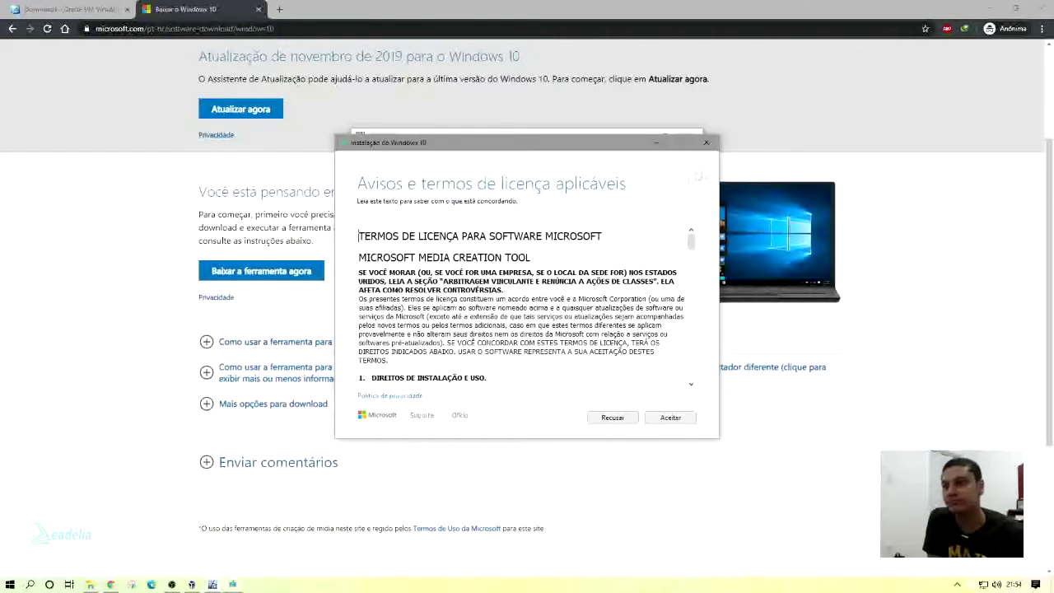
left_click(612, 418)
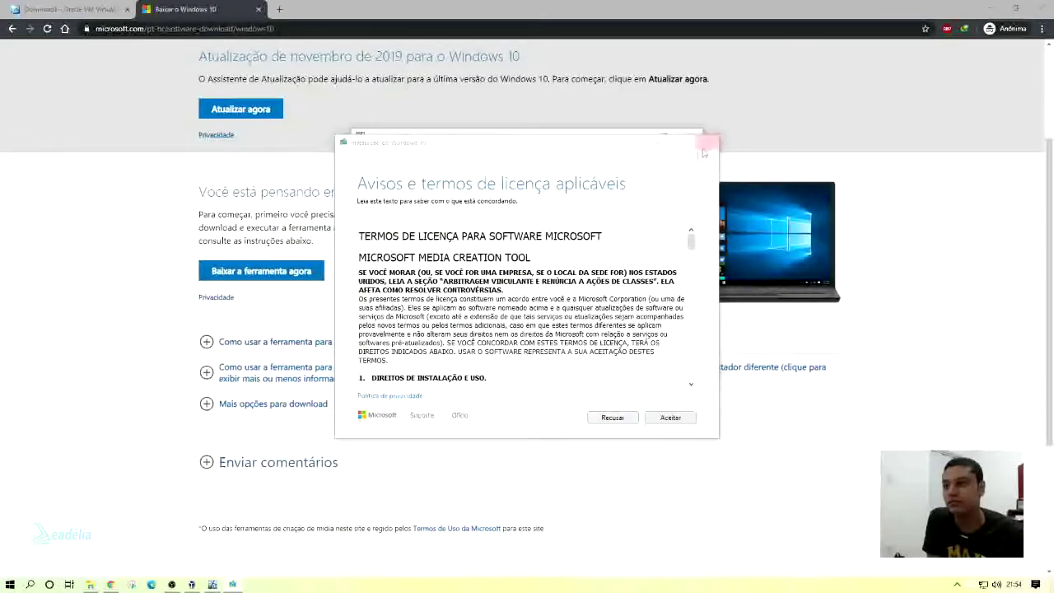
left_click(533, 333)
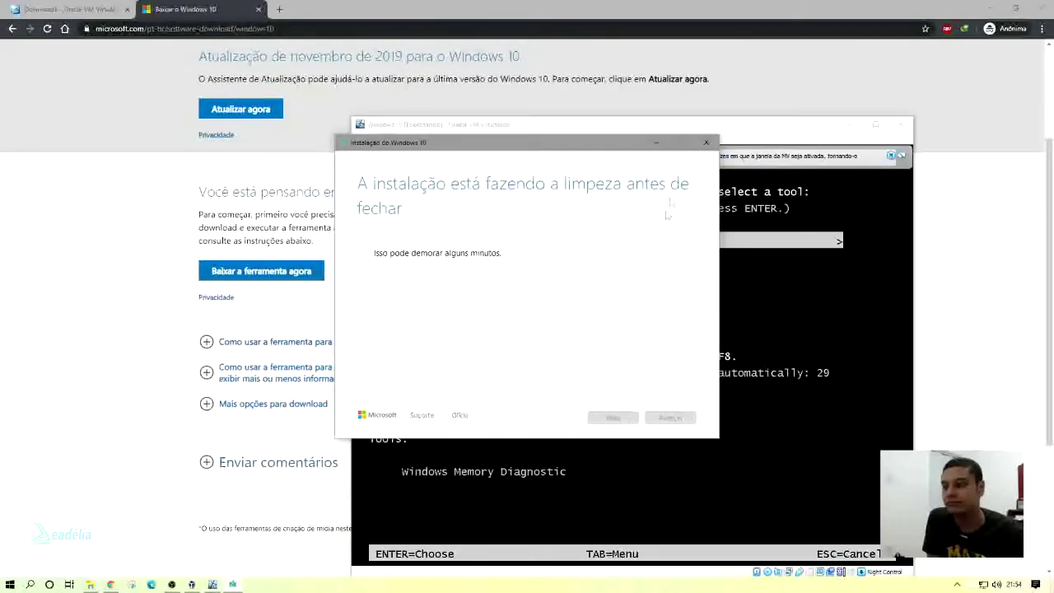
Boot Windows 10 Setup (64-bit) from the boot manager and dismiss the keyboard auto-capture notice.
left_click(610, 371)
key("Up")
key("Down")
key("Up")
key("Down")
key("Up")
key("Down")
key("Up")
key("Down")
key("Up")
key("Down")
key("Up")
key("Down")
key("Up")
key("Down")
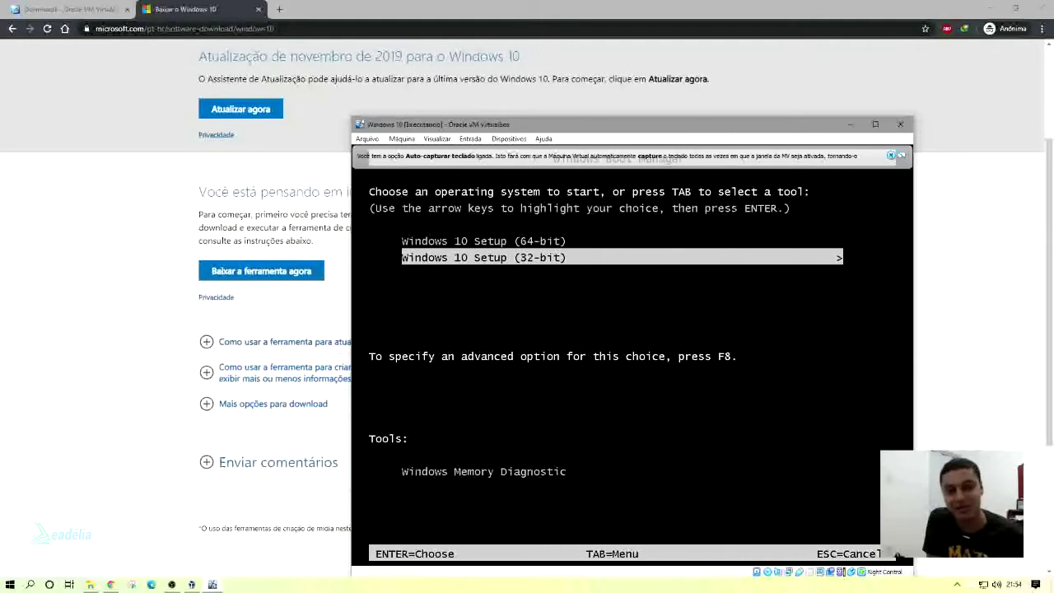
key("Up")
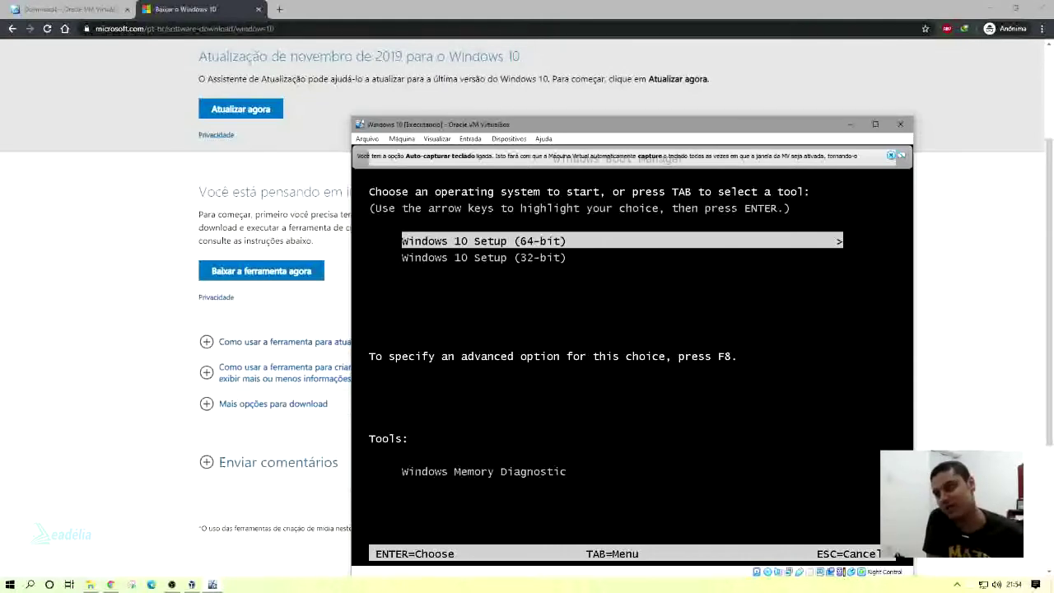
key("Return")
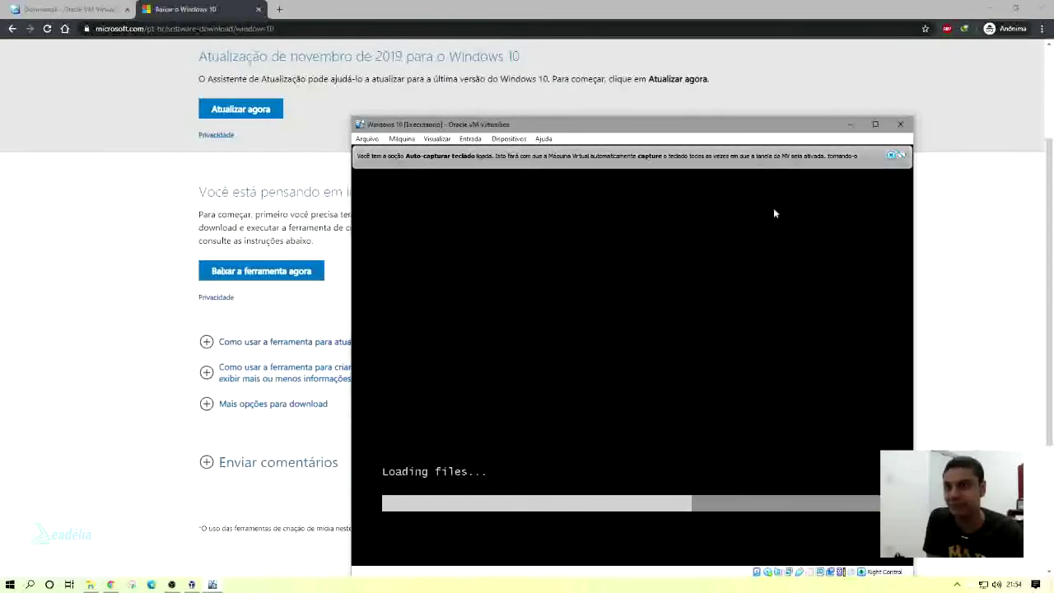
left_click(890, 155)
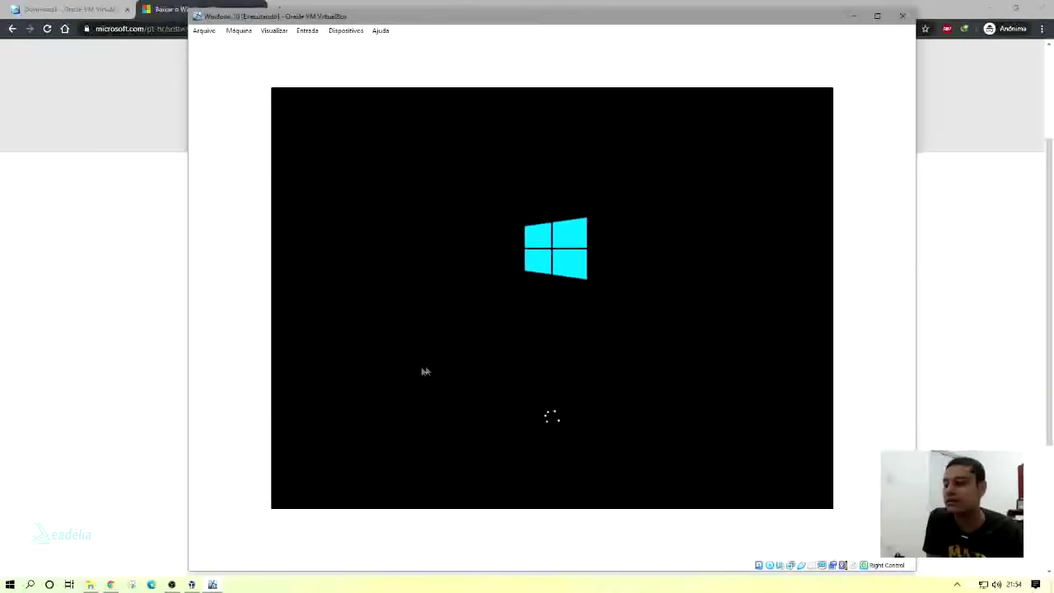
Restore and reposition the VirtualBox Manager, then minimize it to reveal the Windows Setup language page.
left_click(212, 584)
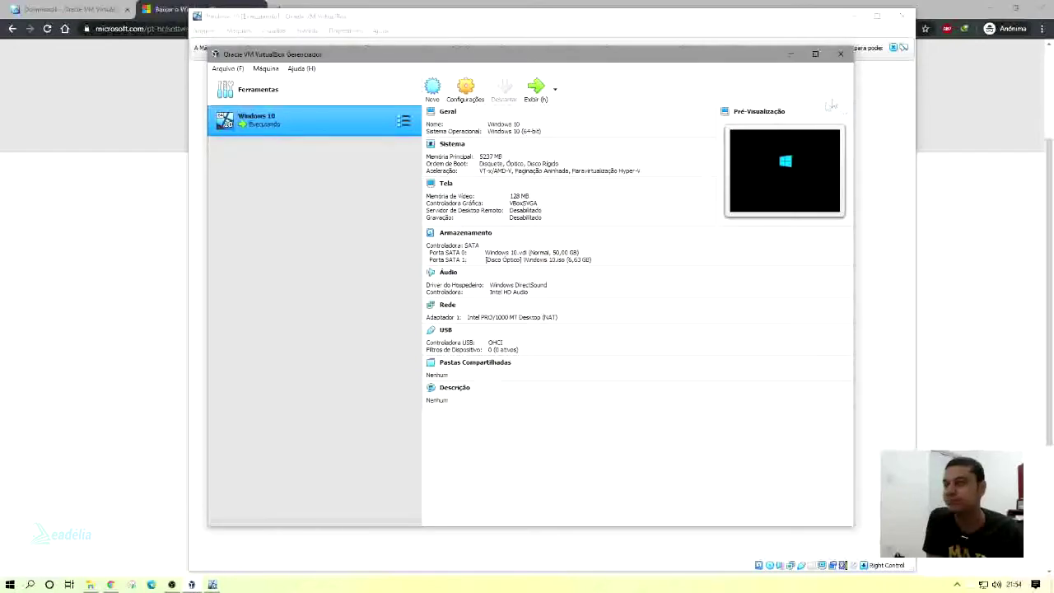
left_click(792, 55)
left_click(212, 584)
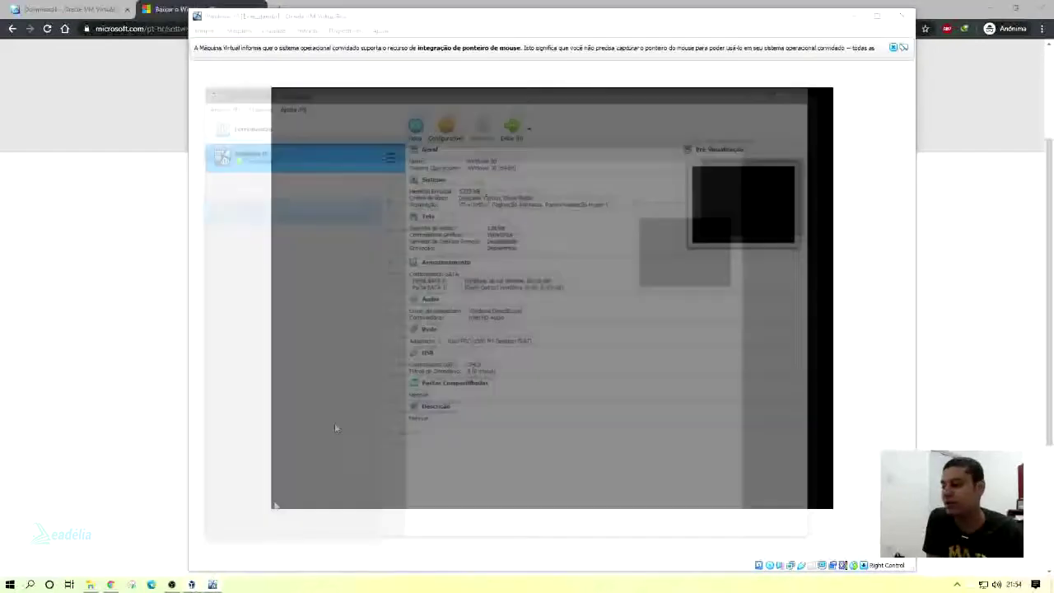
left_click_drag(424, 47, 641, 76)
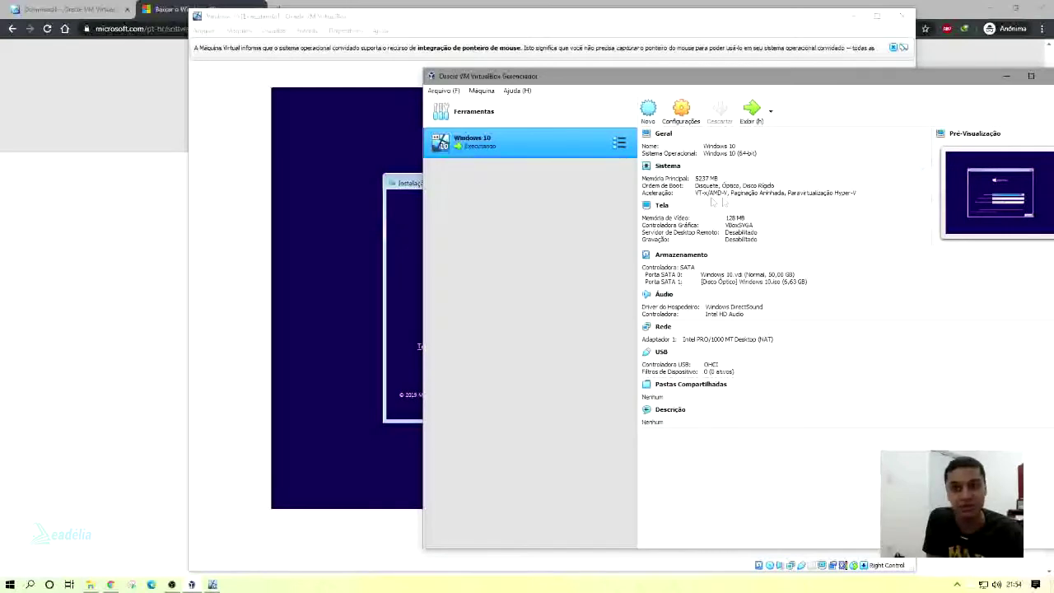
left_click_drag(900, 82, 566, 91)
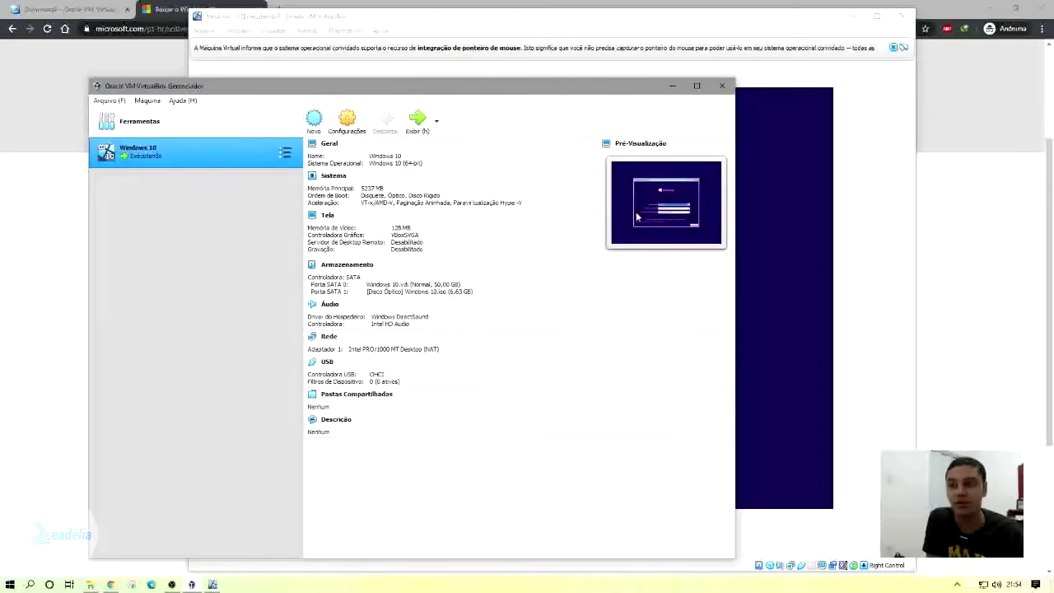
left_click(672, 86)
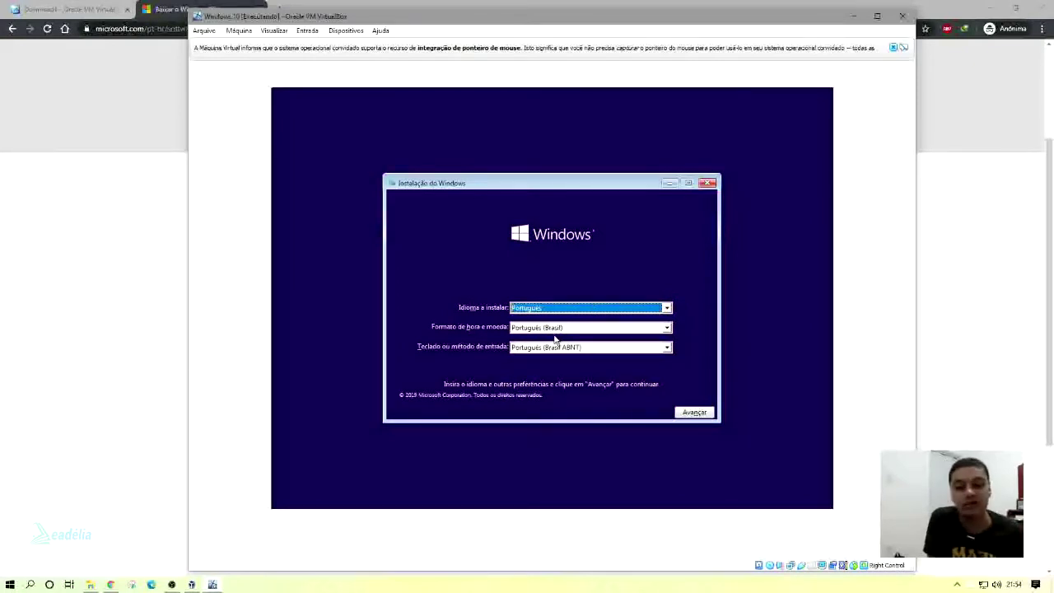
Keep Português (Brasil ABNT) as the keyboard layout, continue with Avançar, then choose Instalar agora.
left_click(590, 349)
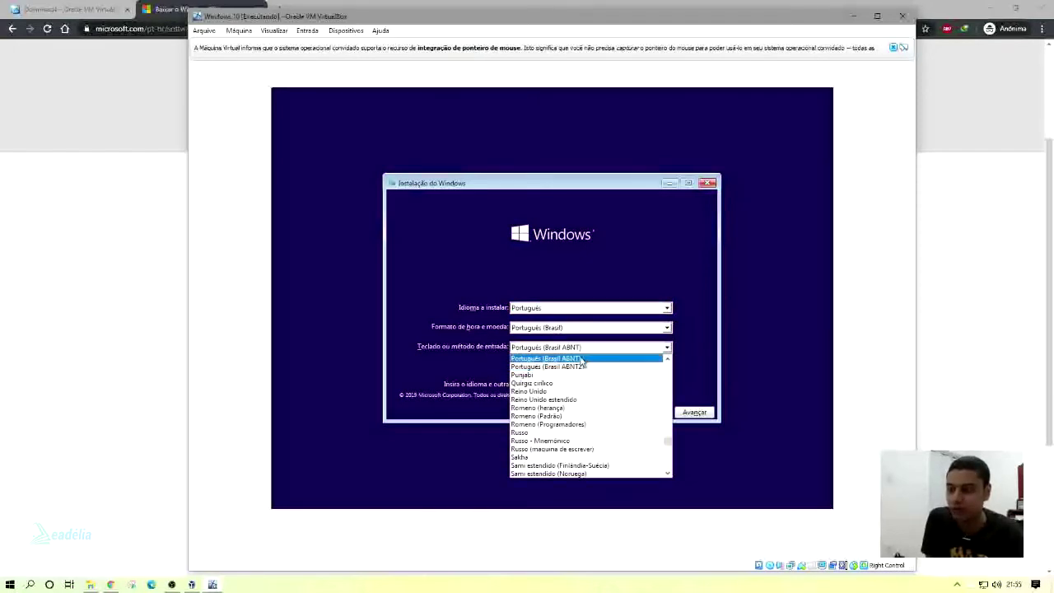
left_click(581, 360)
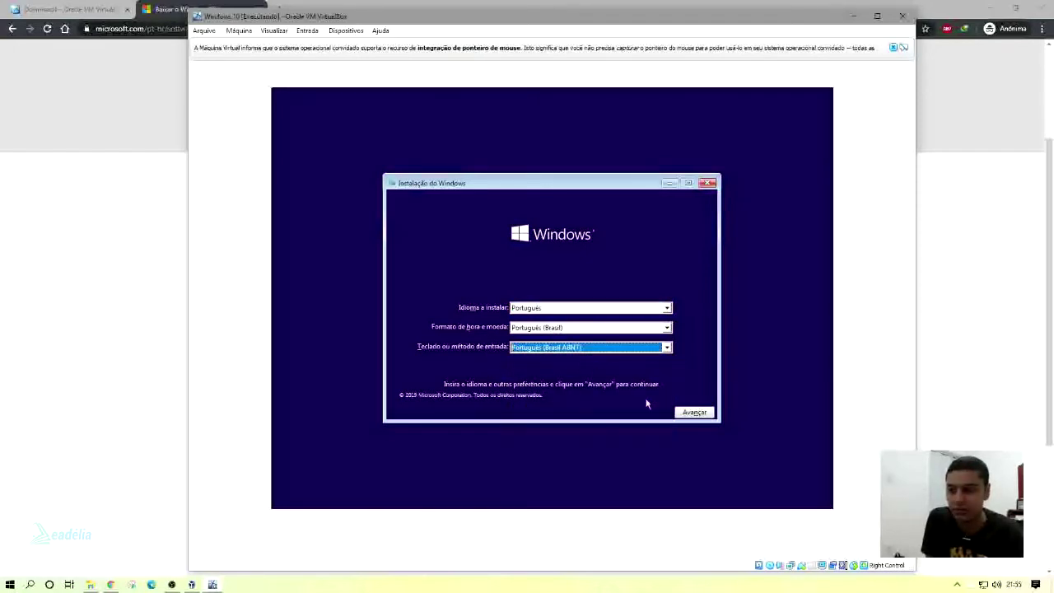
left_click(694, 414)
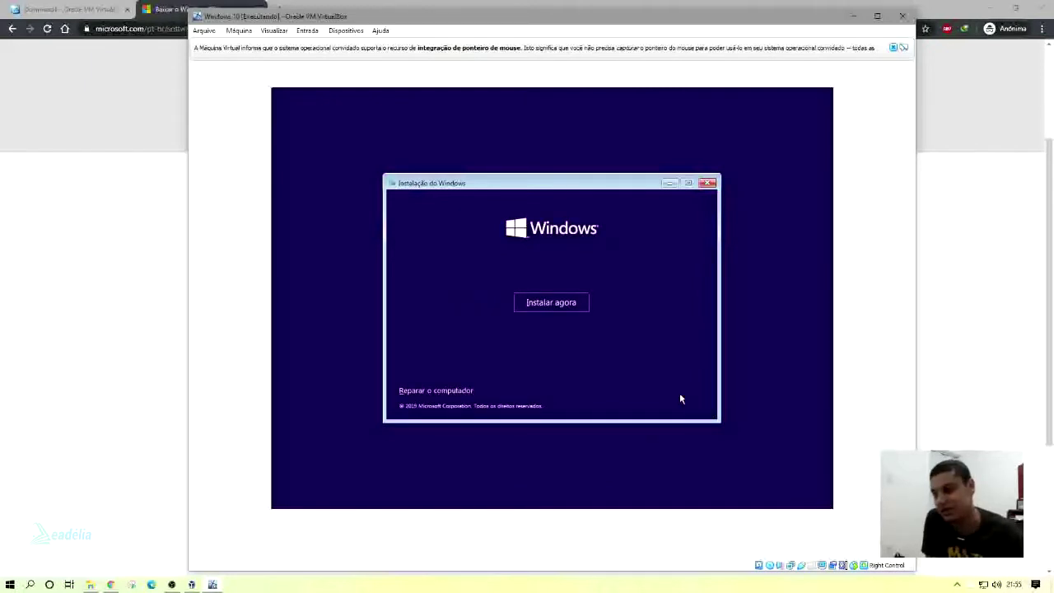
left_click(553, 307)
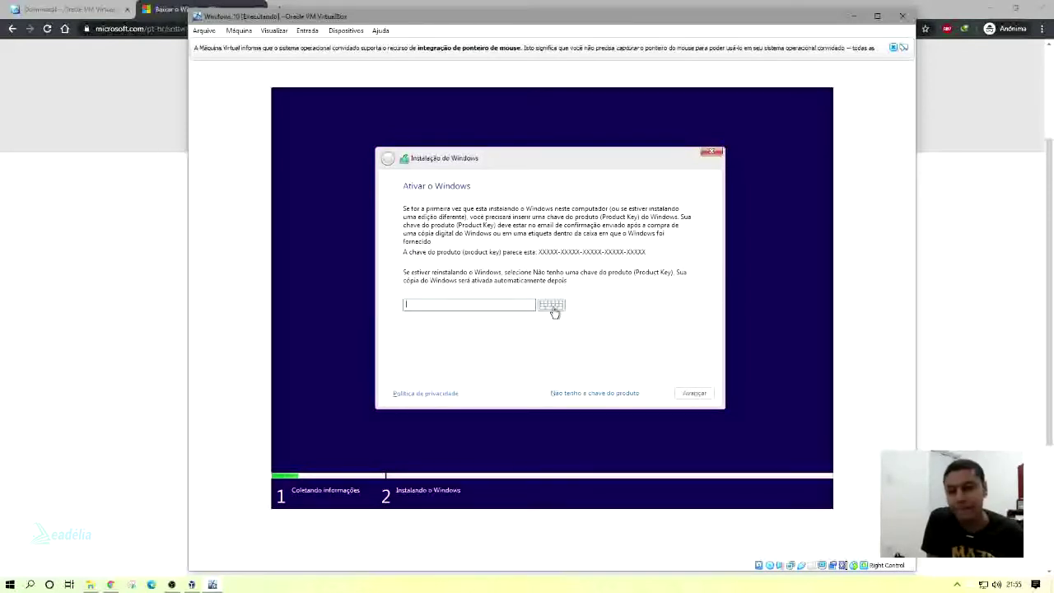
Skip the product key, select Windows 10 Pro, accept the licence, and choose Personalizada installation.
left_click(593, 394)
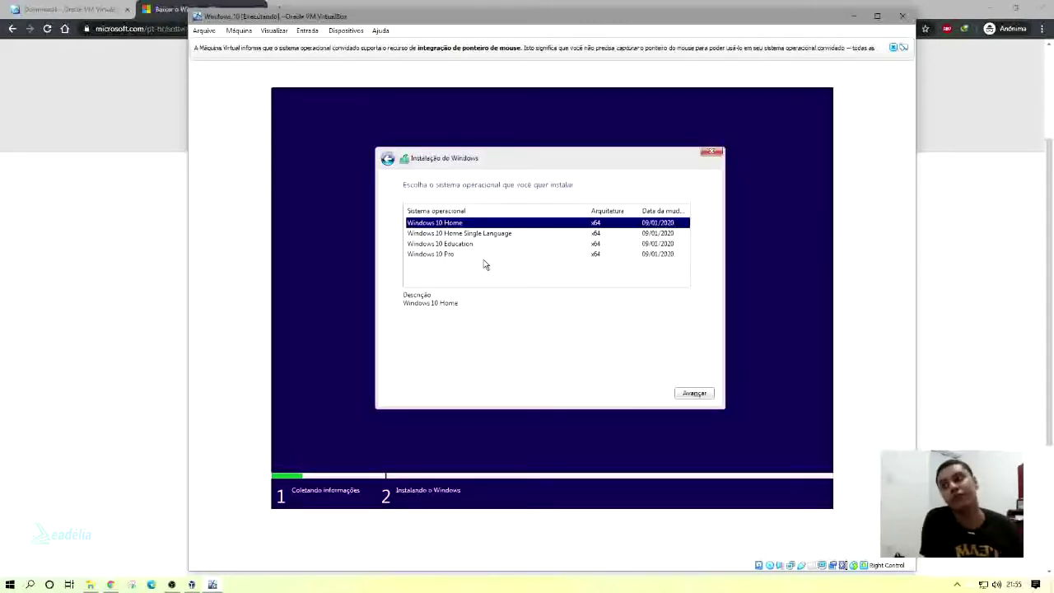
left_click(482, 254)
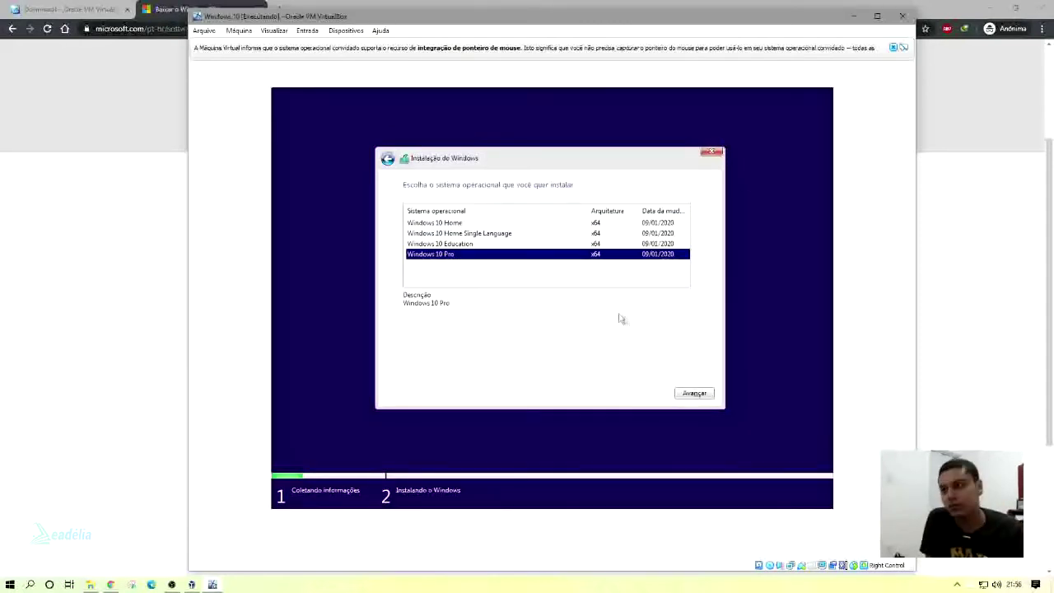
left_click(698, 393)
left_click(467, 367)
left_click(696, 394)
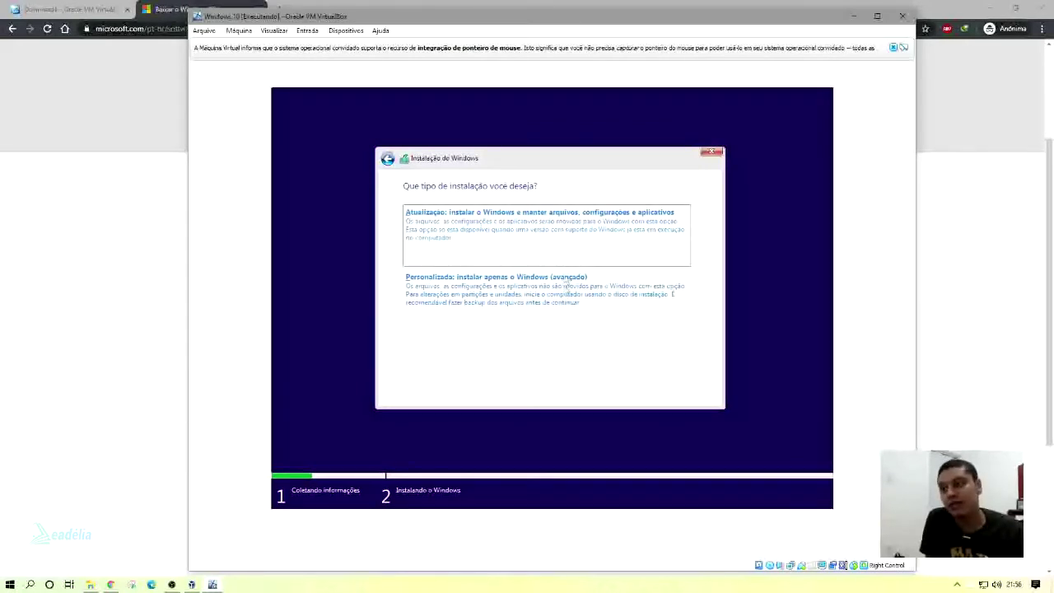
left_click(564, 304)
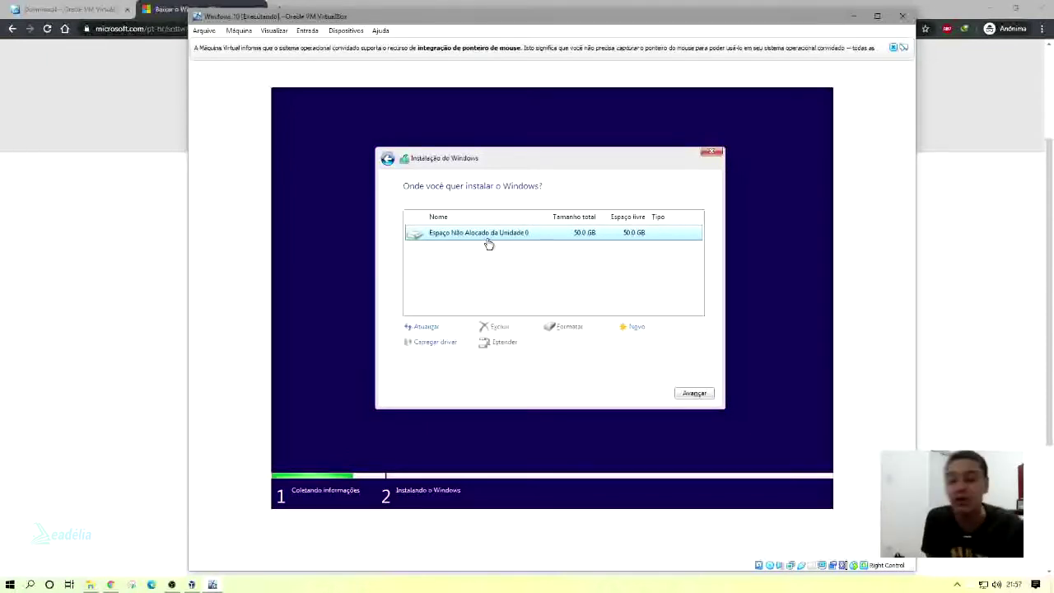
Create a 2500 MB partition on the unallocated space, accepting the extra system partitions.
left_click(633, 327)
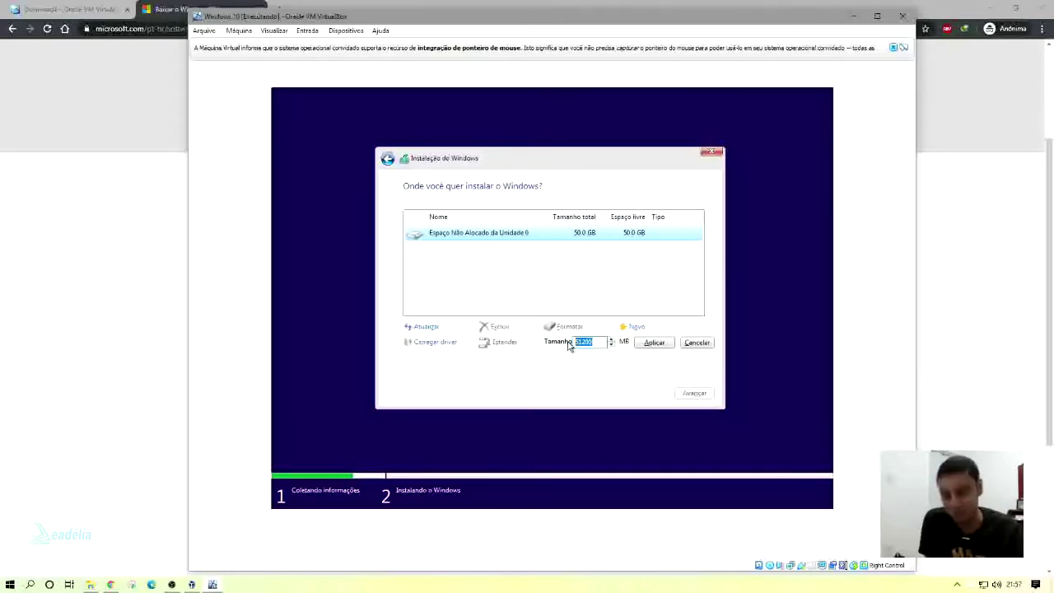
key("BackSpace")
type("2500")
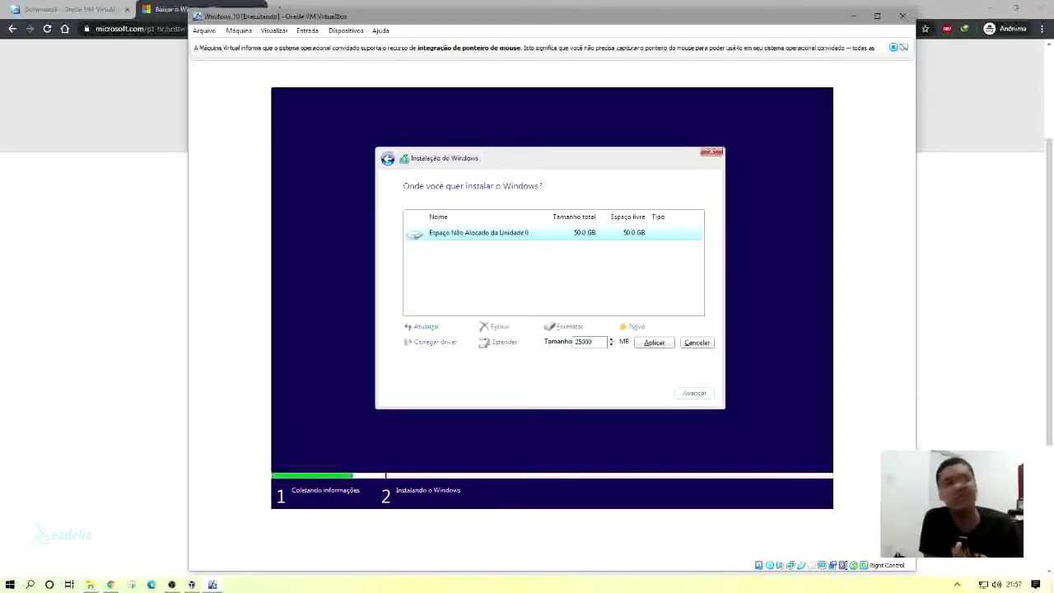
left_click(650, 342)
left_click(625, 343)
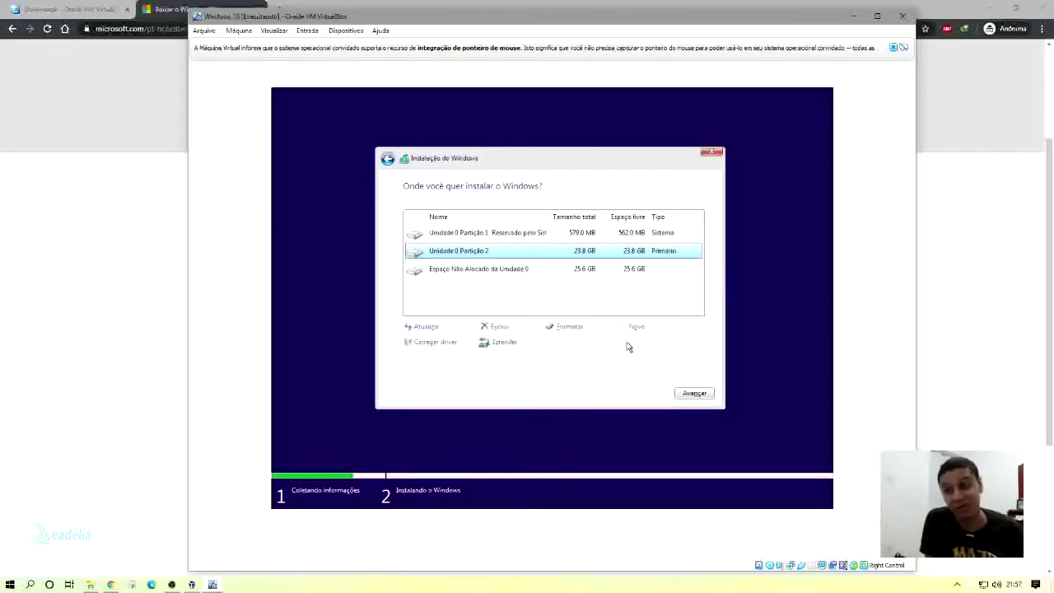
Turn the remaining 25199 MB into a partition and install Windows on Unidade 0 Partição 2.
left_click(576, 272)
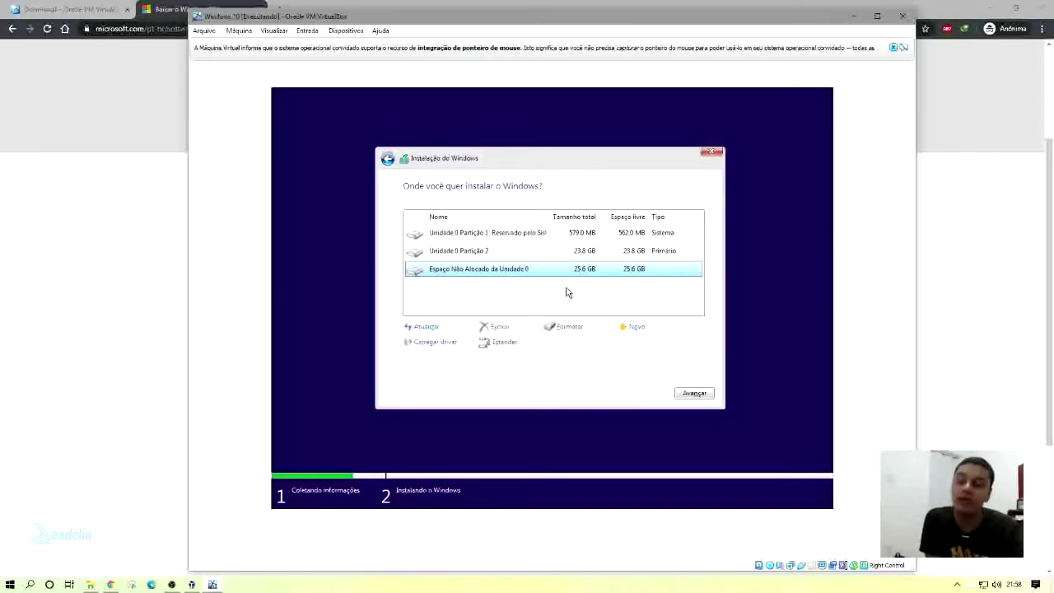
left_click(560, 257)
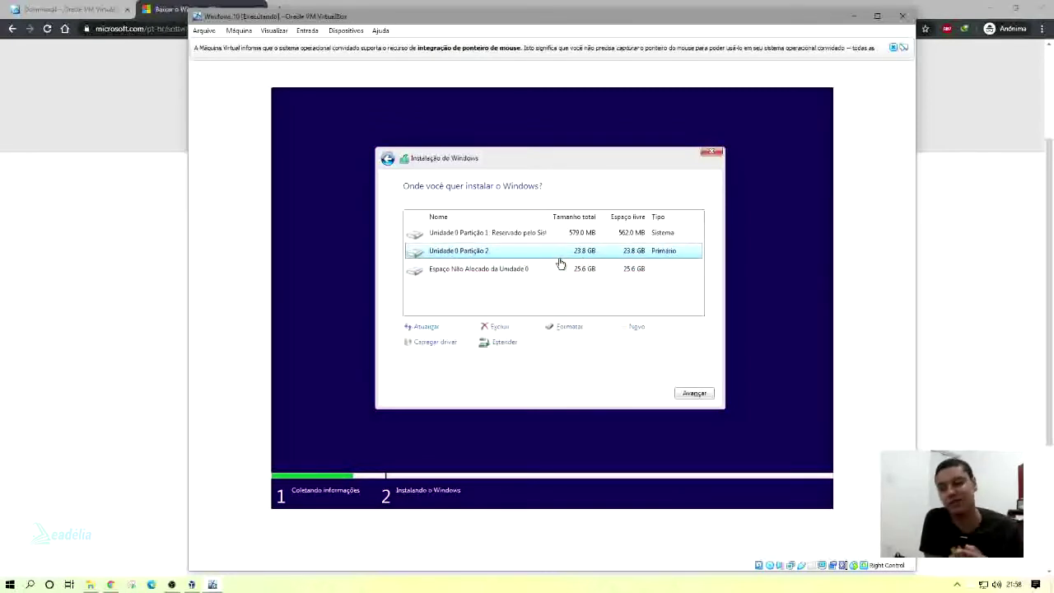
left_click(626, 272)
left_click(635, 326)
left_click(644, 342)
left_click(507, 250)
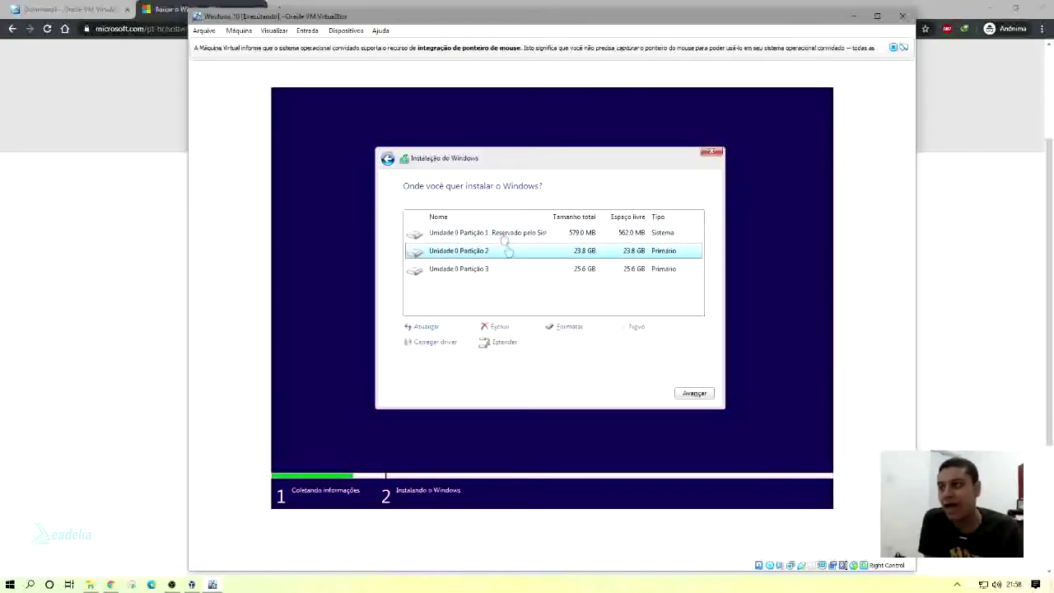
left_click(510, 235)
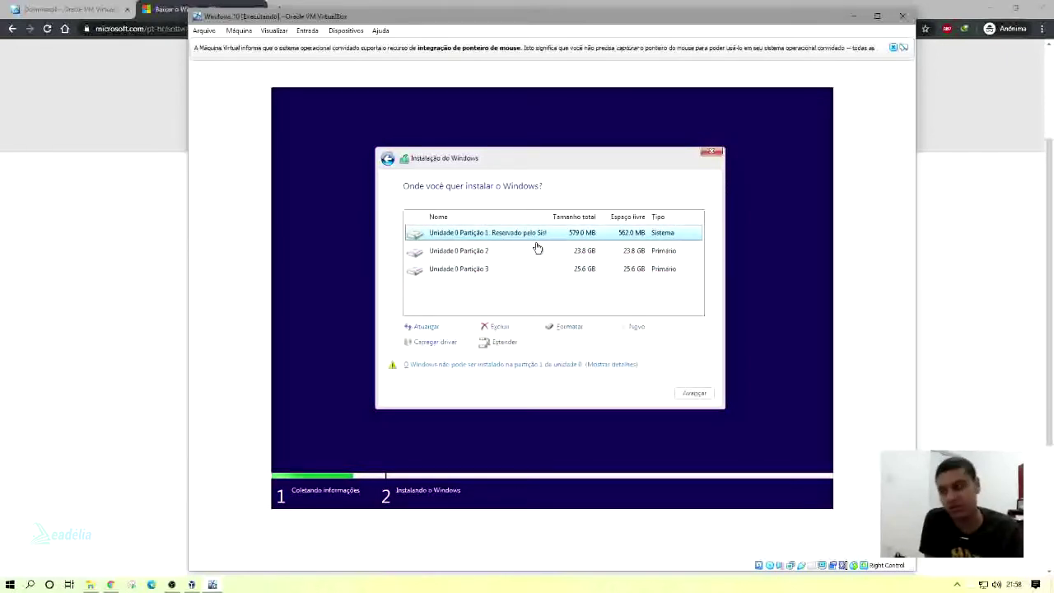
left_click(537, 249)
left_click(694, 393)
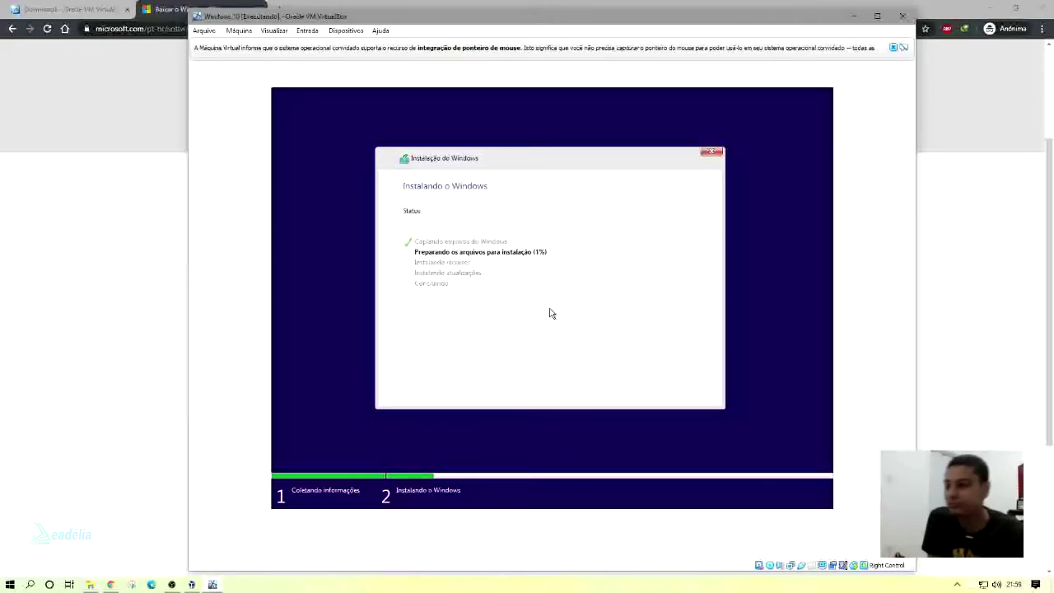
left_click(172, 584)
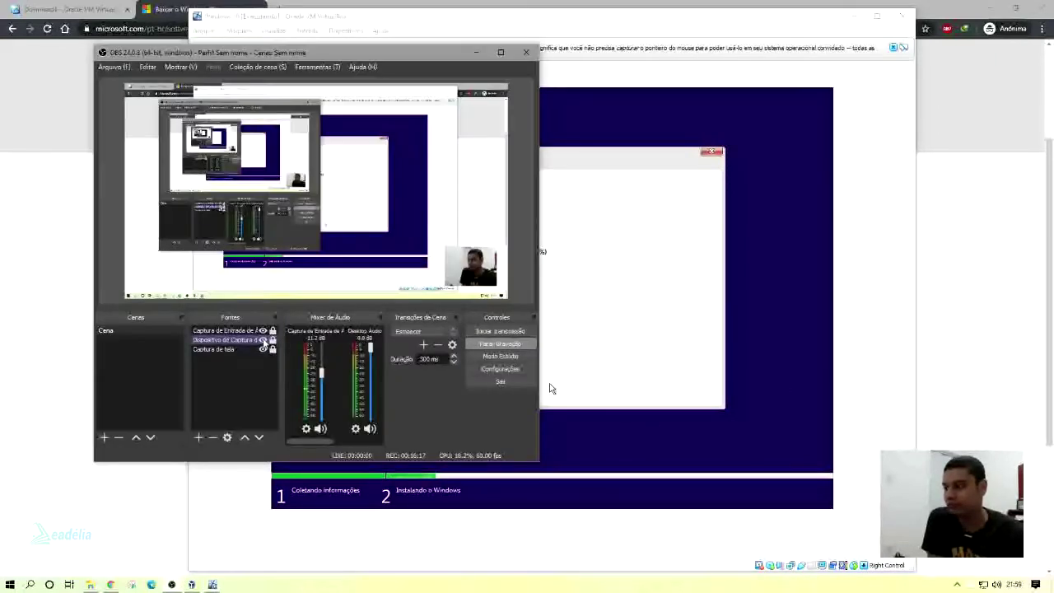
left_click(550, 388)
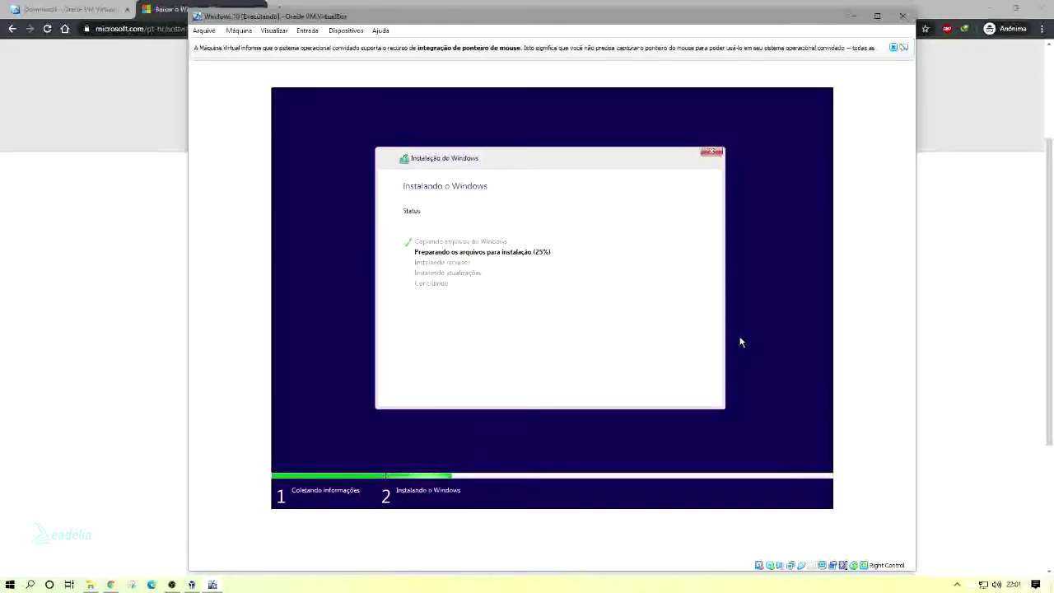
Wait for Windows to finish installing its files, then restart the VM with Reiniciar agora.
key("alt+Tab")
left_click(263, 330)
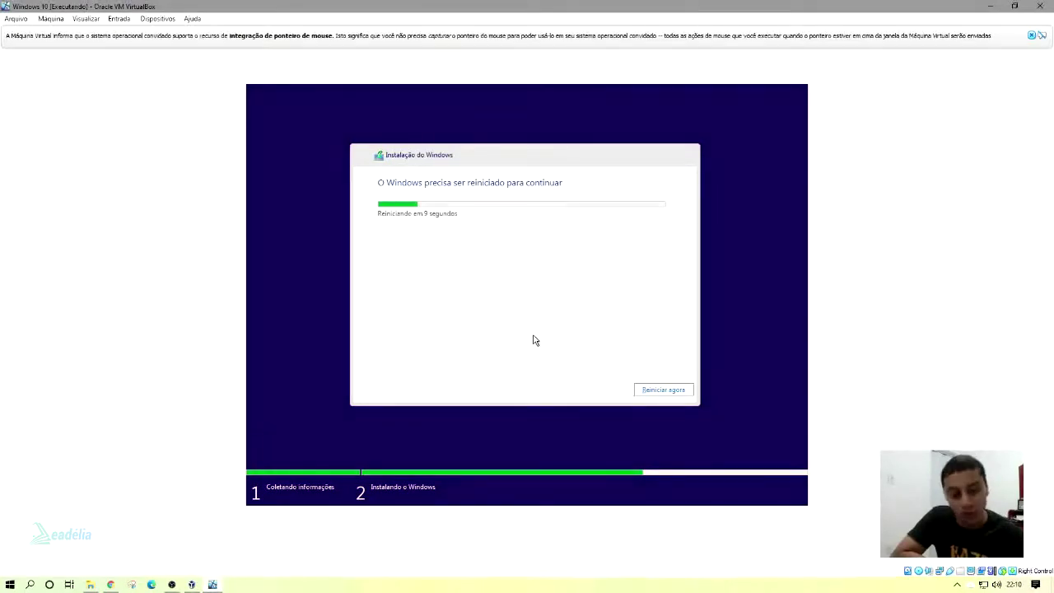
left_click(660, 392)
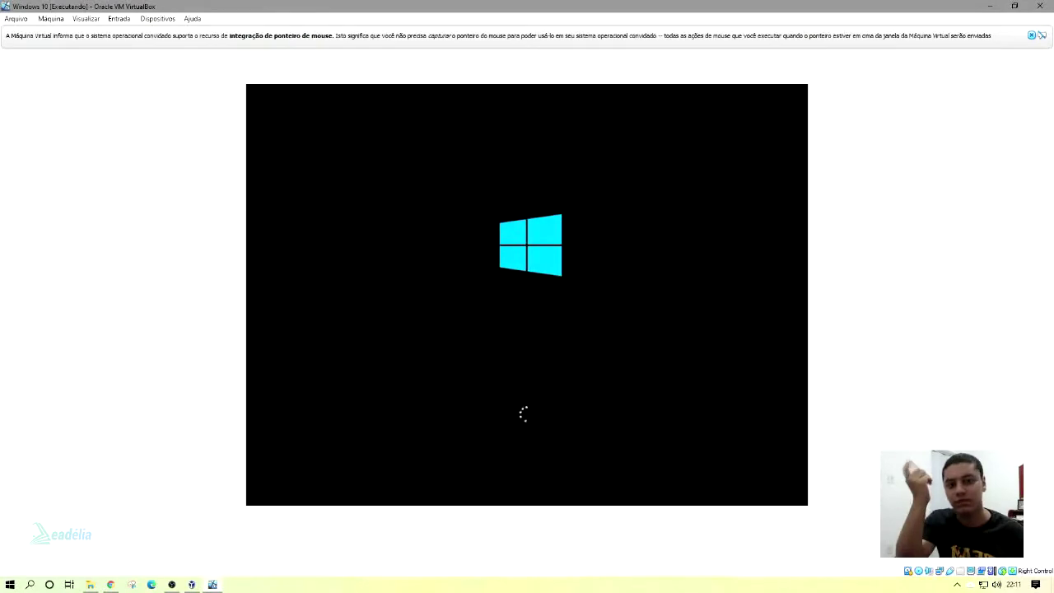
Bring the VM window up from the taskbar and wait for the region page proposing Brasil.
left_click(171, 584)
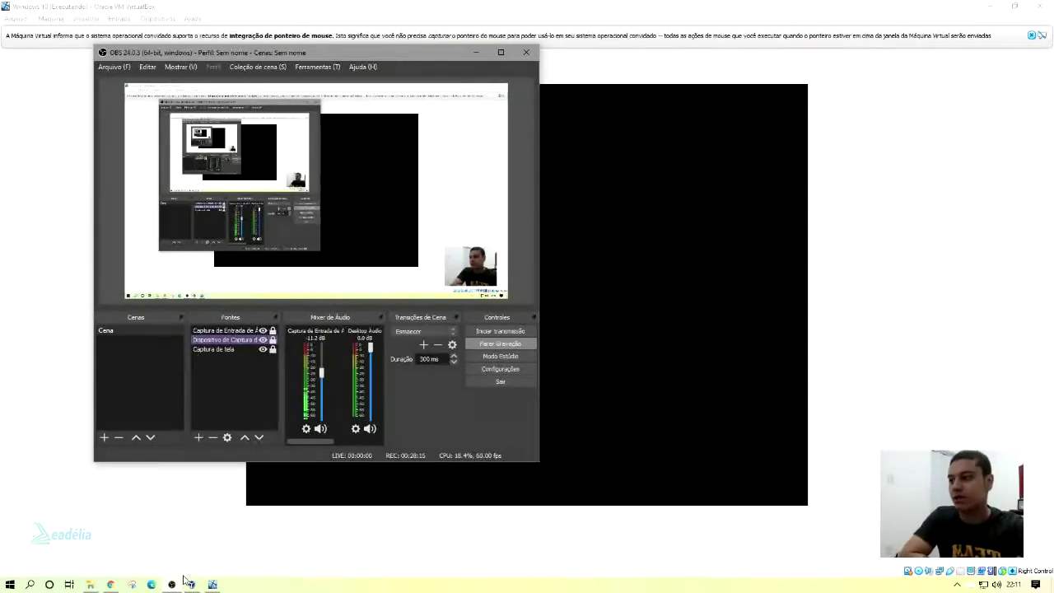
left_click(182, 581)
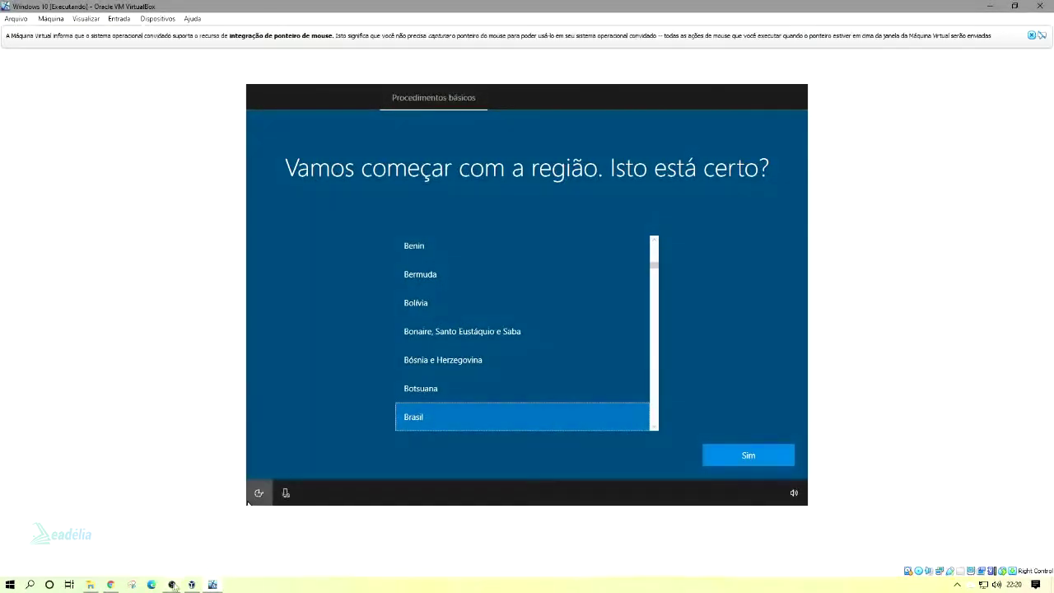
Move the recorder window out of the way and answer Sim to keep Brasil as the region.
key("alt+Tab")
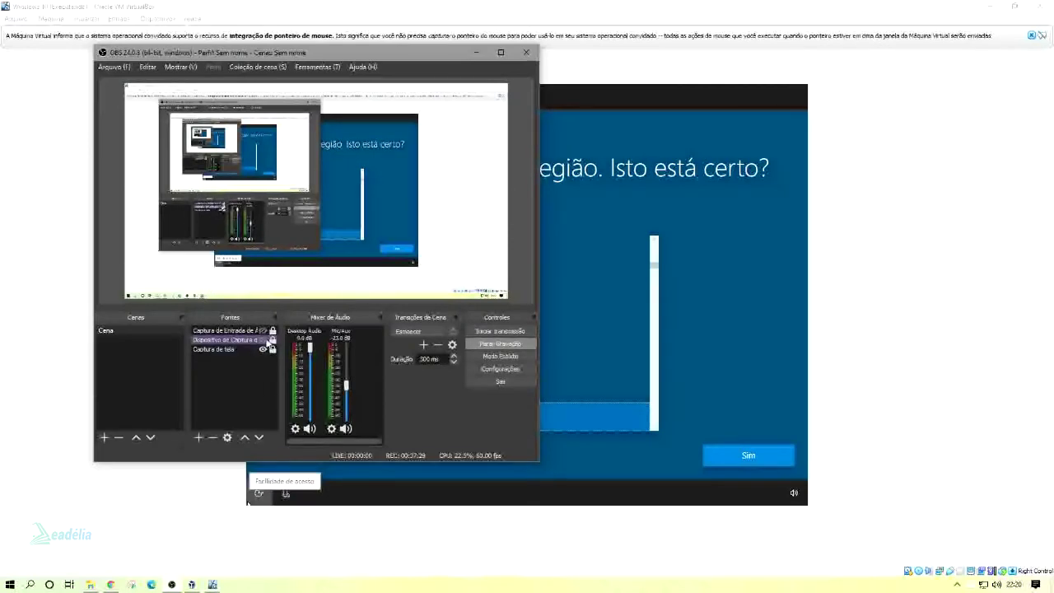
left_click(262, 339)
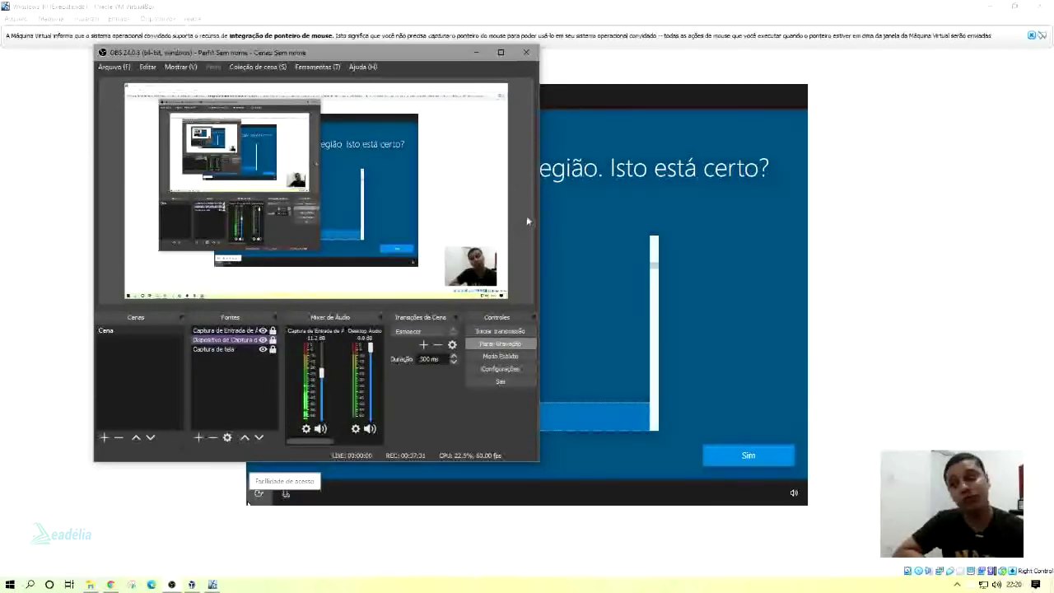
left_click(477, 52)
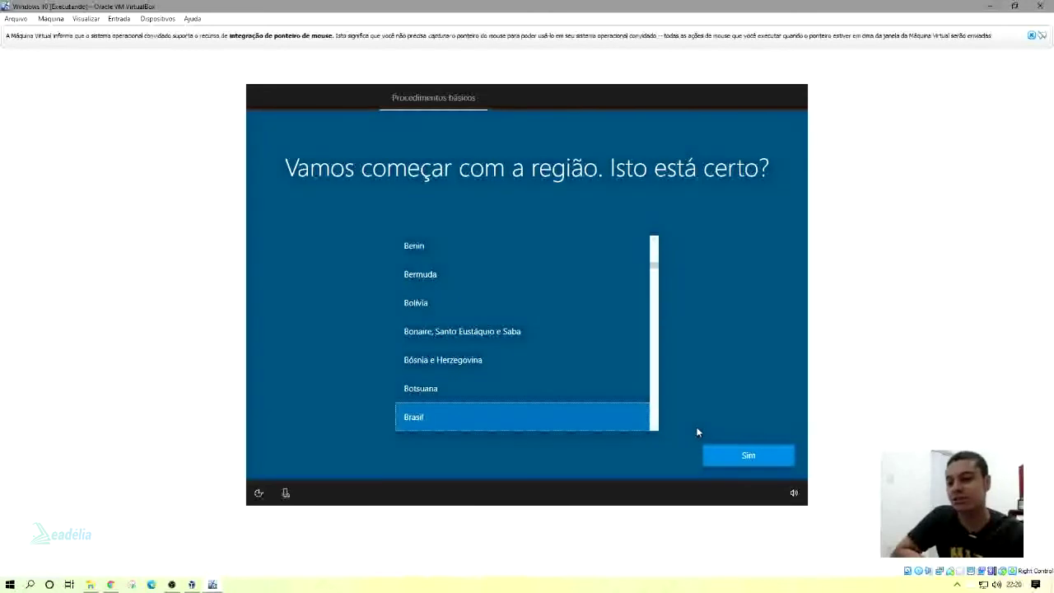
left_click(727, 457)
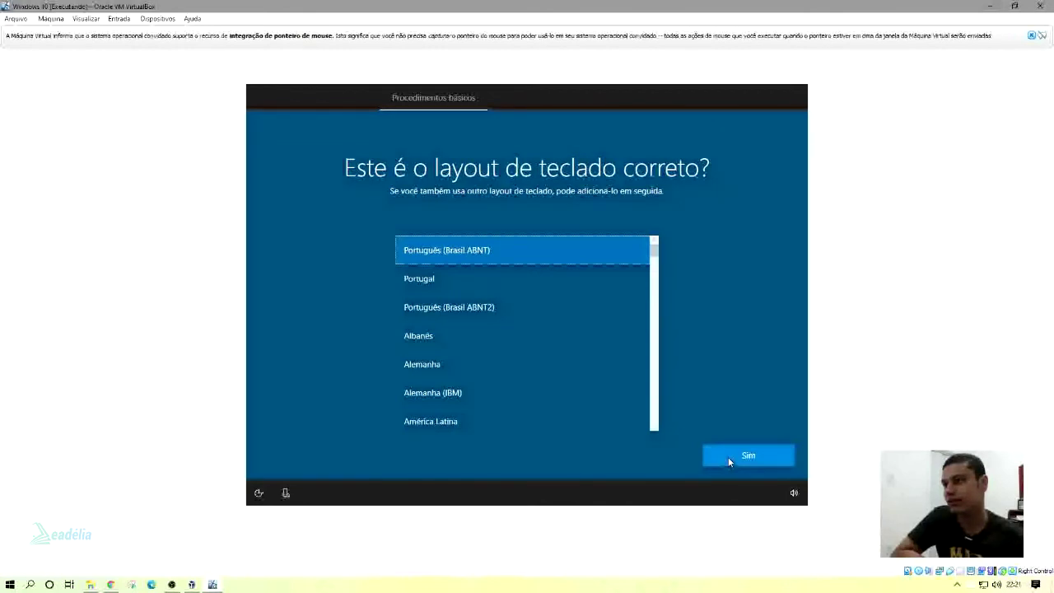
Answer Sim for the Português (Brasil ABNT) layout and Pular for a second layout.
left_click(726, 455)
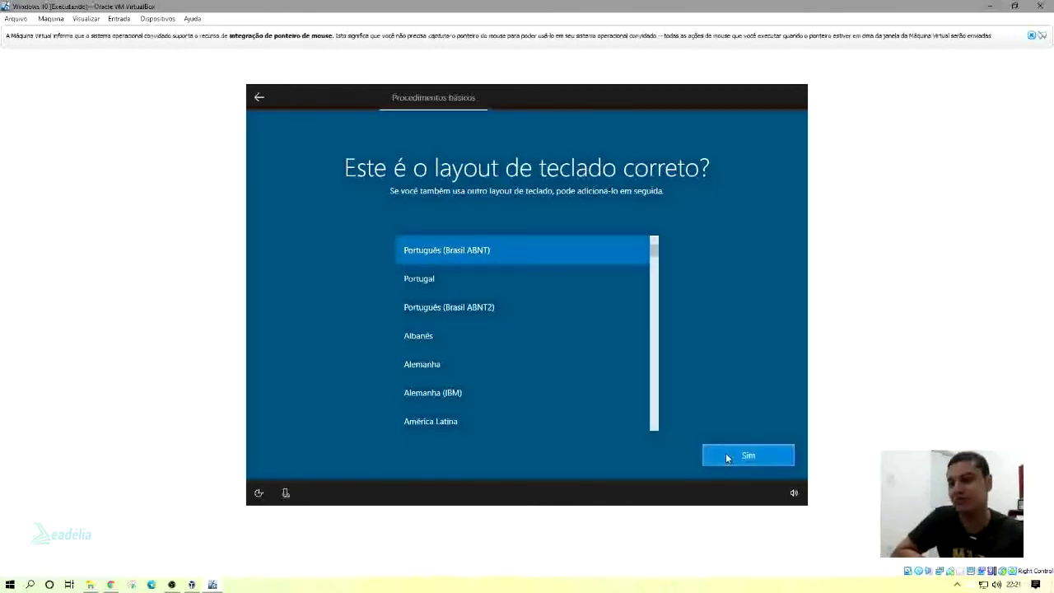
left_click(726, 456)
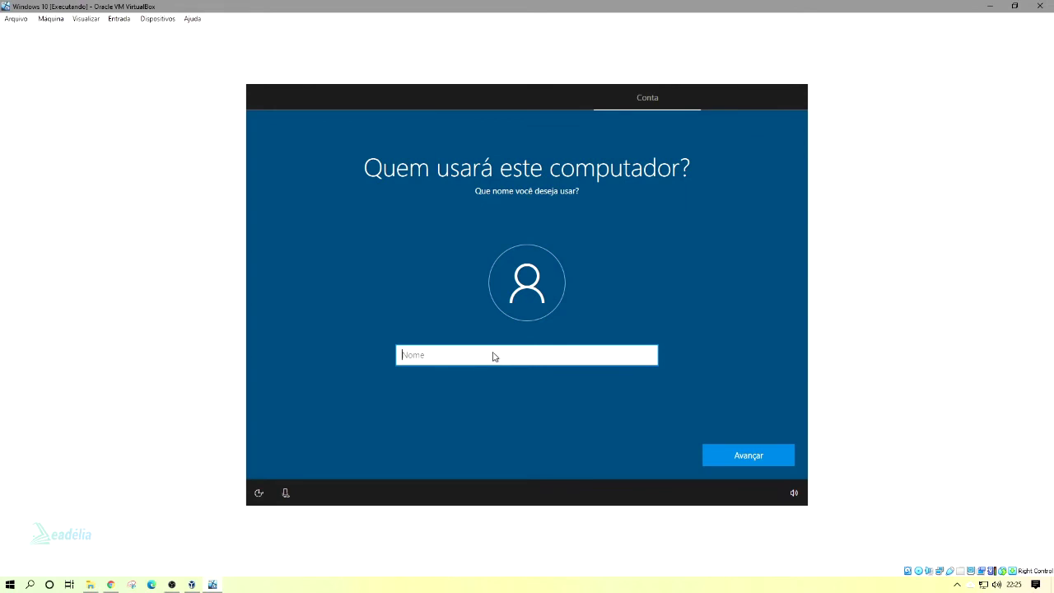
Minimize the recorder window over the setup screen and stop the voice assistant from listening.
left_click(171, 584)
left_click(263, 330)
left_click(263, 339)
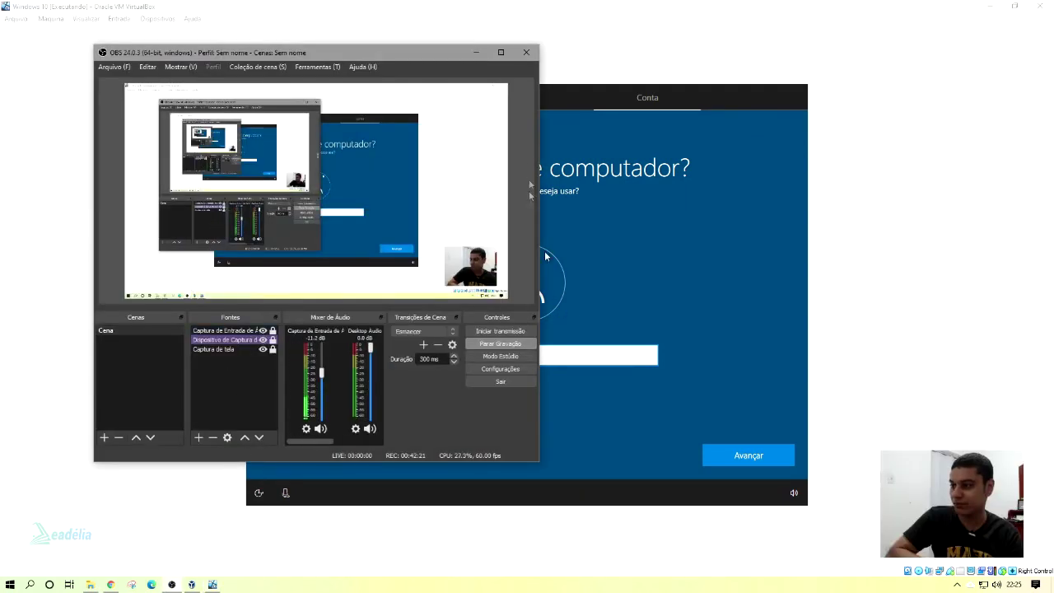
left_click(475, 52)
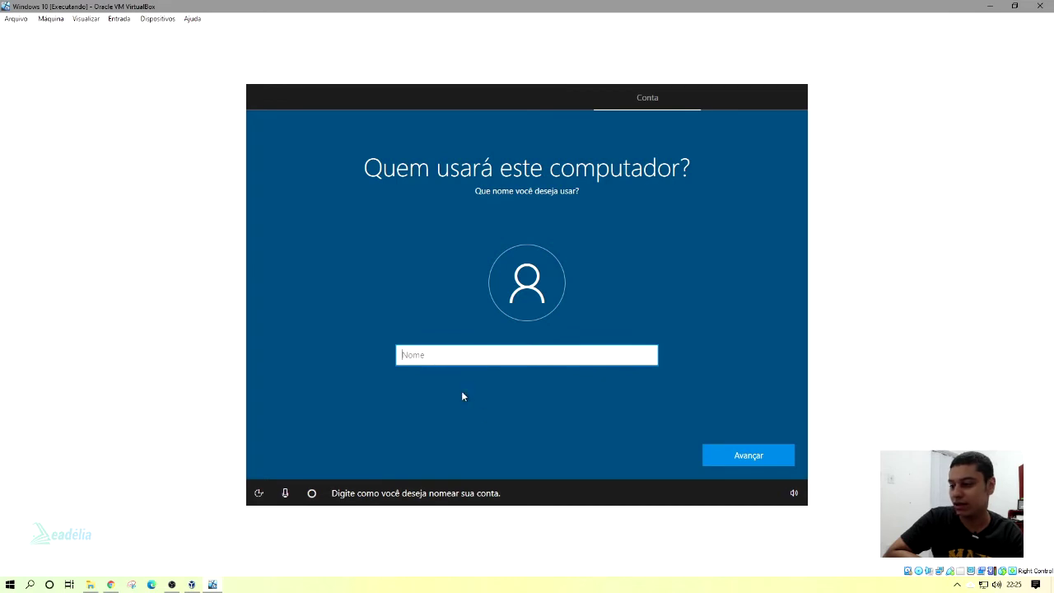
left_click(286, 493)
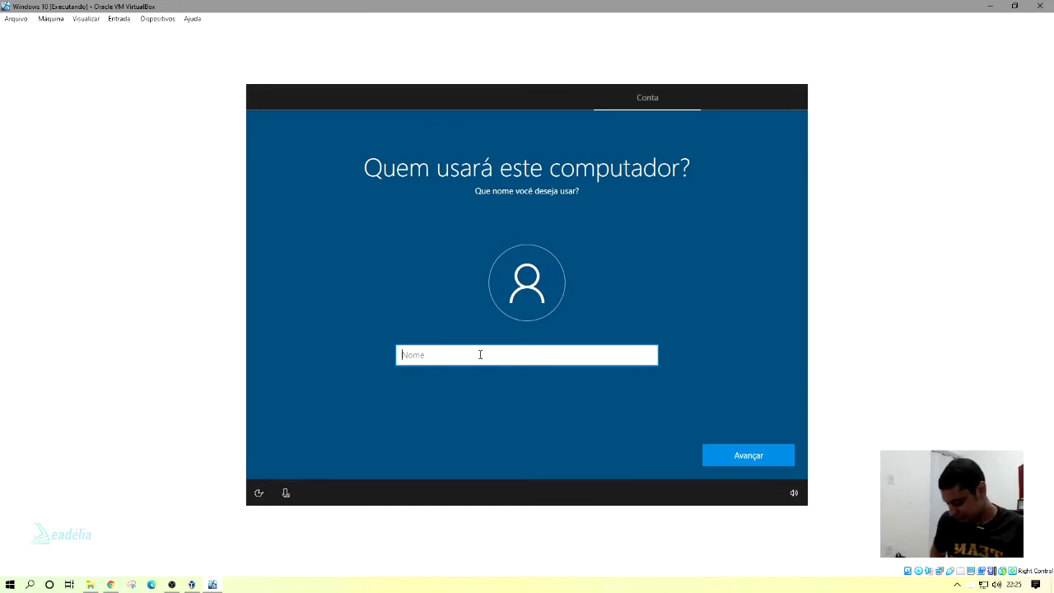
Enter the account holder's name in the Nome field and submit it.
type("Cu")
key("BackSpace")
type("urso de")
key("BackSpace")
key("BackSpace")
key("BackSpace")
key("BackSpace")
key("BackSpace")
key("BackSpace")
key("BackSpace")
key("BackSpace")
type("Erik")
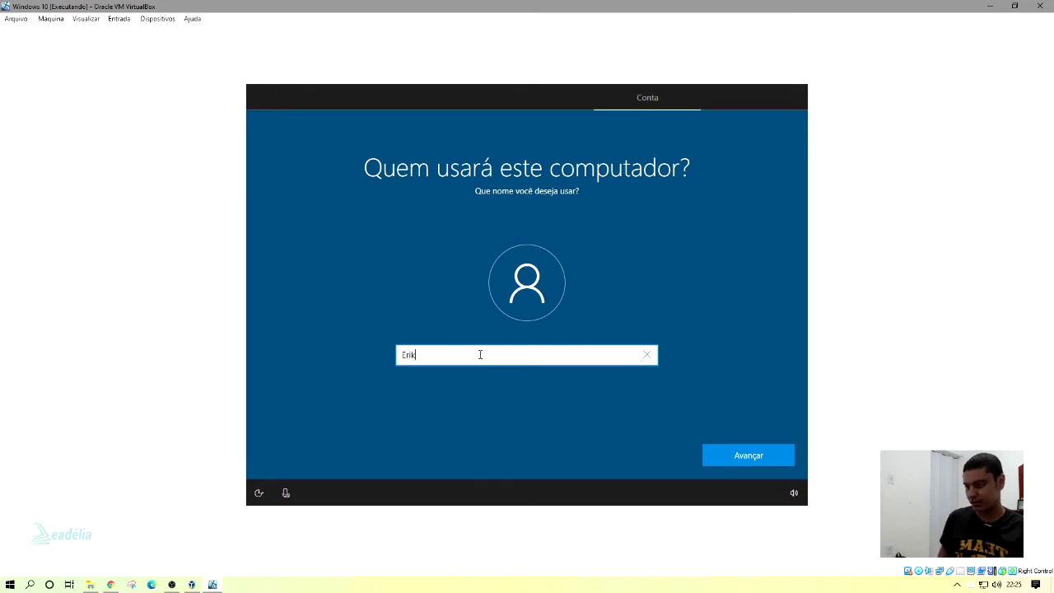
key("Return")
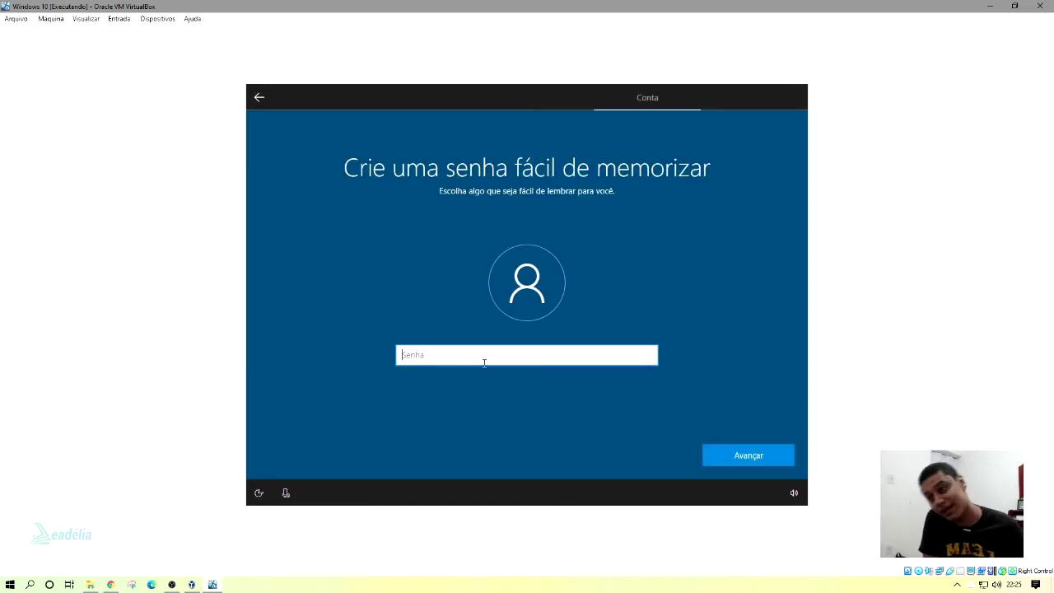
Set the account password, then retype it in Confirmar senha and submit.
type("12345")
key("BackSpace")
key("BackSpace")
key("BackSpace")
key("BackSpace")
key("BackSpace")
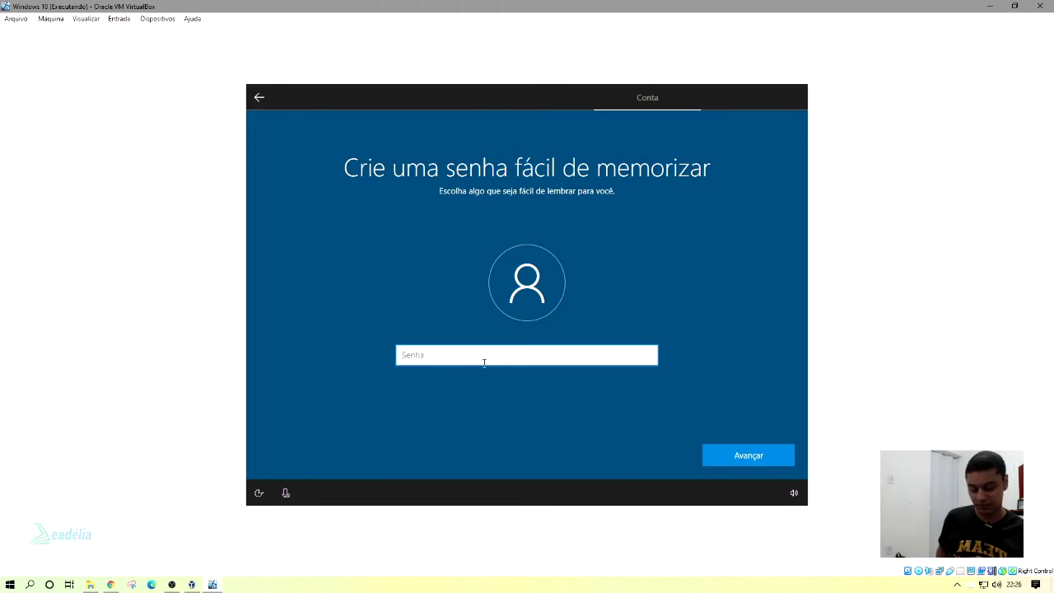
type("123")
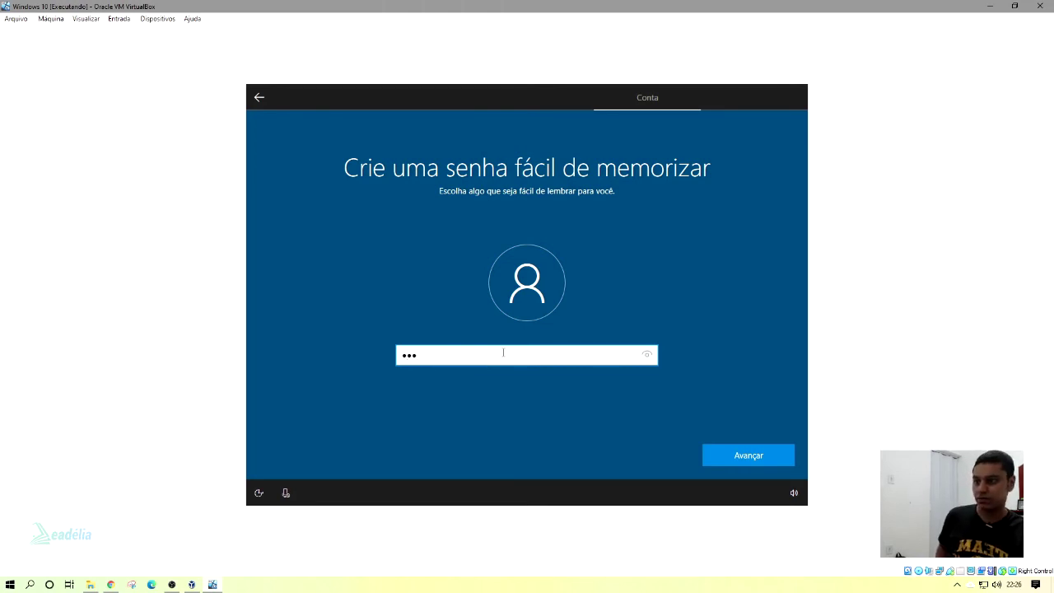
left_click(641, 353)
left_click(720, 454)
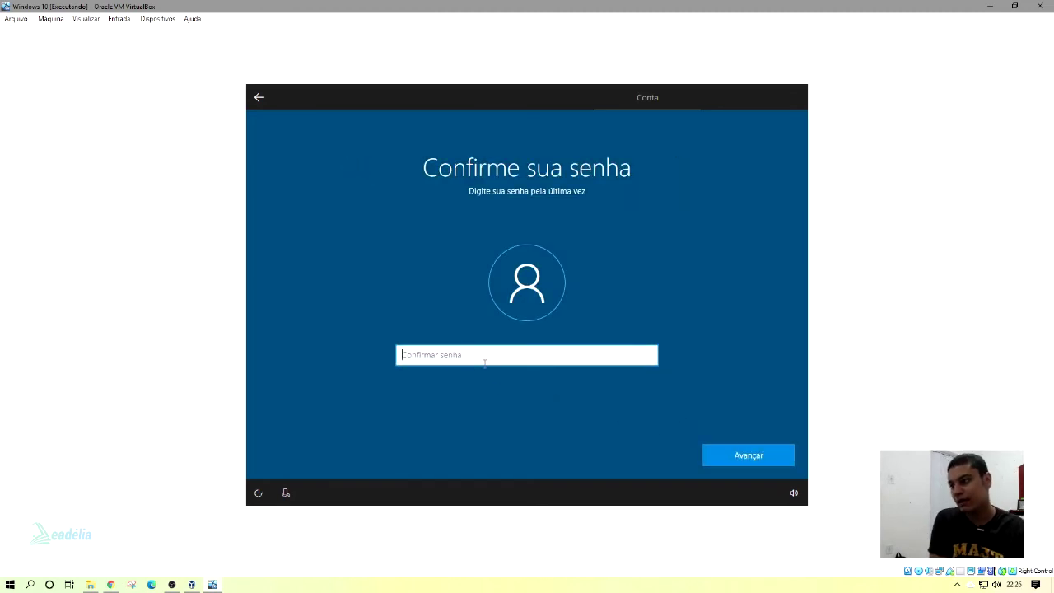
type("123")
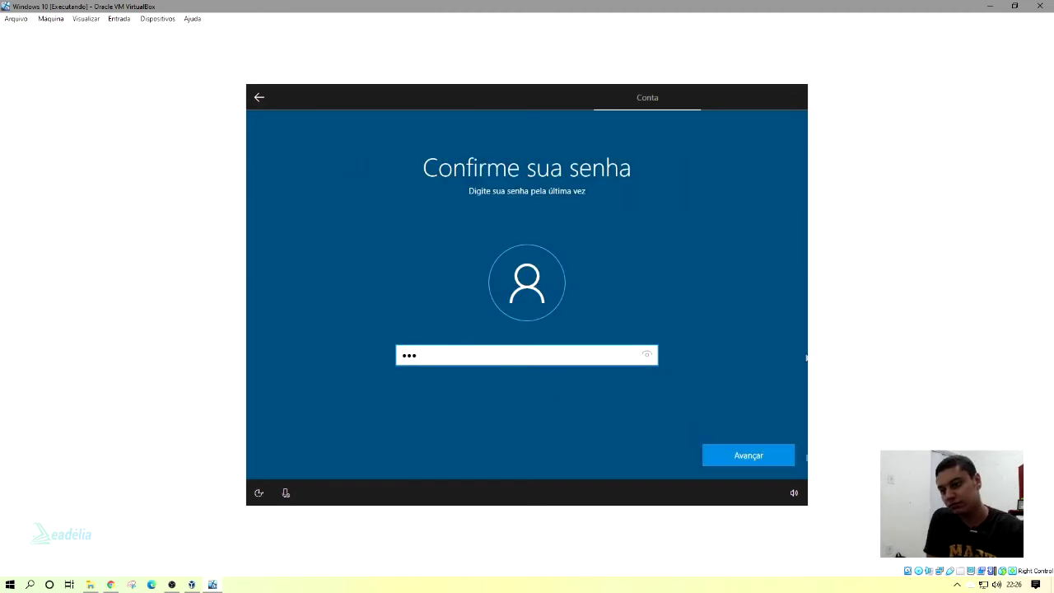
left_click(756, 454)
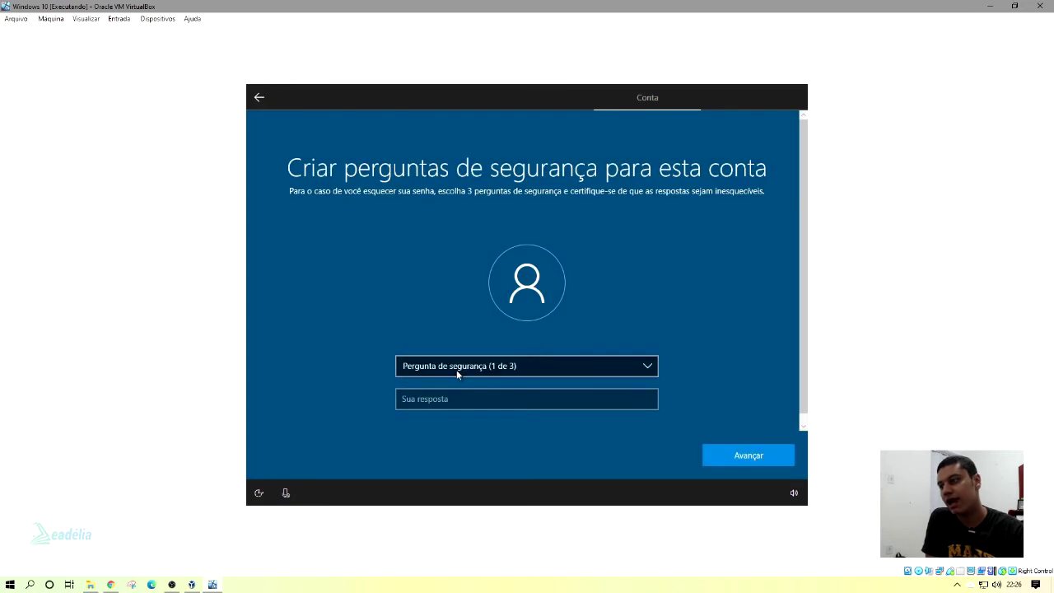
Choose the first-pet security question, answer it, and continue.
left_click(456, 370)
left_click(459, 380)
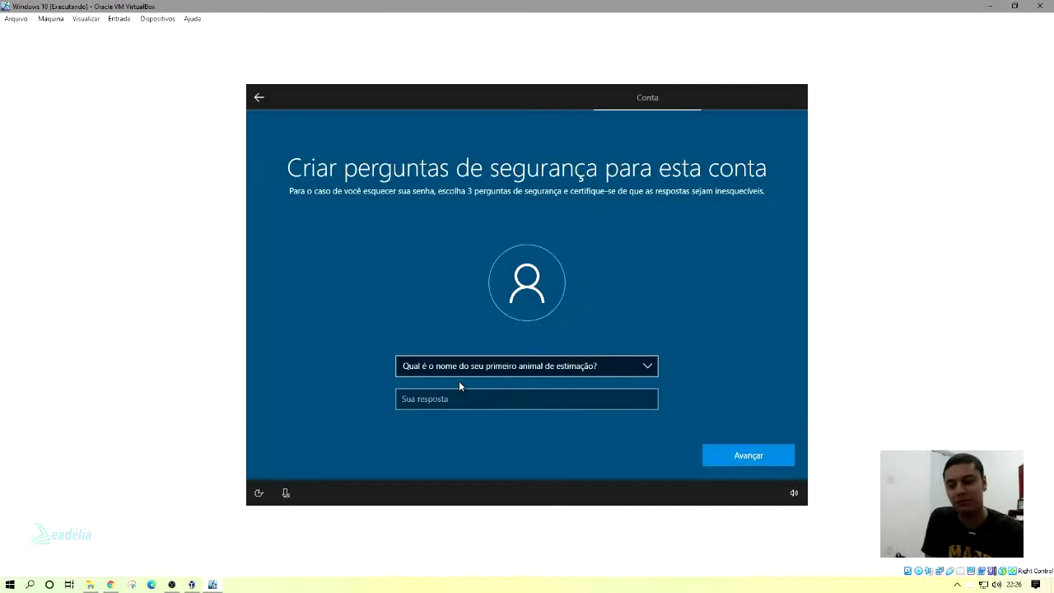
left_click(480, 401)
type("a")
left_click(753, 459)
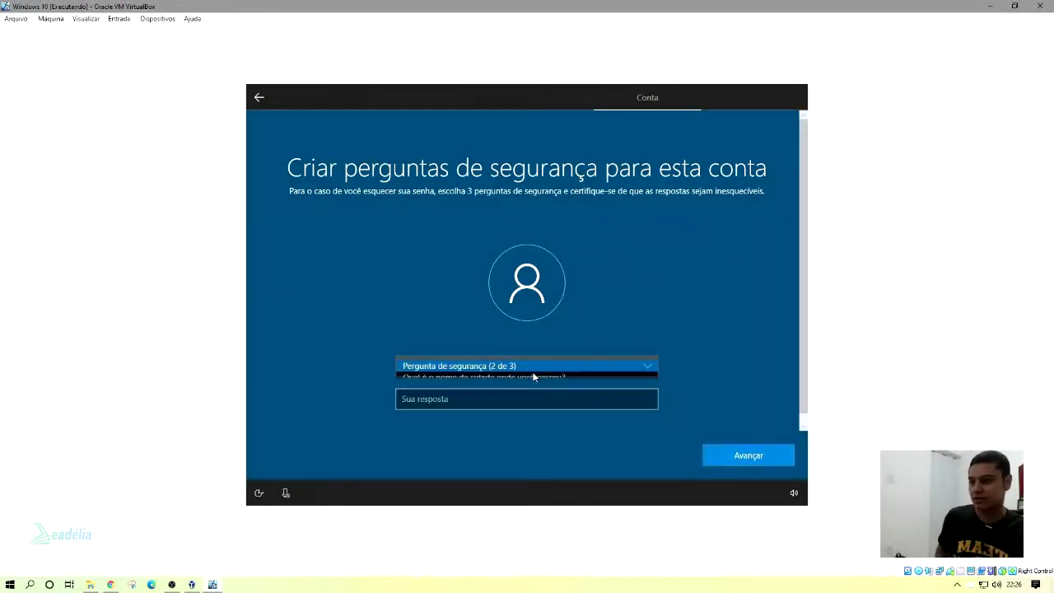
Choose 'Qual é seu apelido de infância?' as the second question and answer it.
left_click(533, 376)
left_click(466, 370)
left_click(466, 400)
type("a")
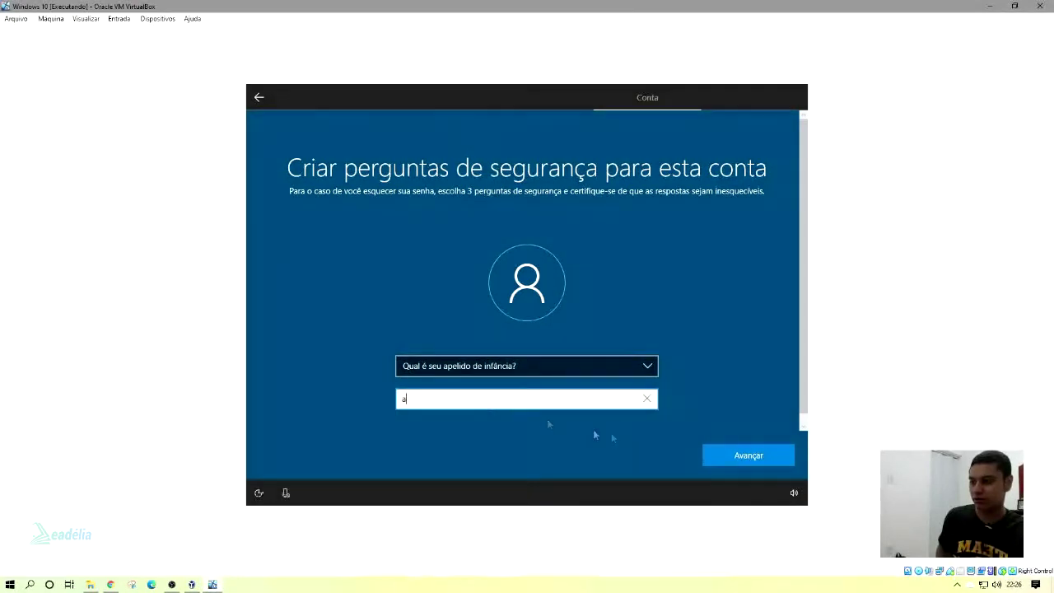
left_click(749, 455)
Choose the first school question as the third one, answer it, and finish.
left_click(525, 367)
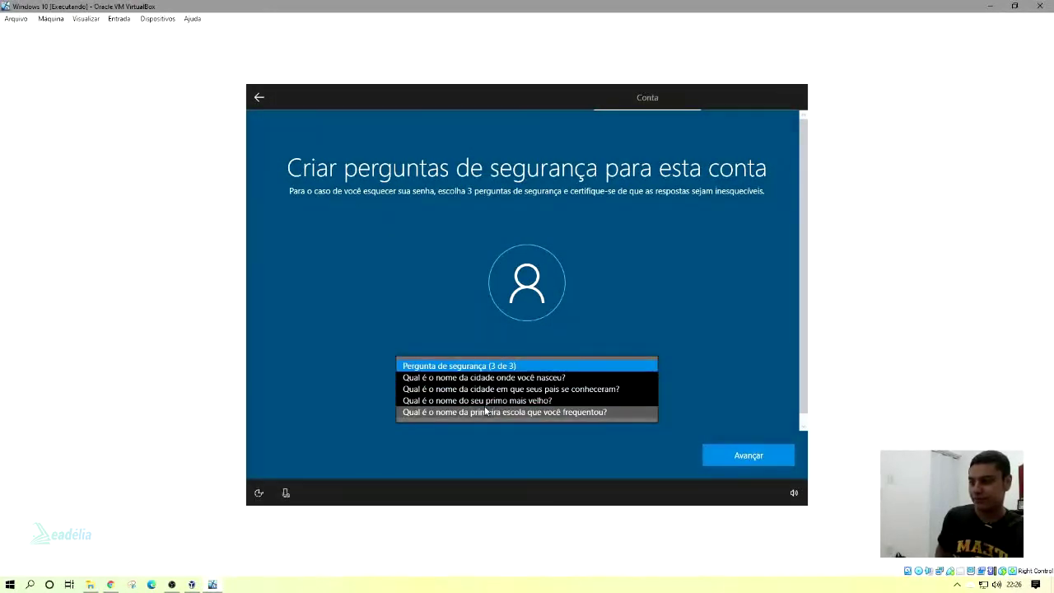
left_click(486, 410)
left_click(453, 400)
type("a")
left_click(741, 452)
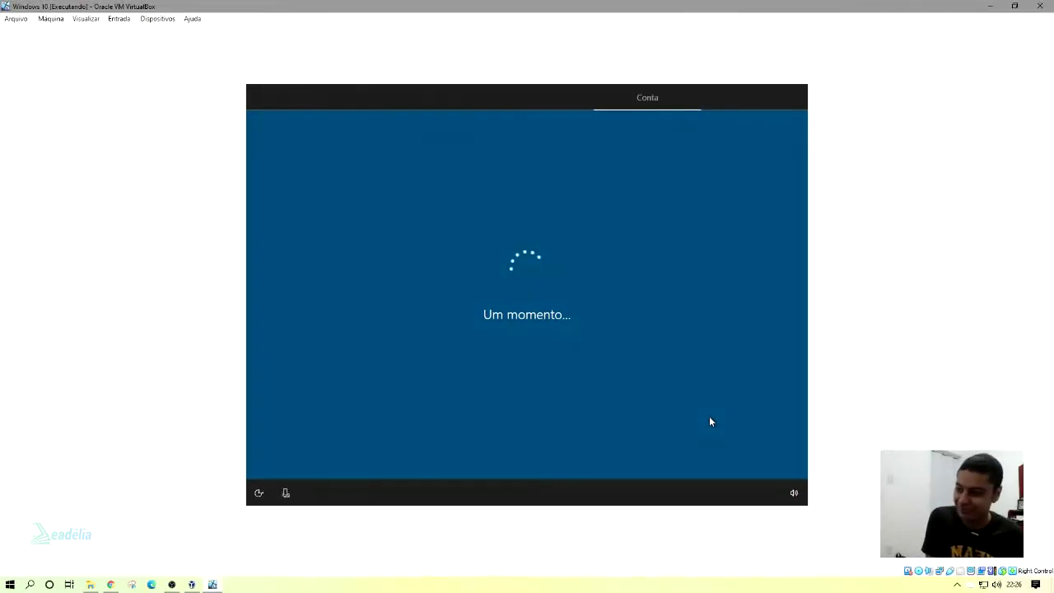
Hide the webcam and audio sources in the recorder, then choose Sim on activity history.
left_click(173, 584)
left_click(262, 339)
left_click(262, 330)
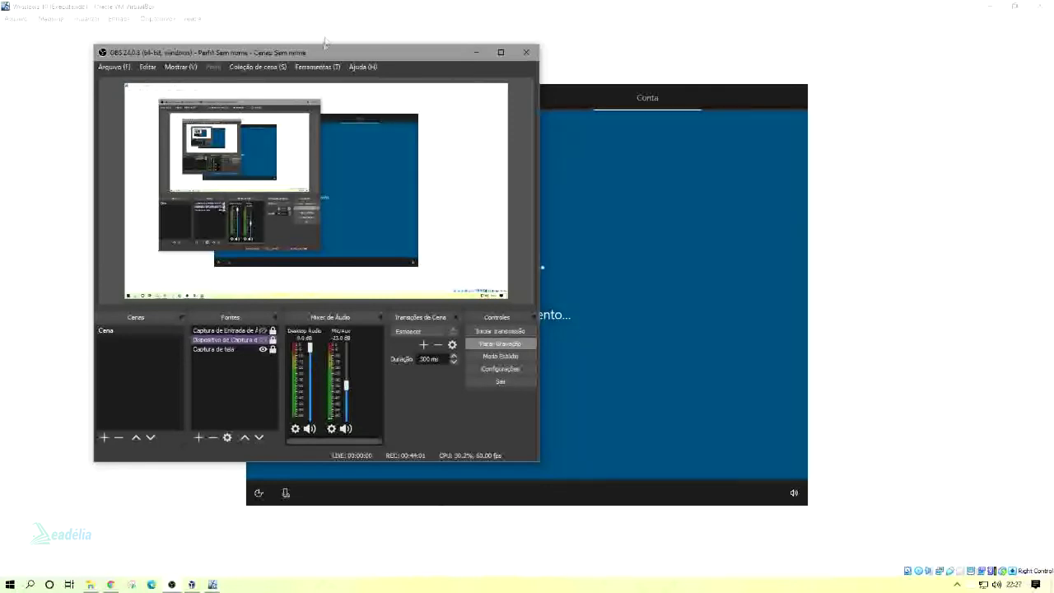
left_click(476, 52)
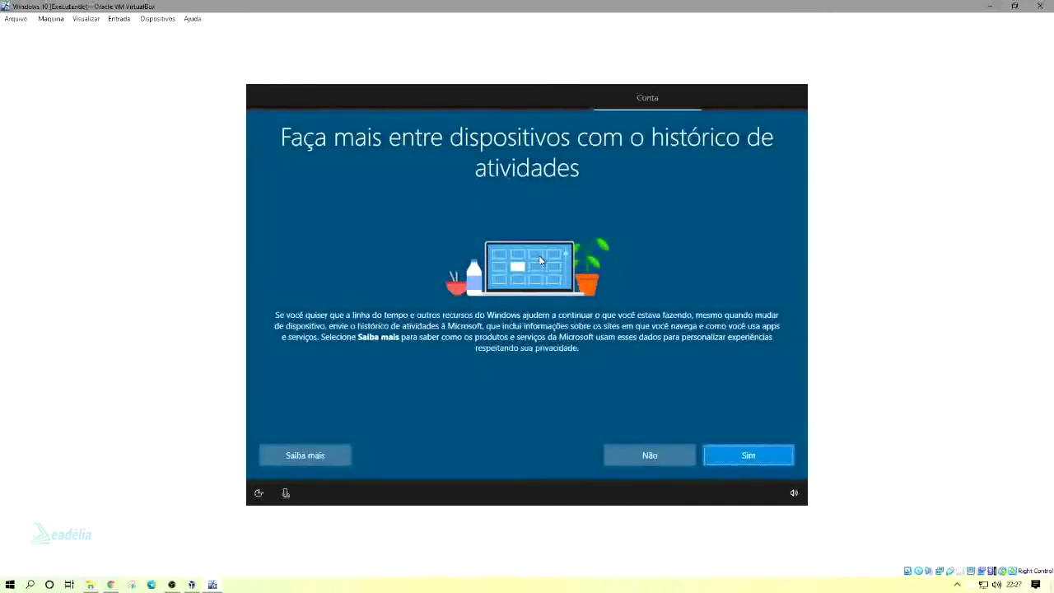
left_click(171, 585)
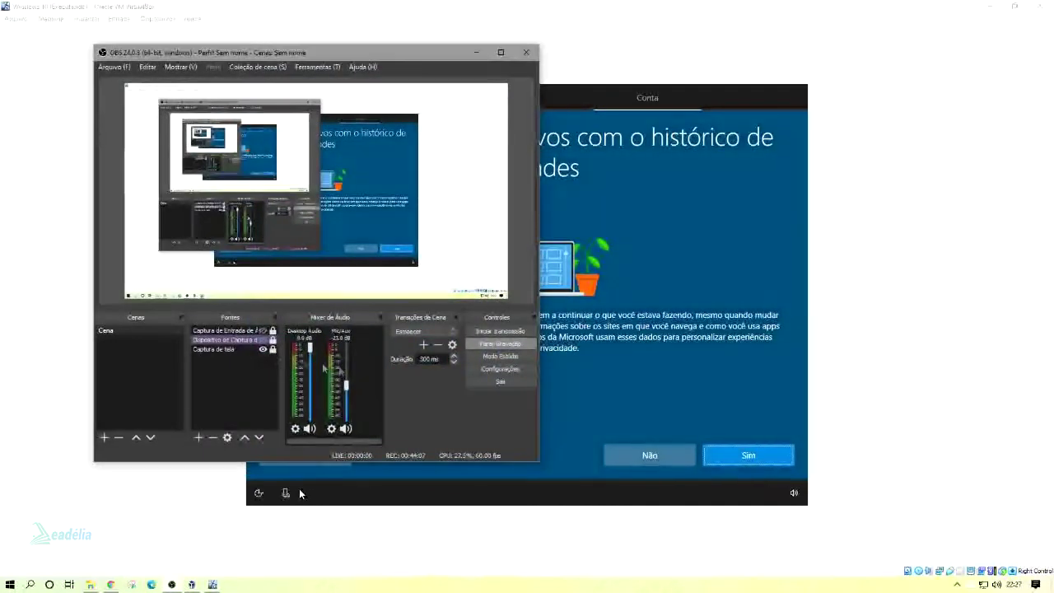
left_click(638, 357)
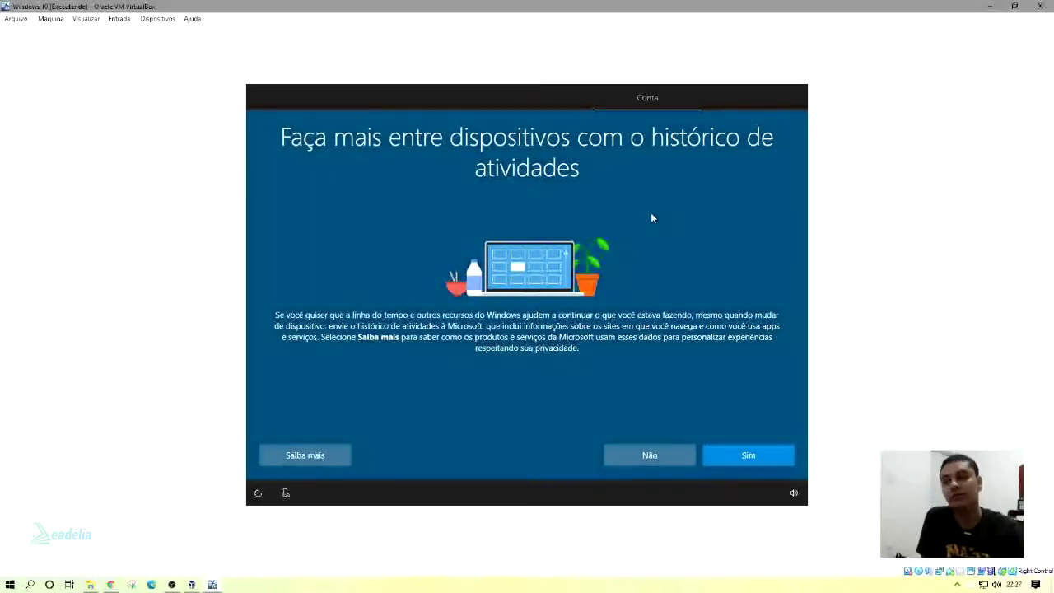
left_click(737, 454)
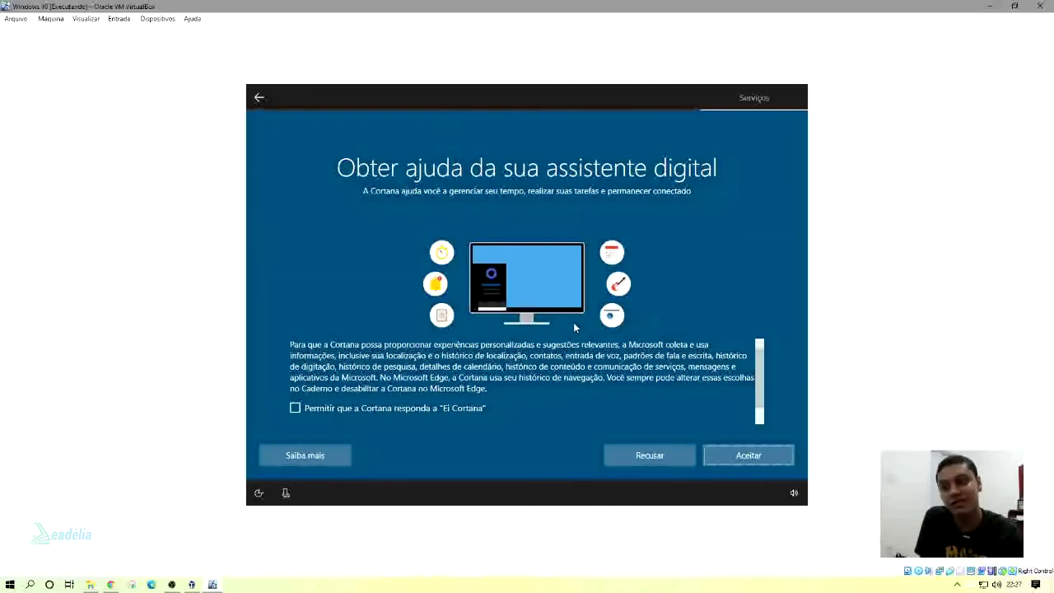
Choose Aceitar on the Cortana page, then Aceitar on the privacy settings page.
left_click(753, 455)
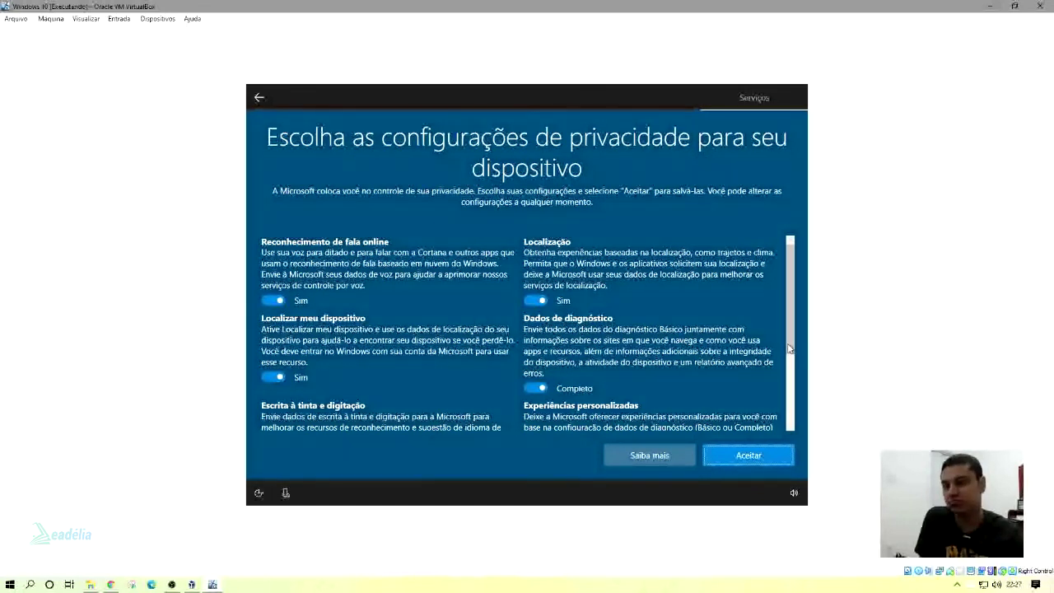
left_click(749, 456)
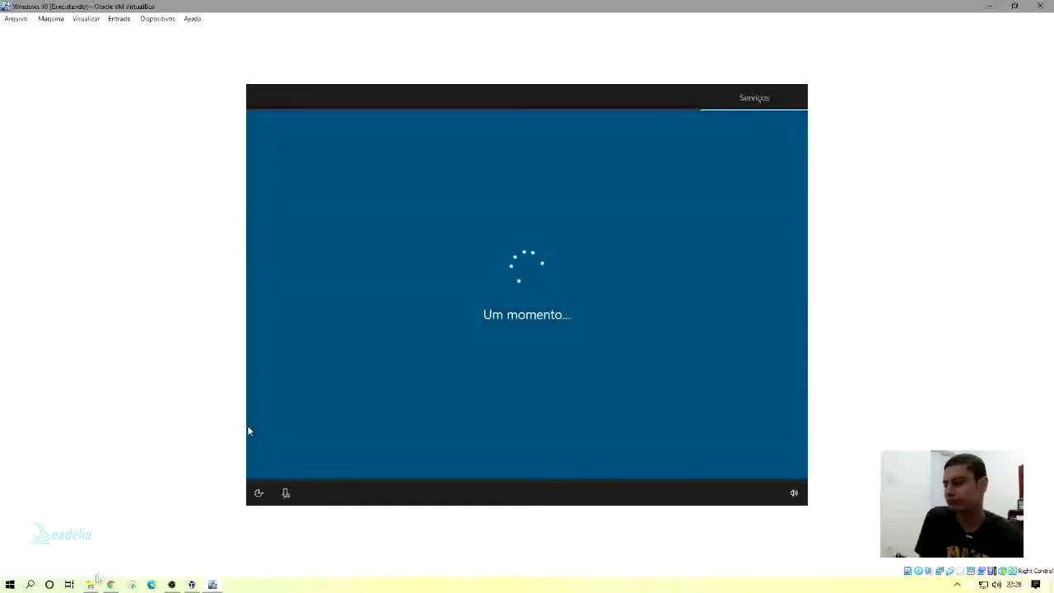
Switch among File Explorer, the recorder and the VM while setup prepares the desktop.
left_click(90, 583)
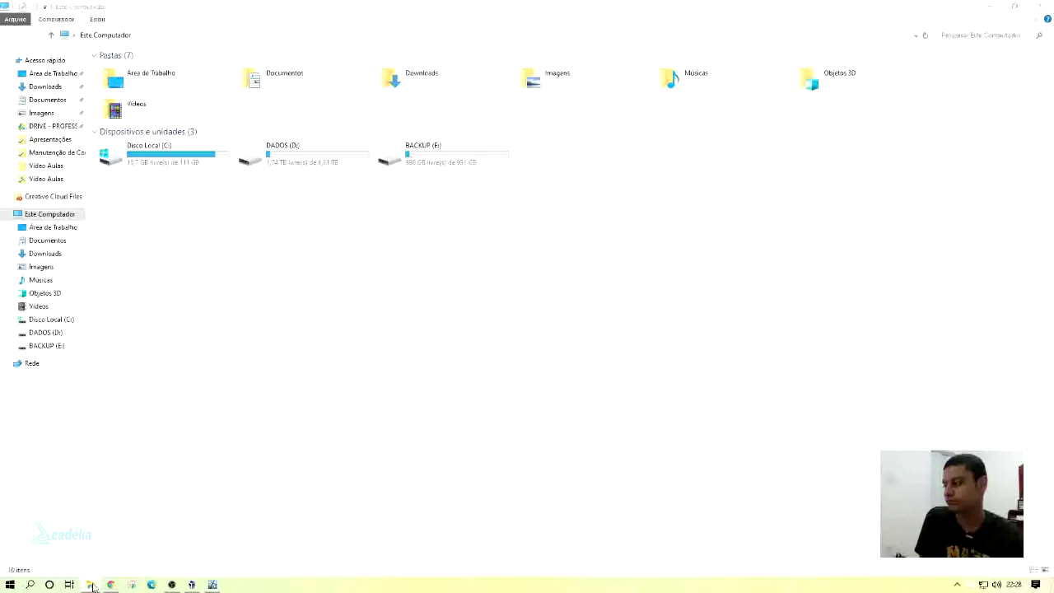
left_click(212, 584)
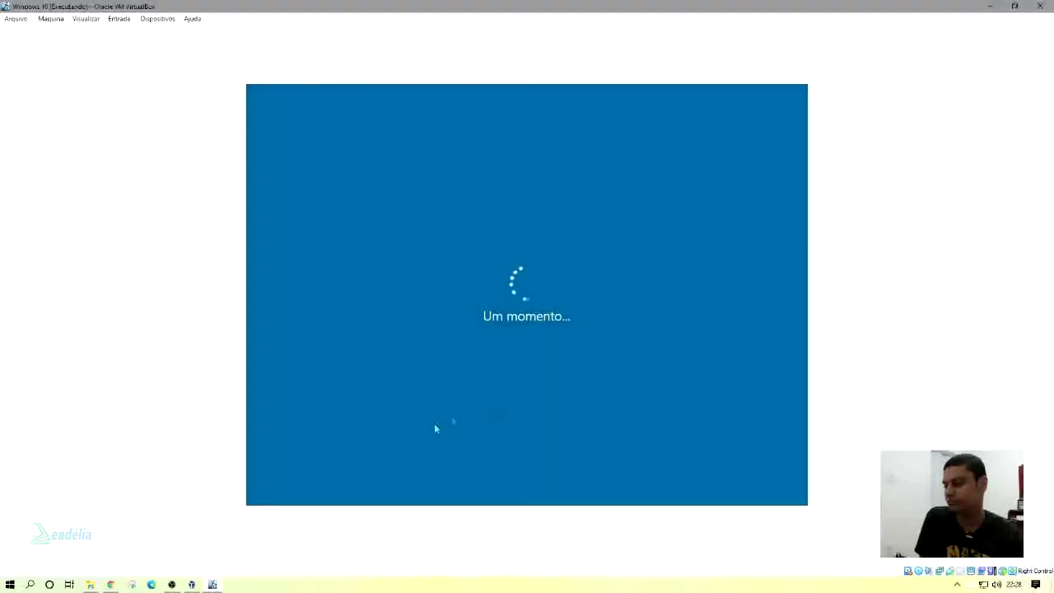
left_click(171, 584)
left_click(285, 567)
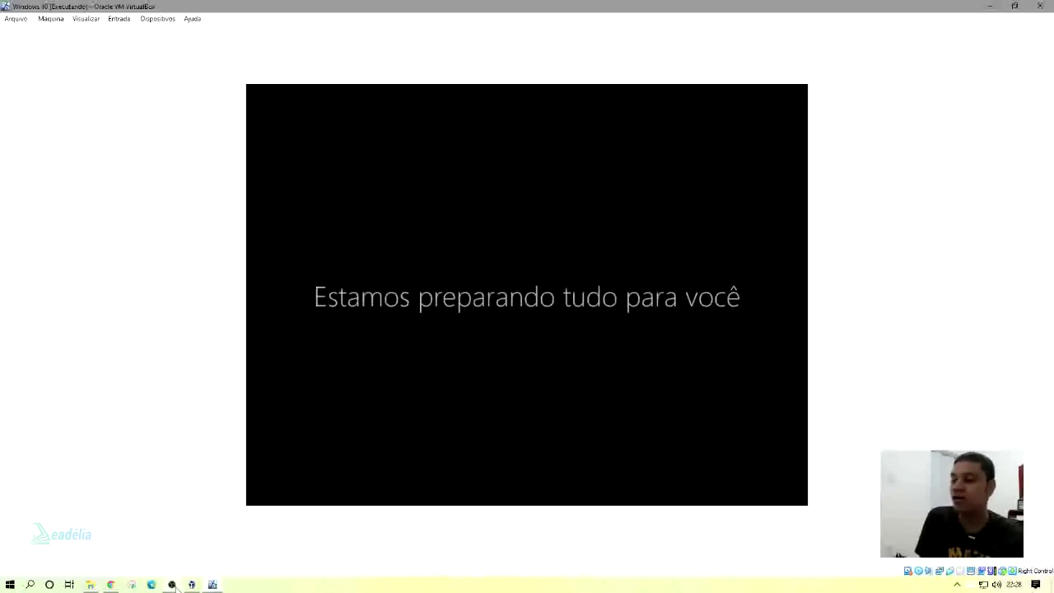
mouse_move(175, 586)
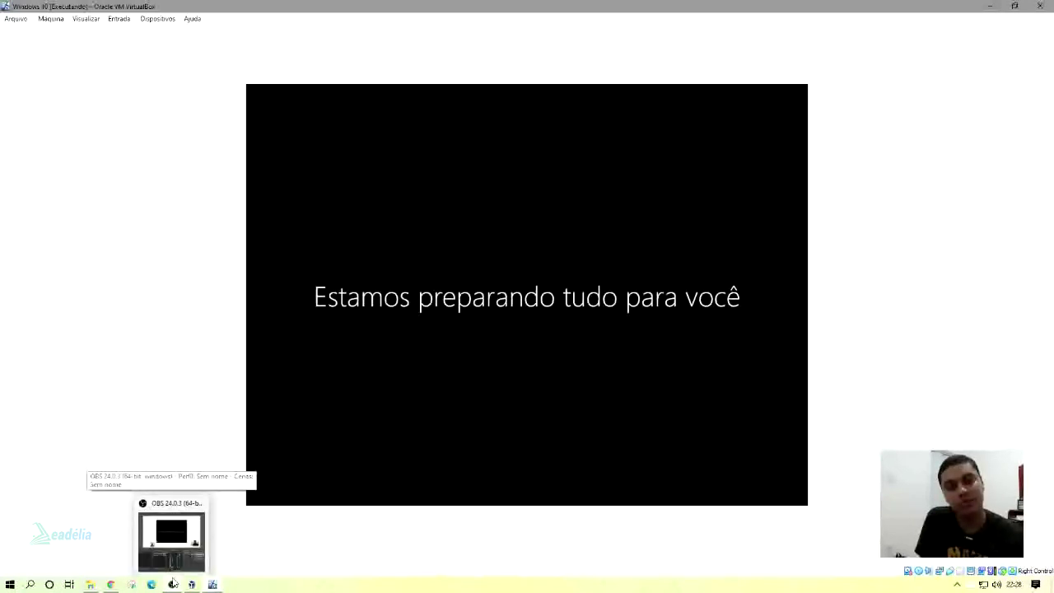
left_click(179, 552)
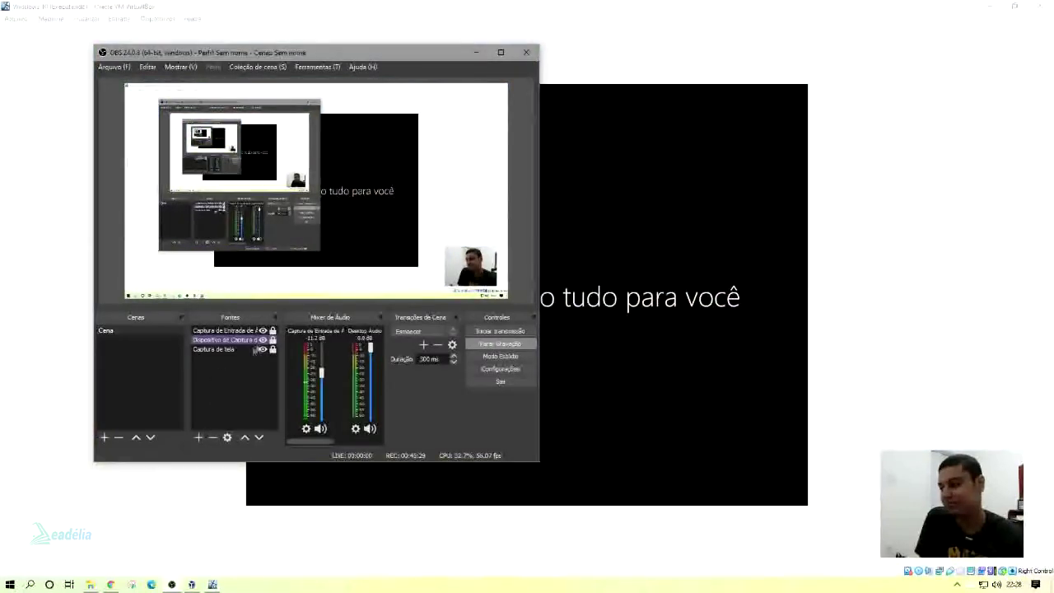
left_click(642, 321)
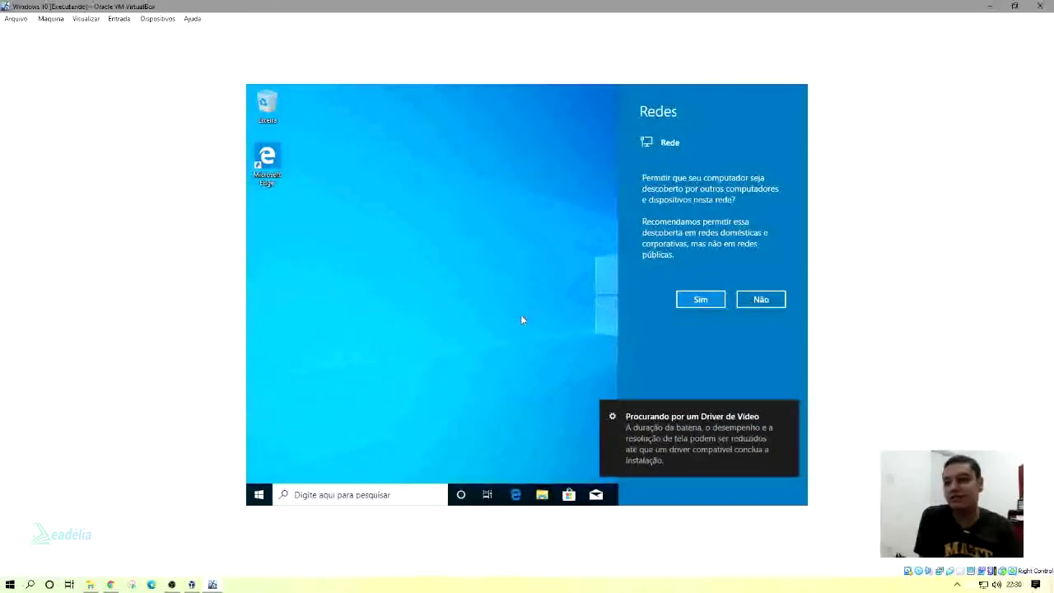
Answer Sim to network discovery and refresh the desktop with Atualizar.
left_click(700, 300)
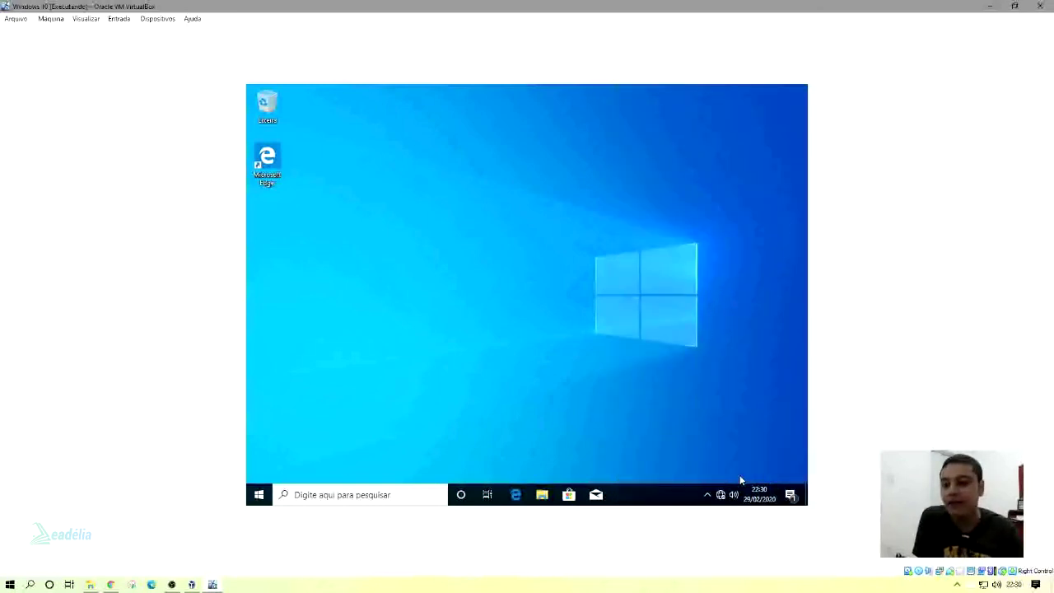
right_click(569, 293)
left_click(586, 325)
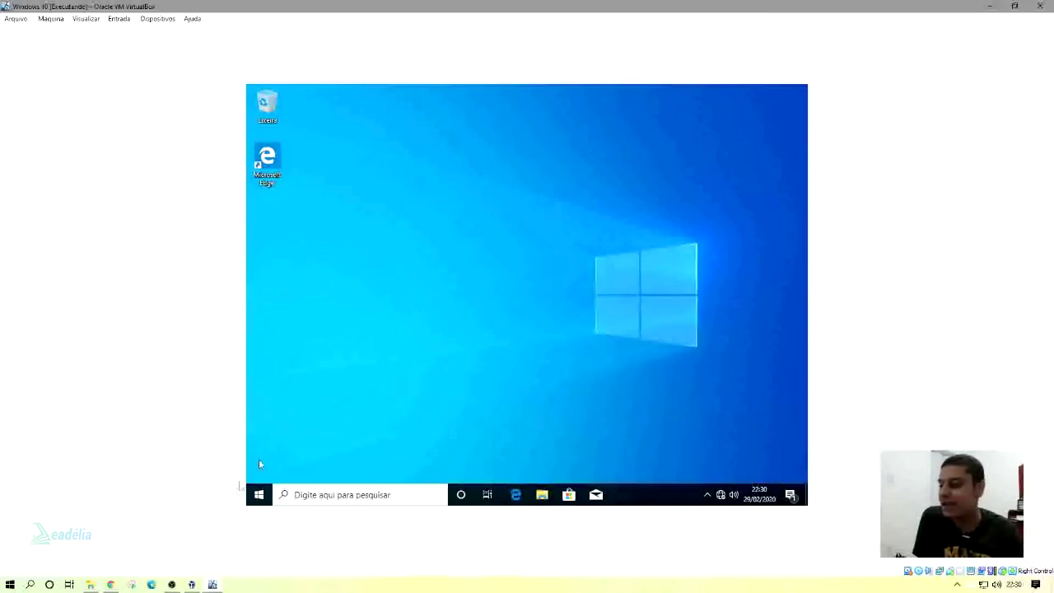
Open and close the Start menu twice to check the new desktop.
left_click(259, 494)
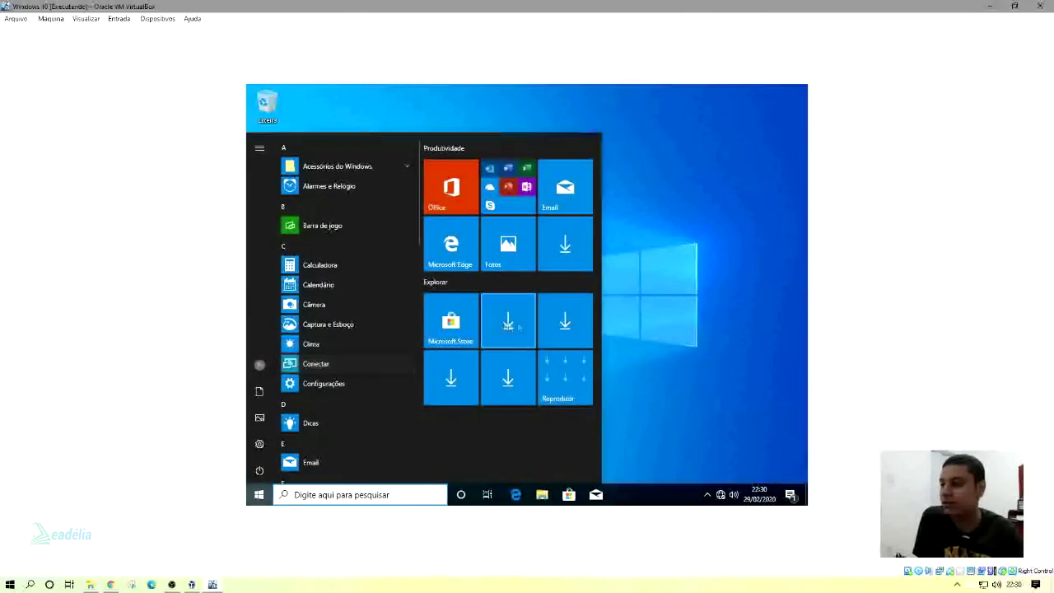
left_click(646, 271)
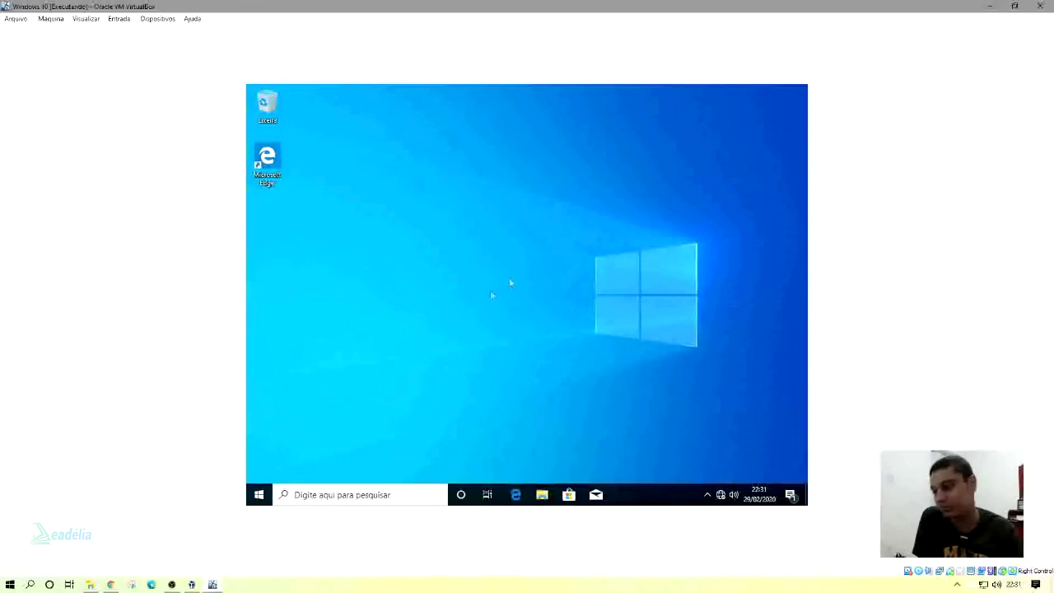
left_click(258, 494)
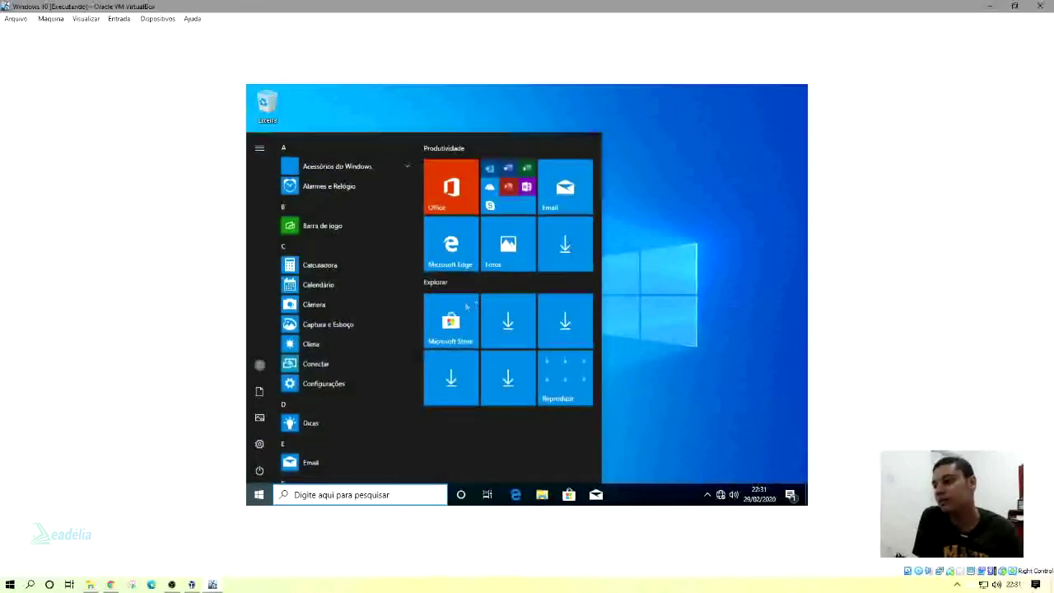
left_click(632, 263)
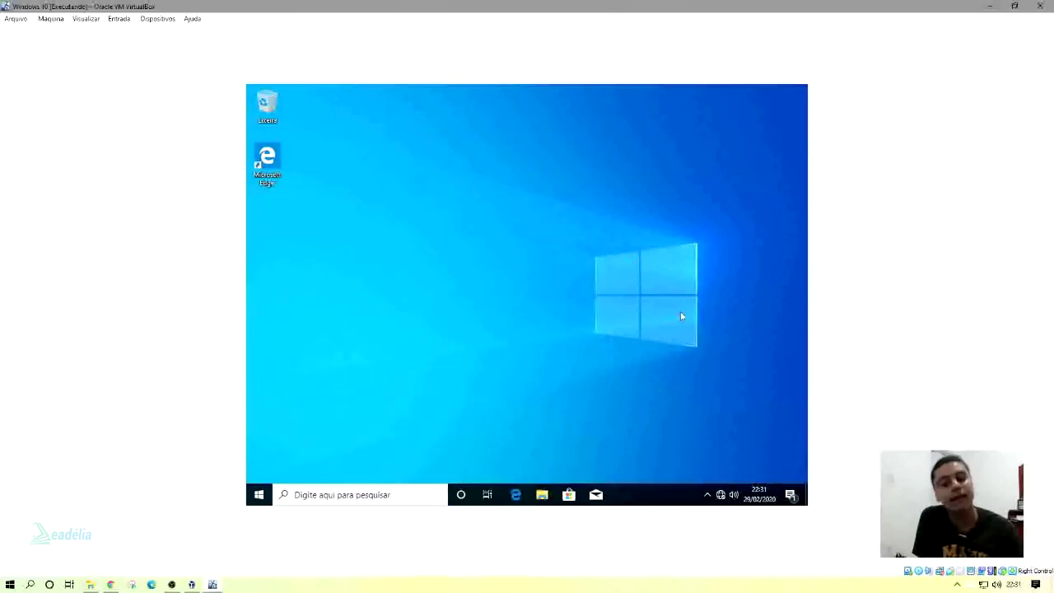